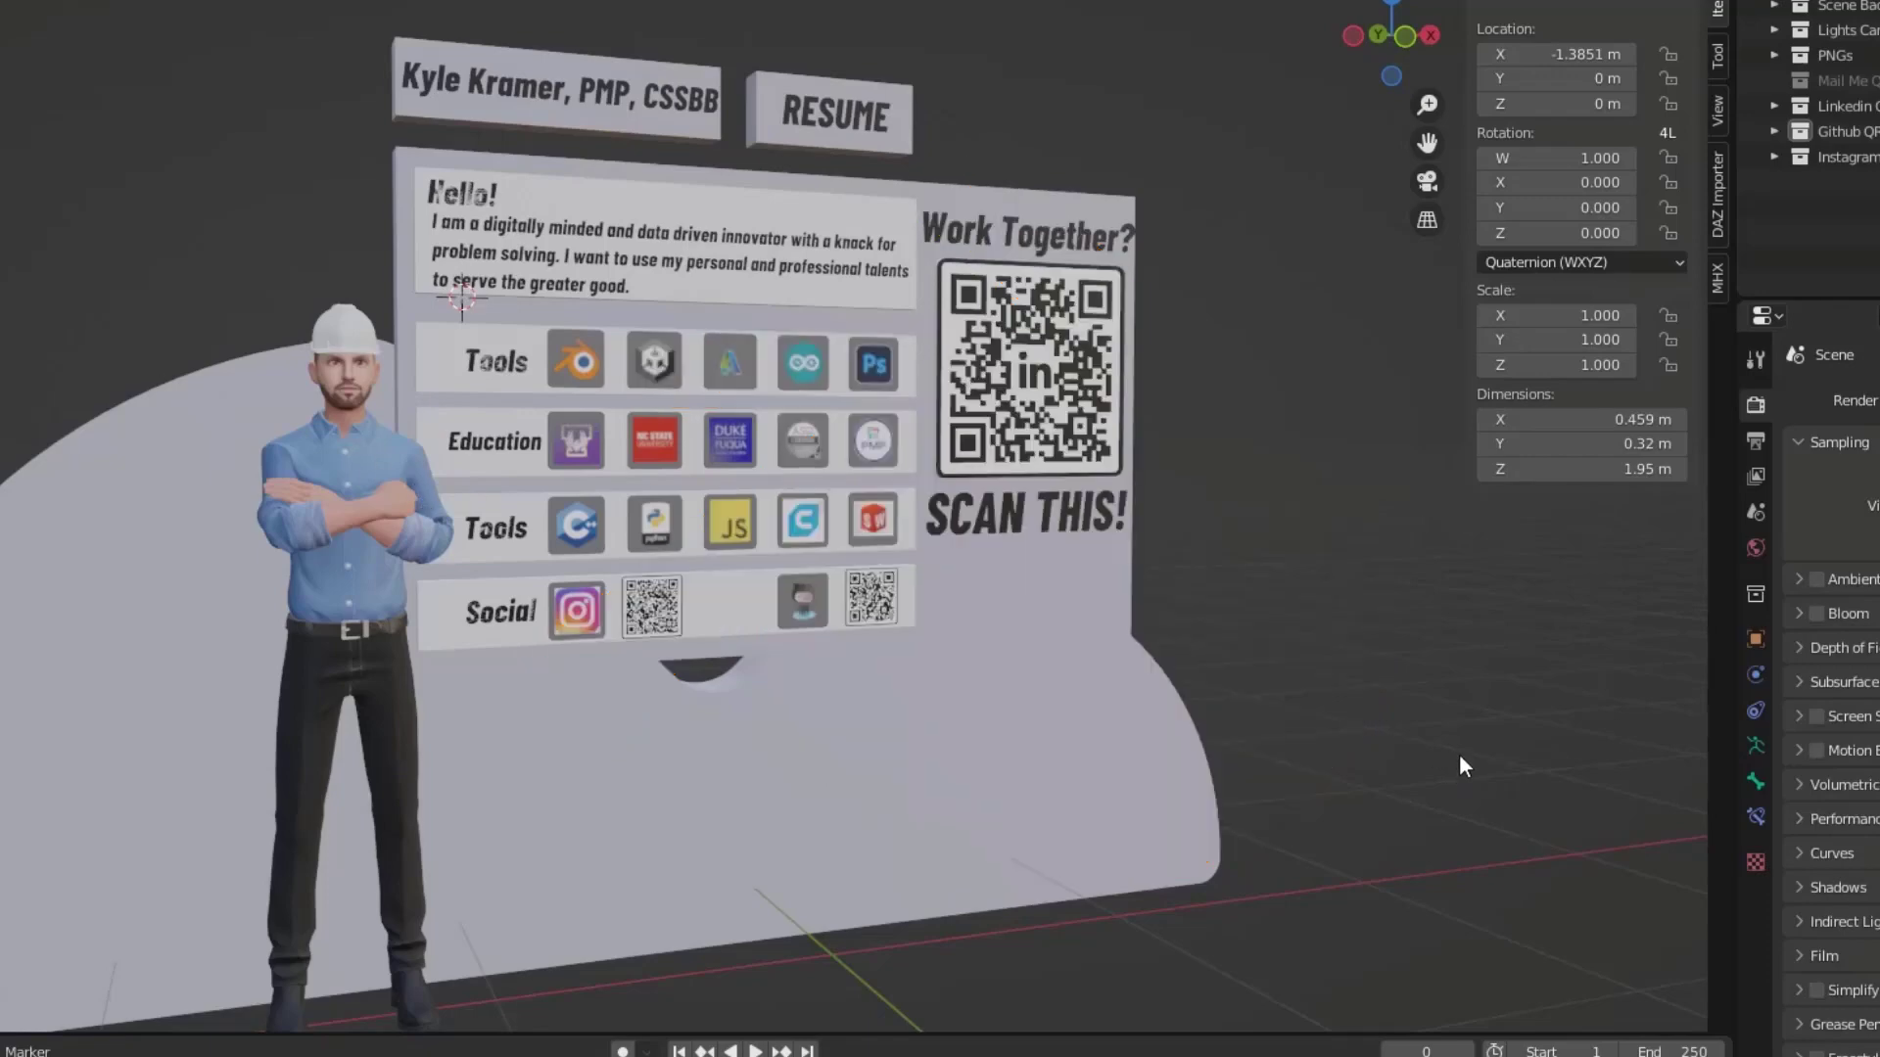
- Orbit the viewport to a head-on front view of the resume board
{"action": "middle_click_drag", "start_coordinate": [1460, 753], "coordinate": [1226, 724]}
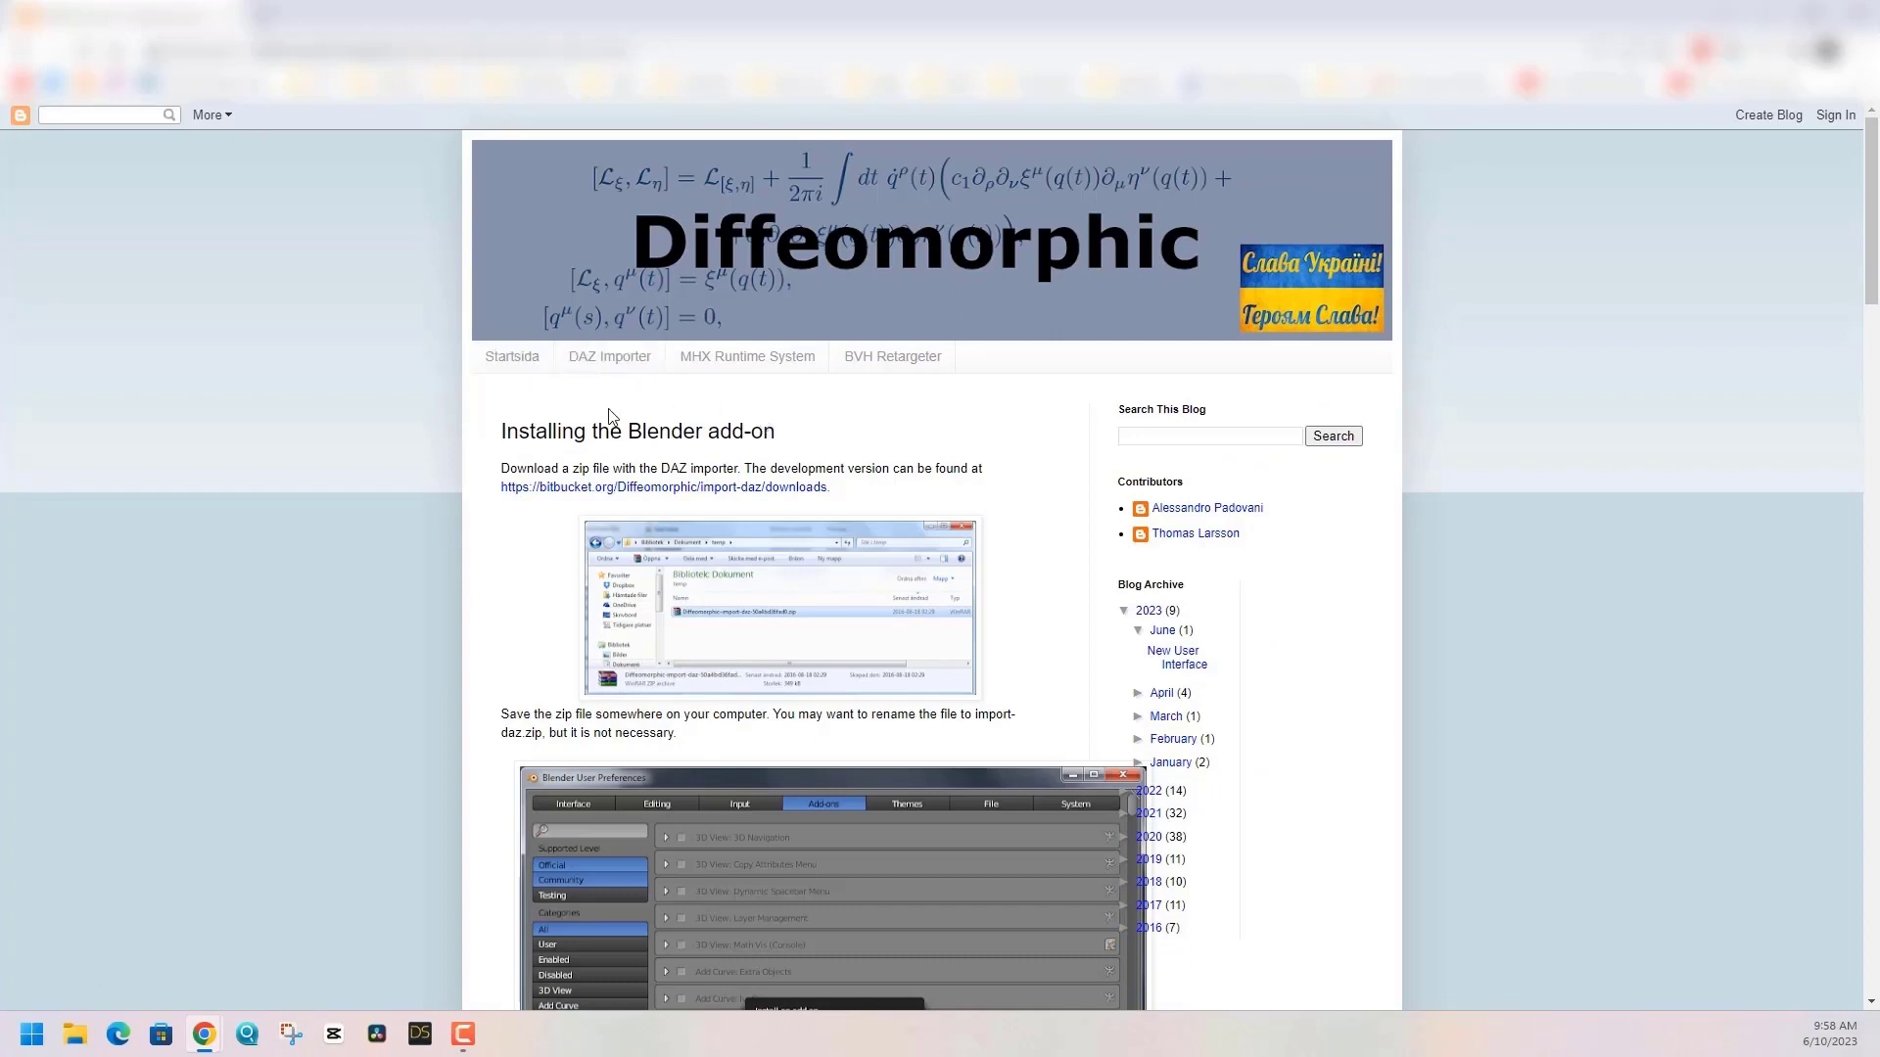
- Open the DAZ Importer wiki and highlight the three release parts and the Stable version 1.7.0 download
{"action": "left_click", "coordinate": [621, 362]}
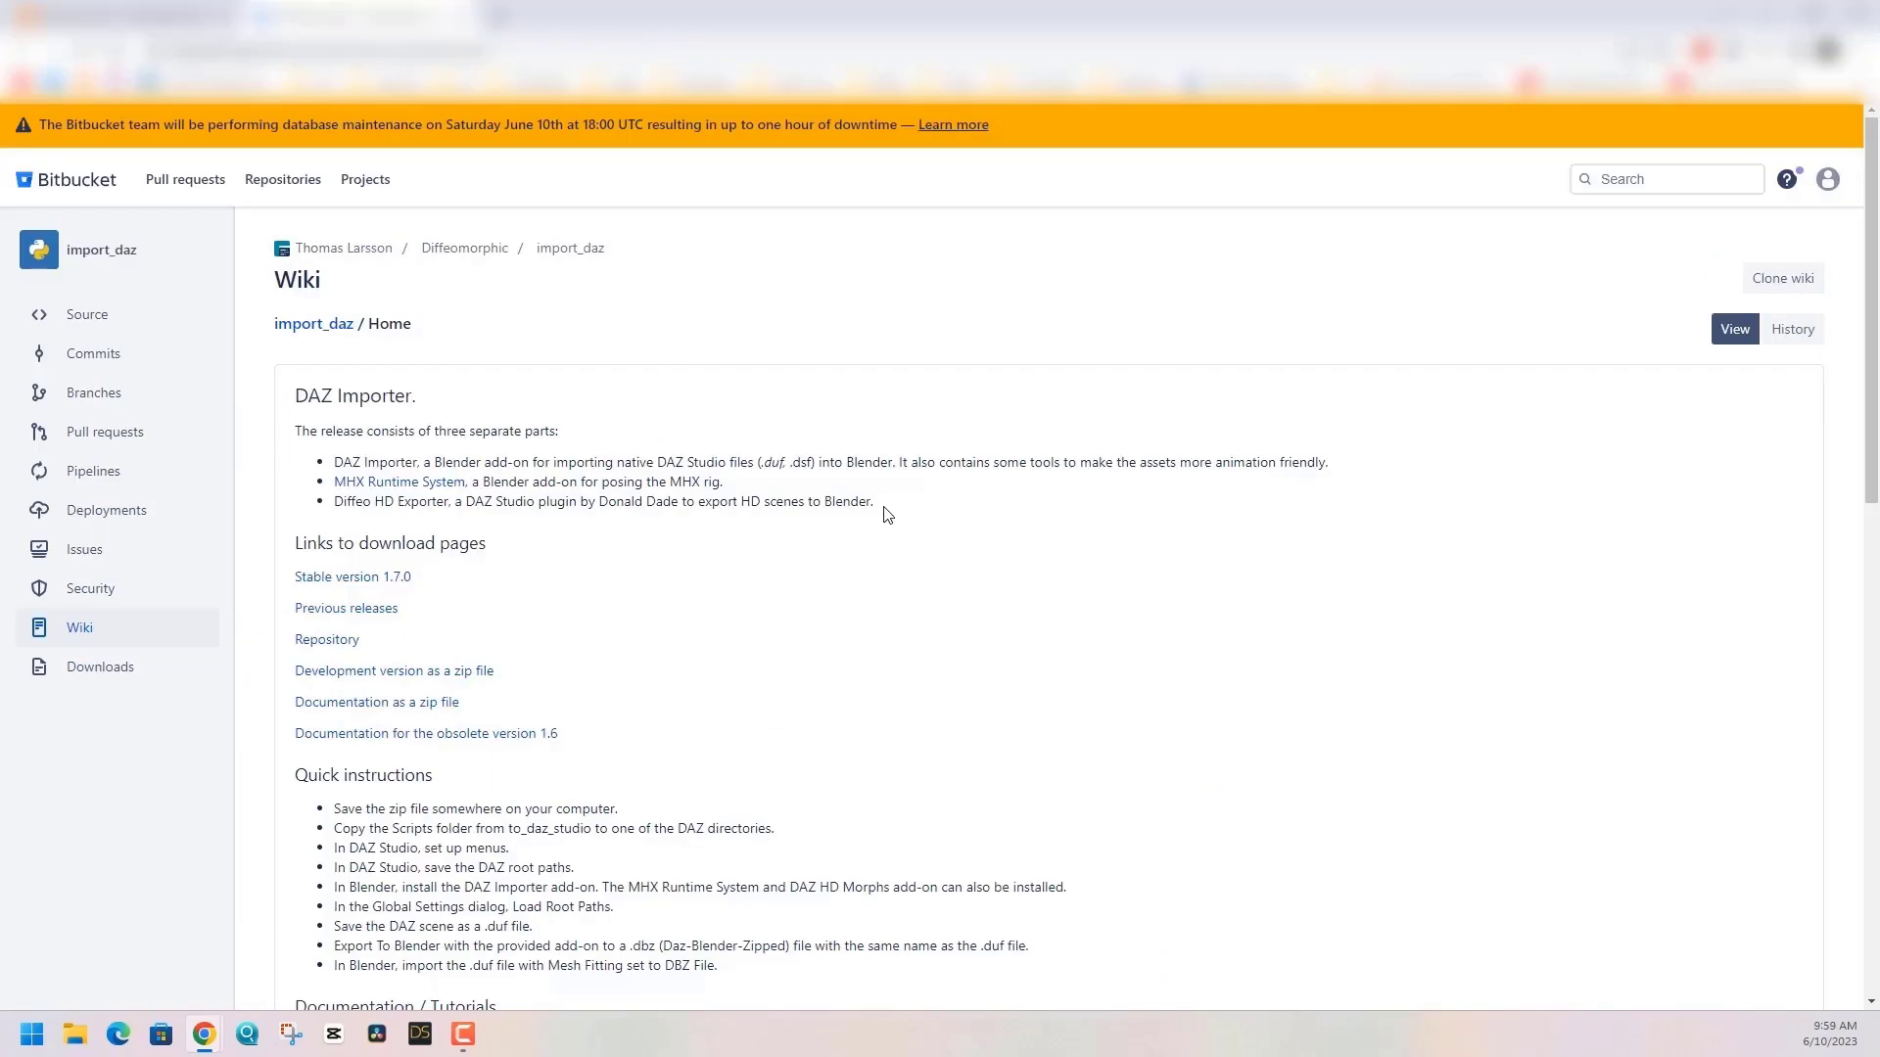
{"action": "left_click_drag", "start_coordinate": [886, 509], "coordinate": [333, 461]}
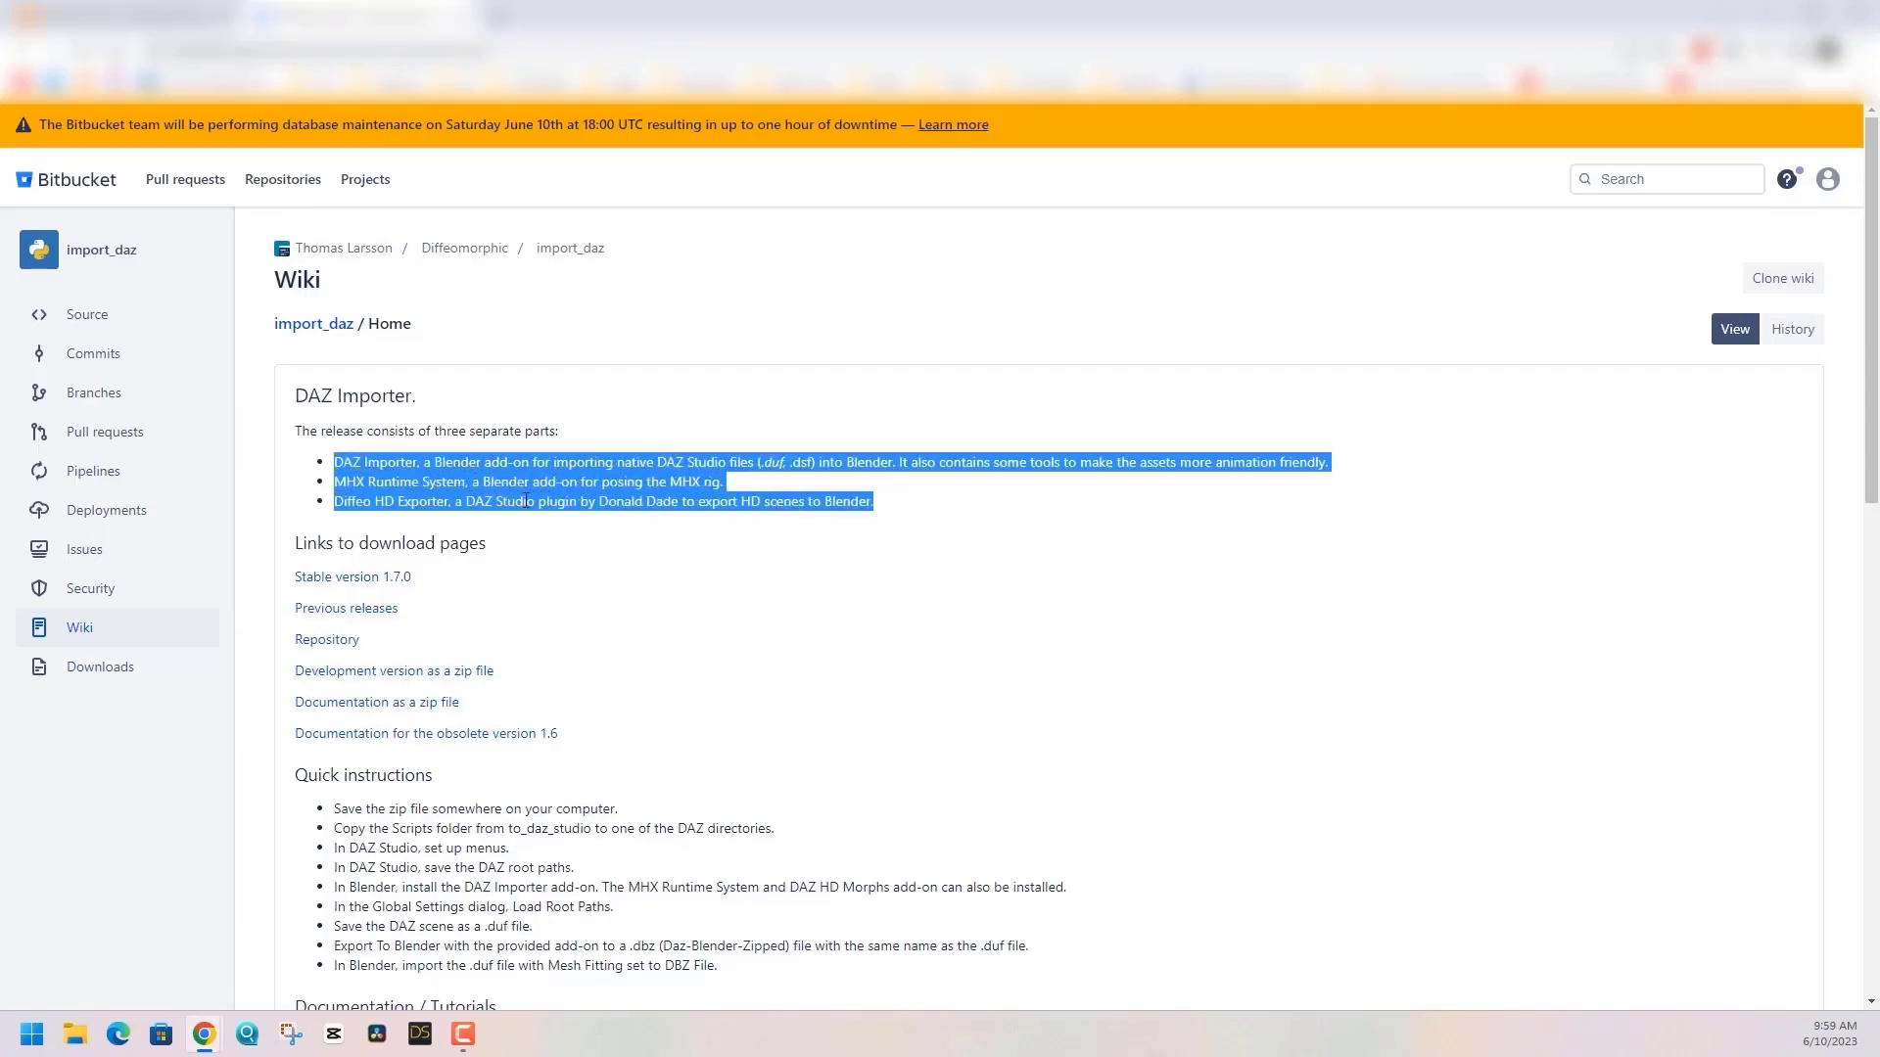
{"action": "scroll", "coordinate": [525, 501], "scroll_direction": "down", "scroll_amount": 1}
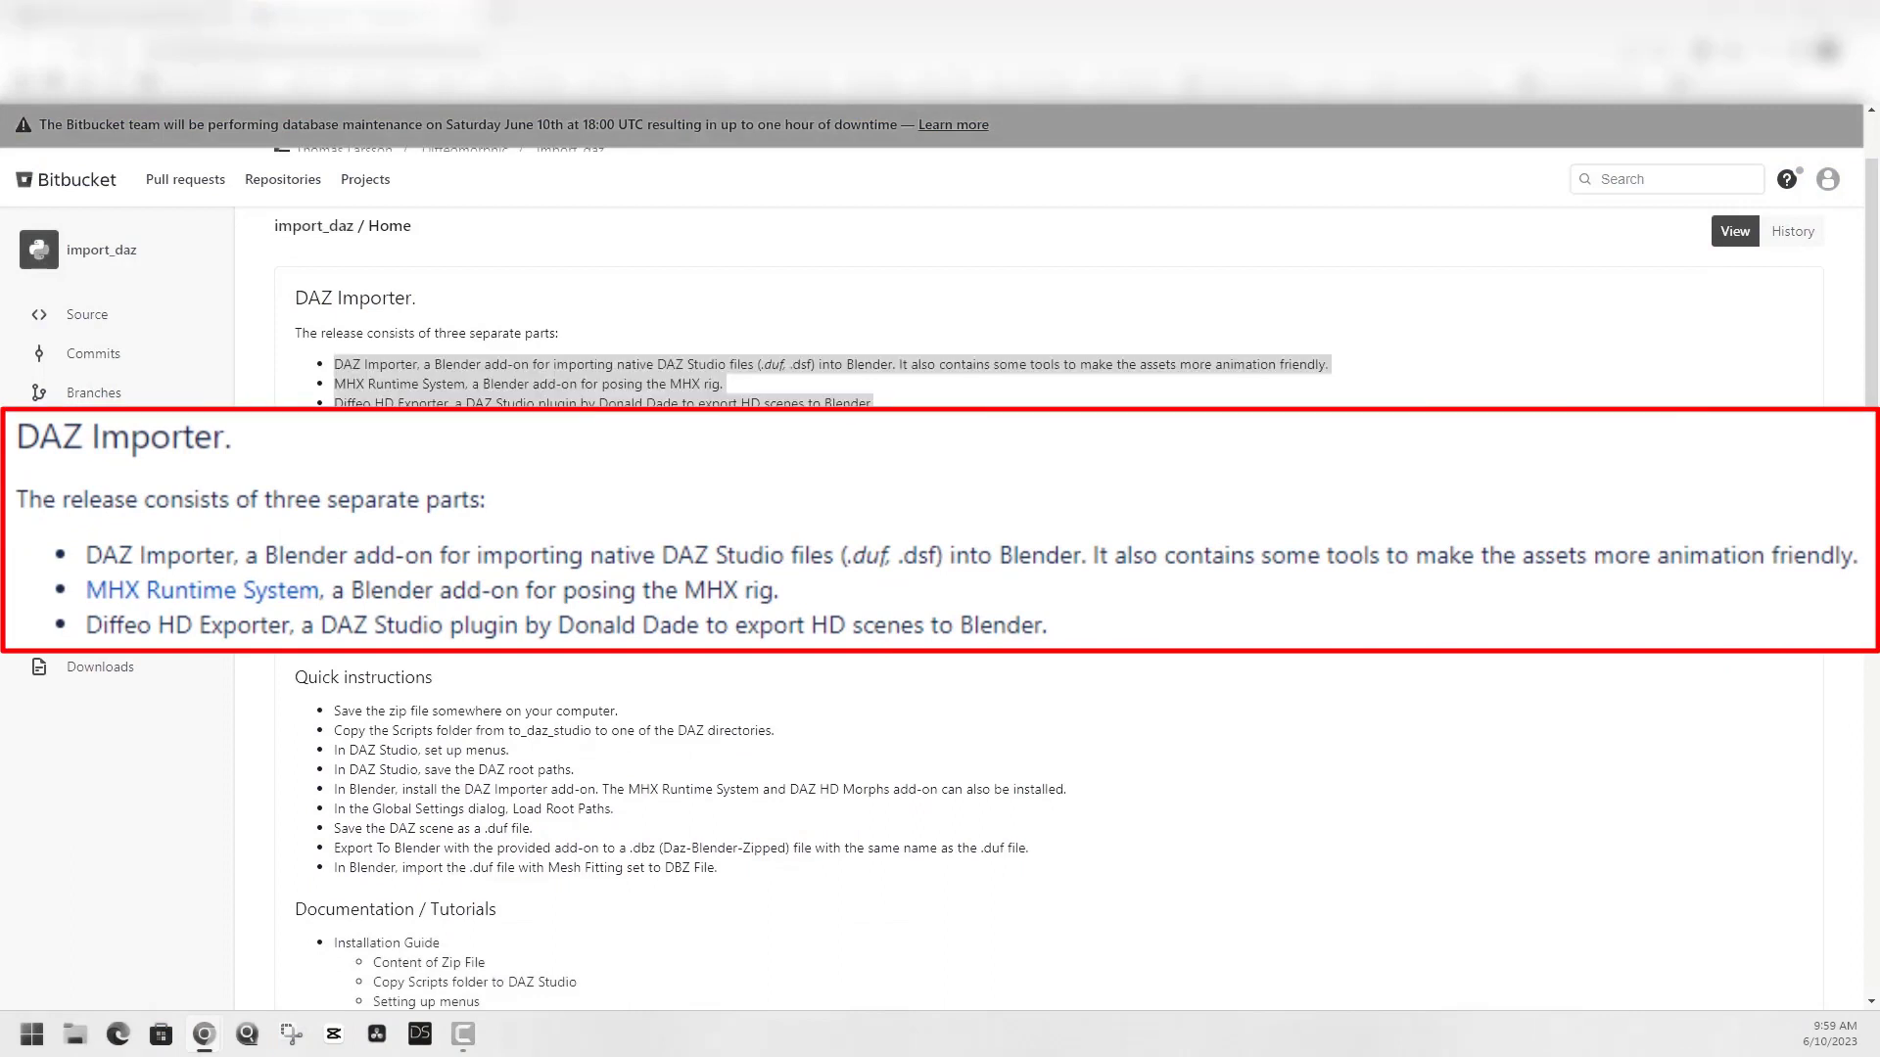
{"action": "scroll", "coordinate": [940, 587], "scroll_direction": "up", "scroll_amount": 1}
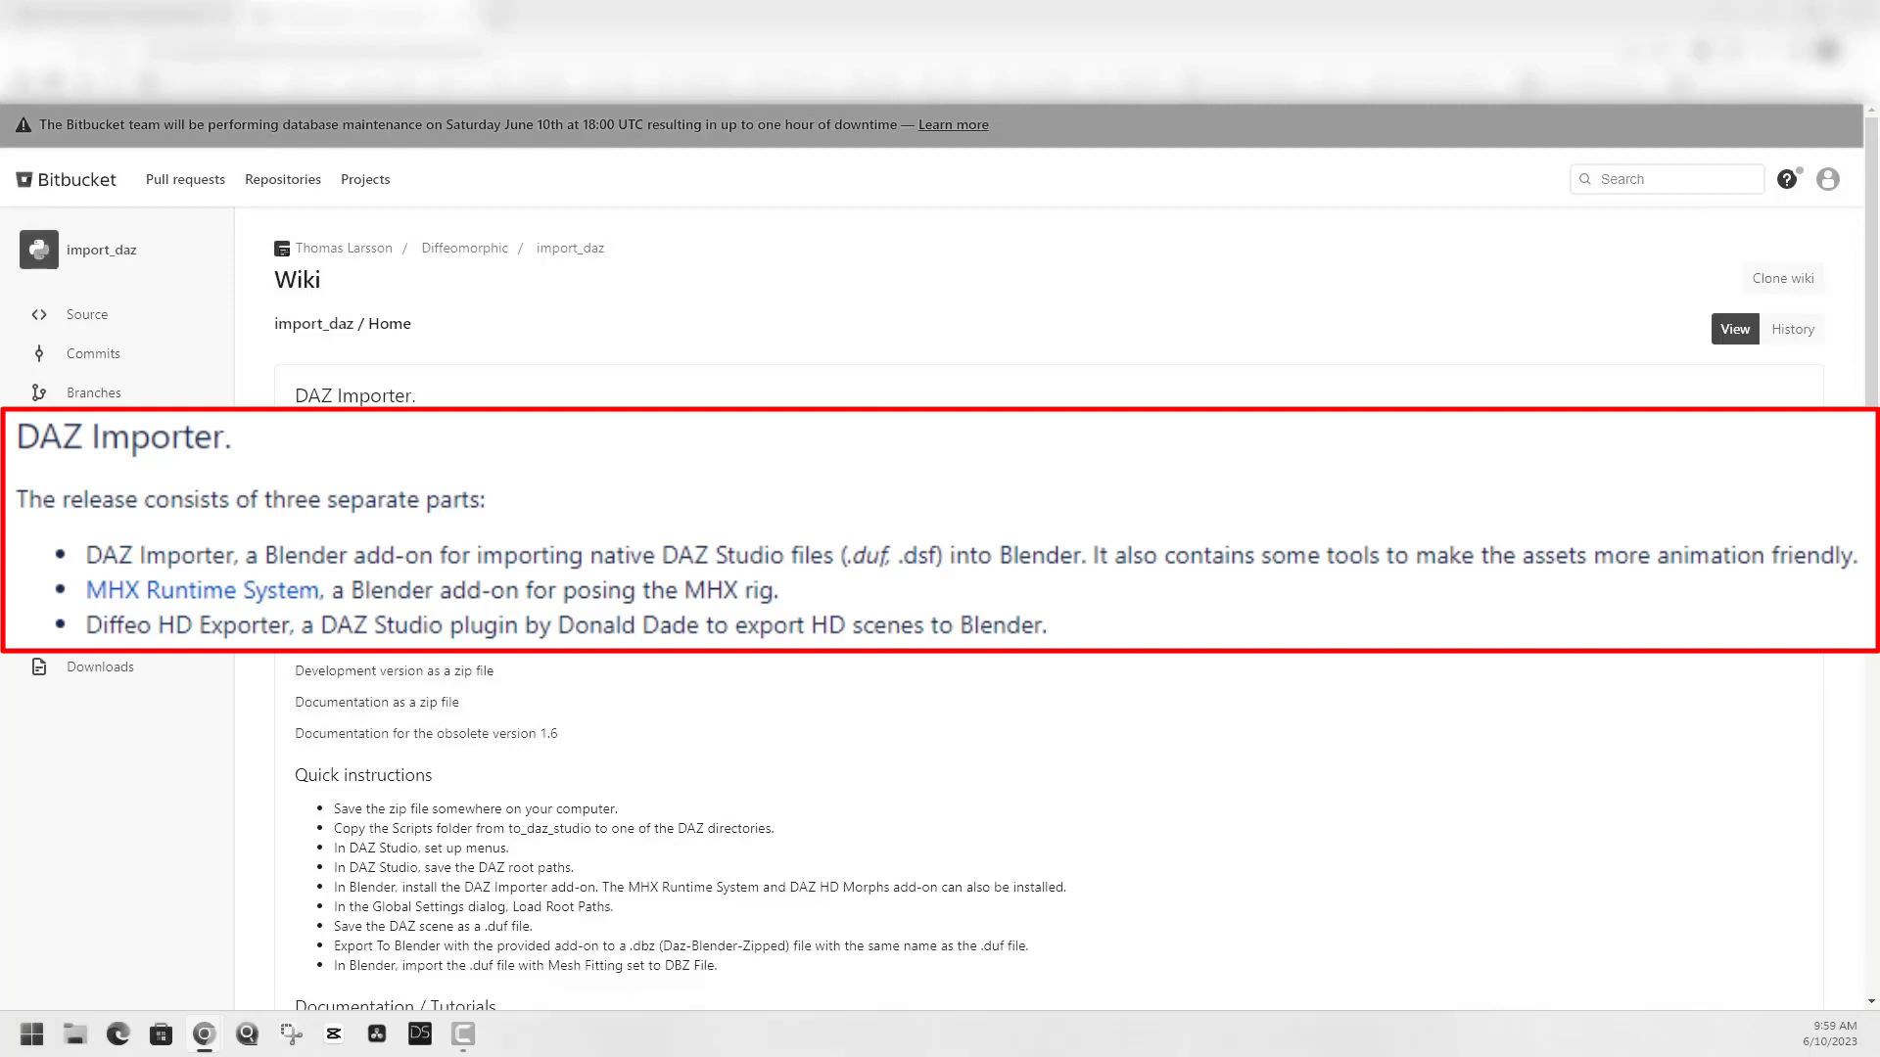
{"action": "scroll", "coordinate": [940, 588], "scroll_direction": "down", "scroll_amount": 1}
{"action": "left_click_drag", "start_coordinate": [334, 365], "coordinate": [871, 404]}
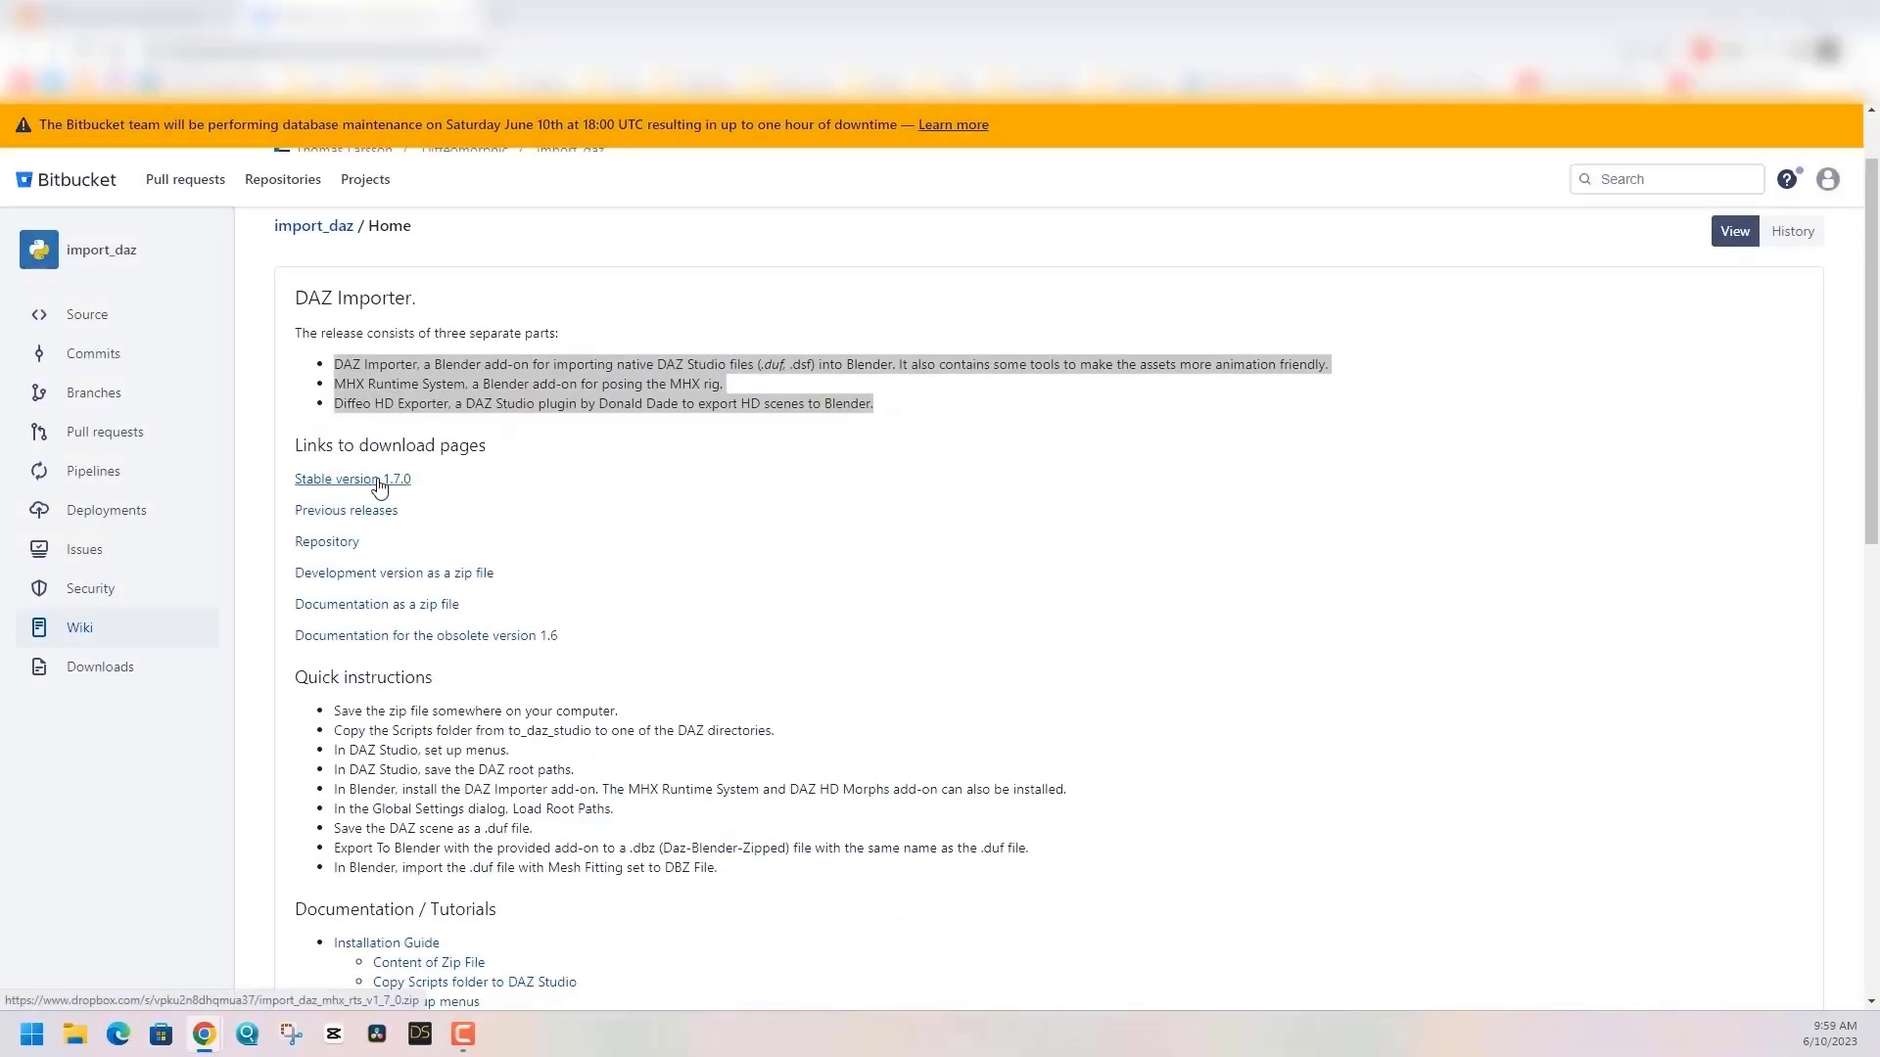
- Download the Stable version 1.7.0 release zip from Dropbox, dismissing the sign-up prompt
{"action": "left_click", "coordinate": [378, 482]}
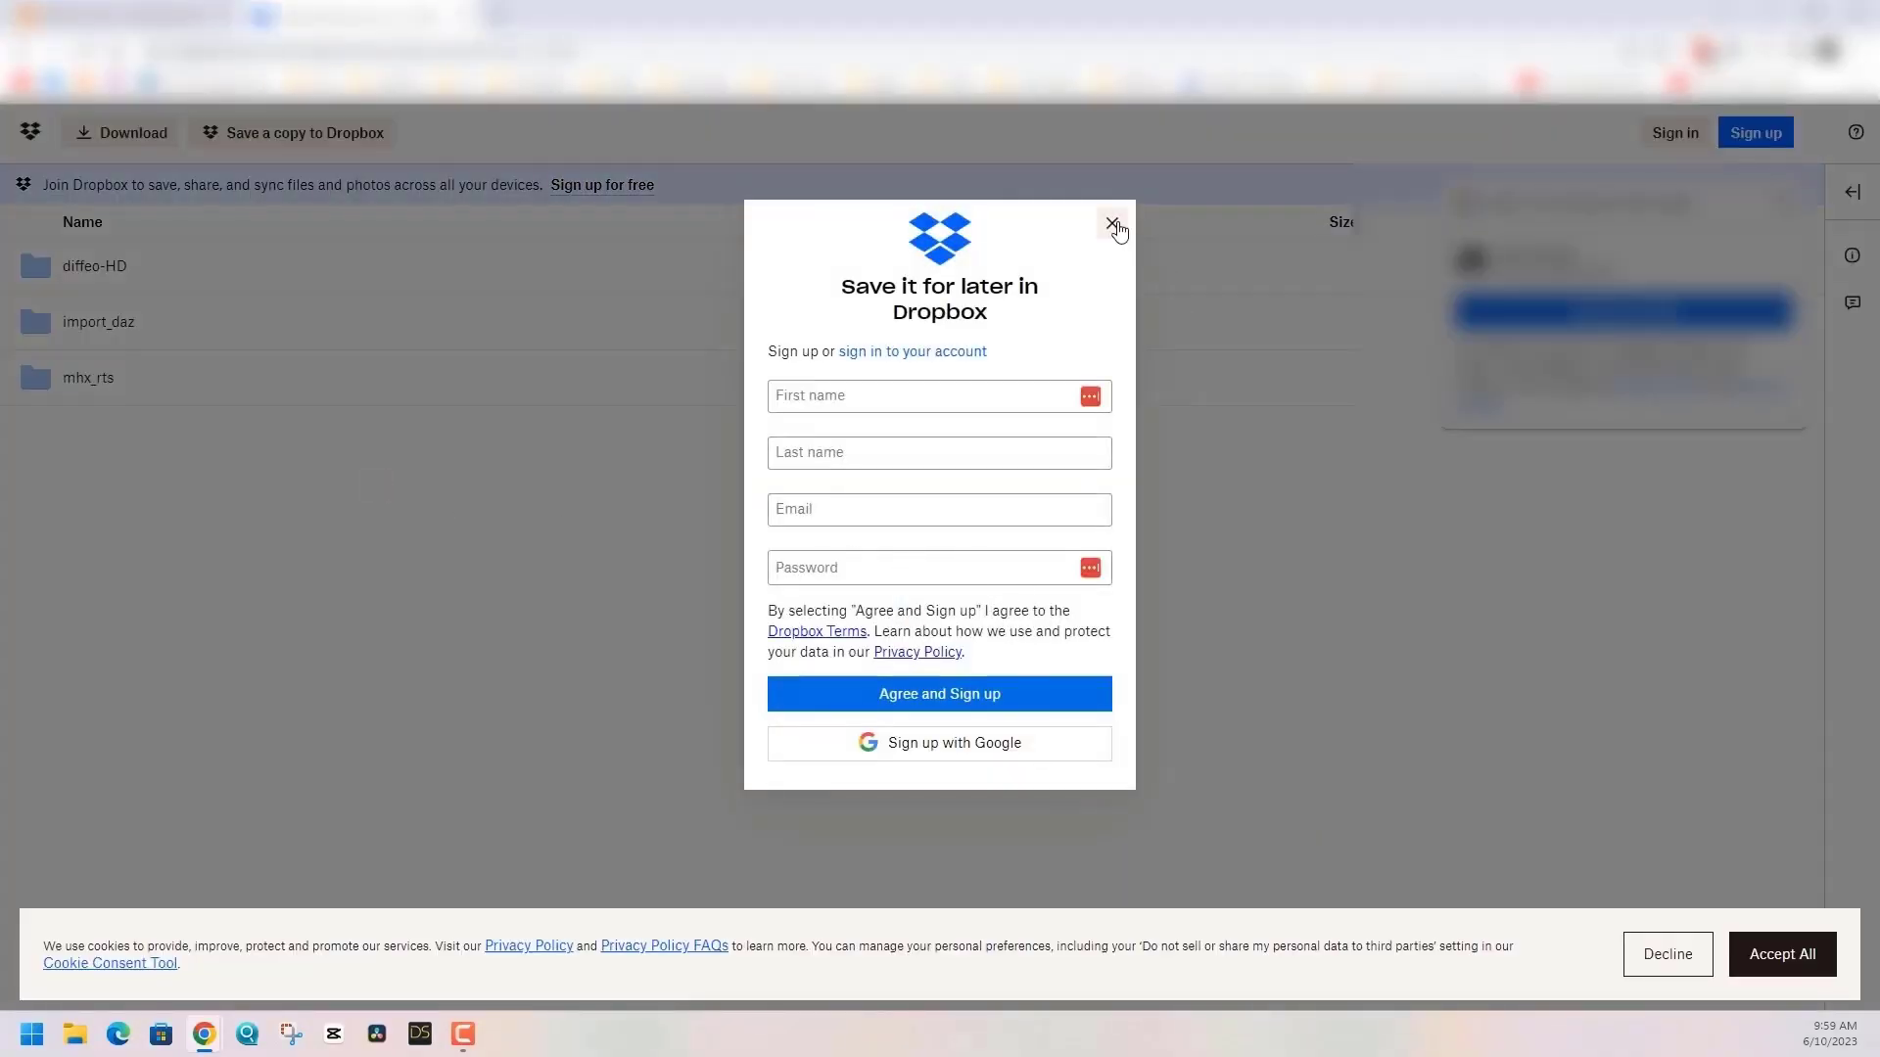
{"action": "left_click", "coordinate": [1112, 223]}
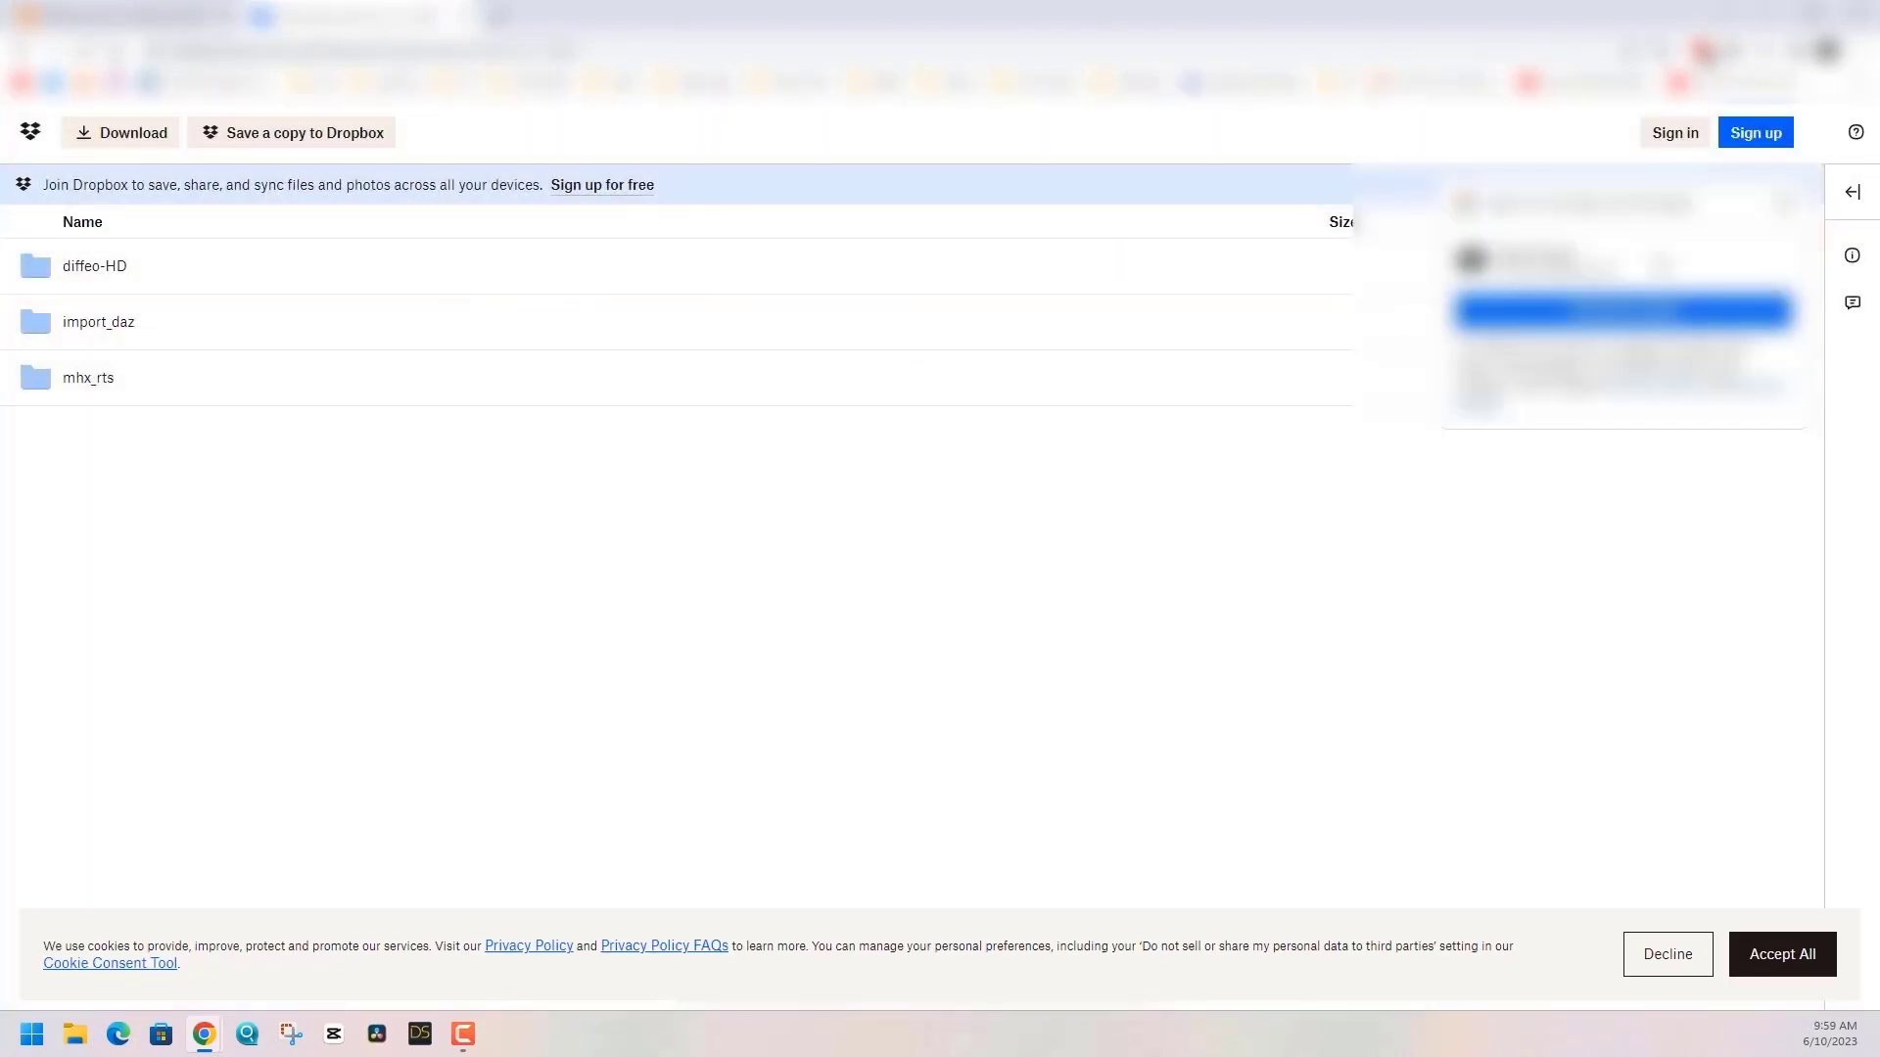
{"action": "left_click", "coordinate": [133, 133]}
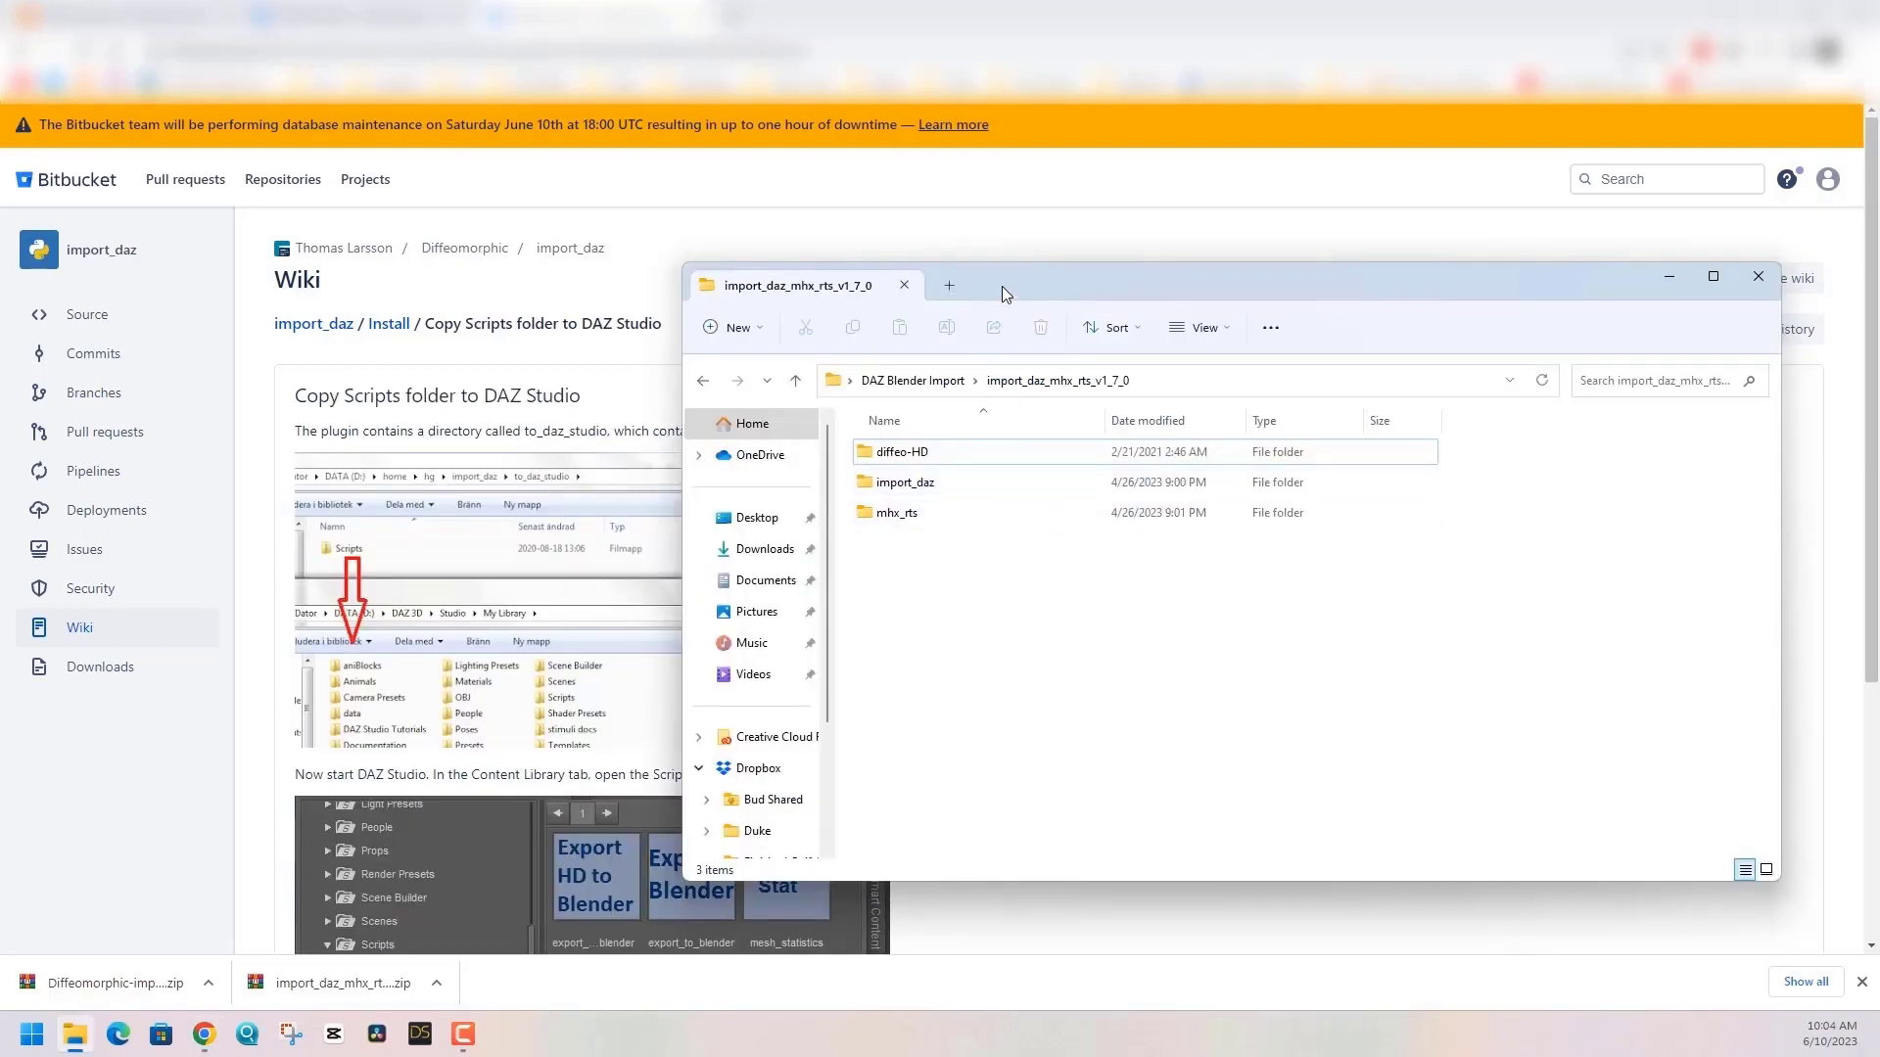
- Open import_daz and then its to_daz_studio folder in the extracted files
{"action": "left_click_drag", "start_coordinate": [1002, 286], "coordinate": [1133, 374]}
{"action": "double_click", "coordinate": [1084, 572]}
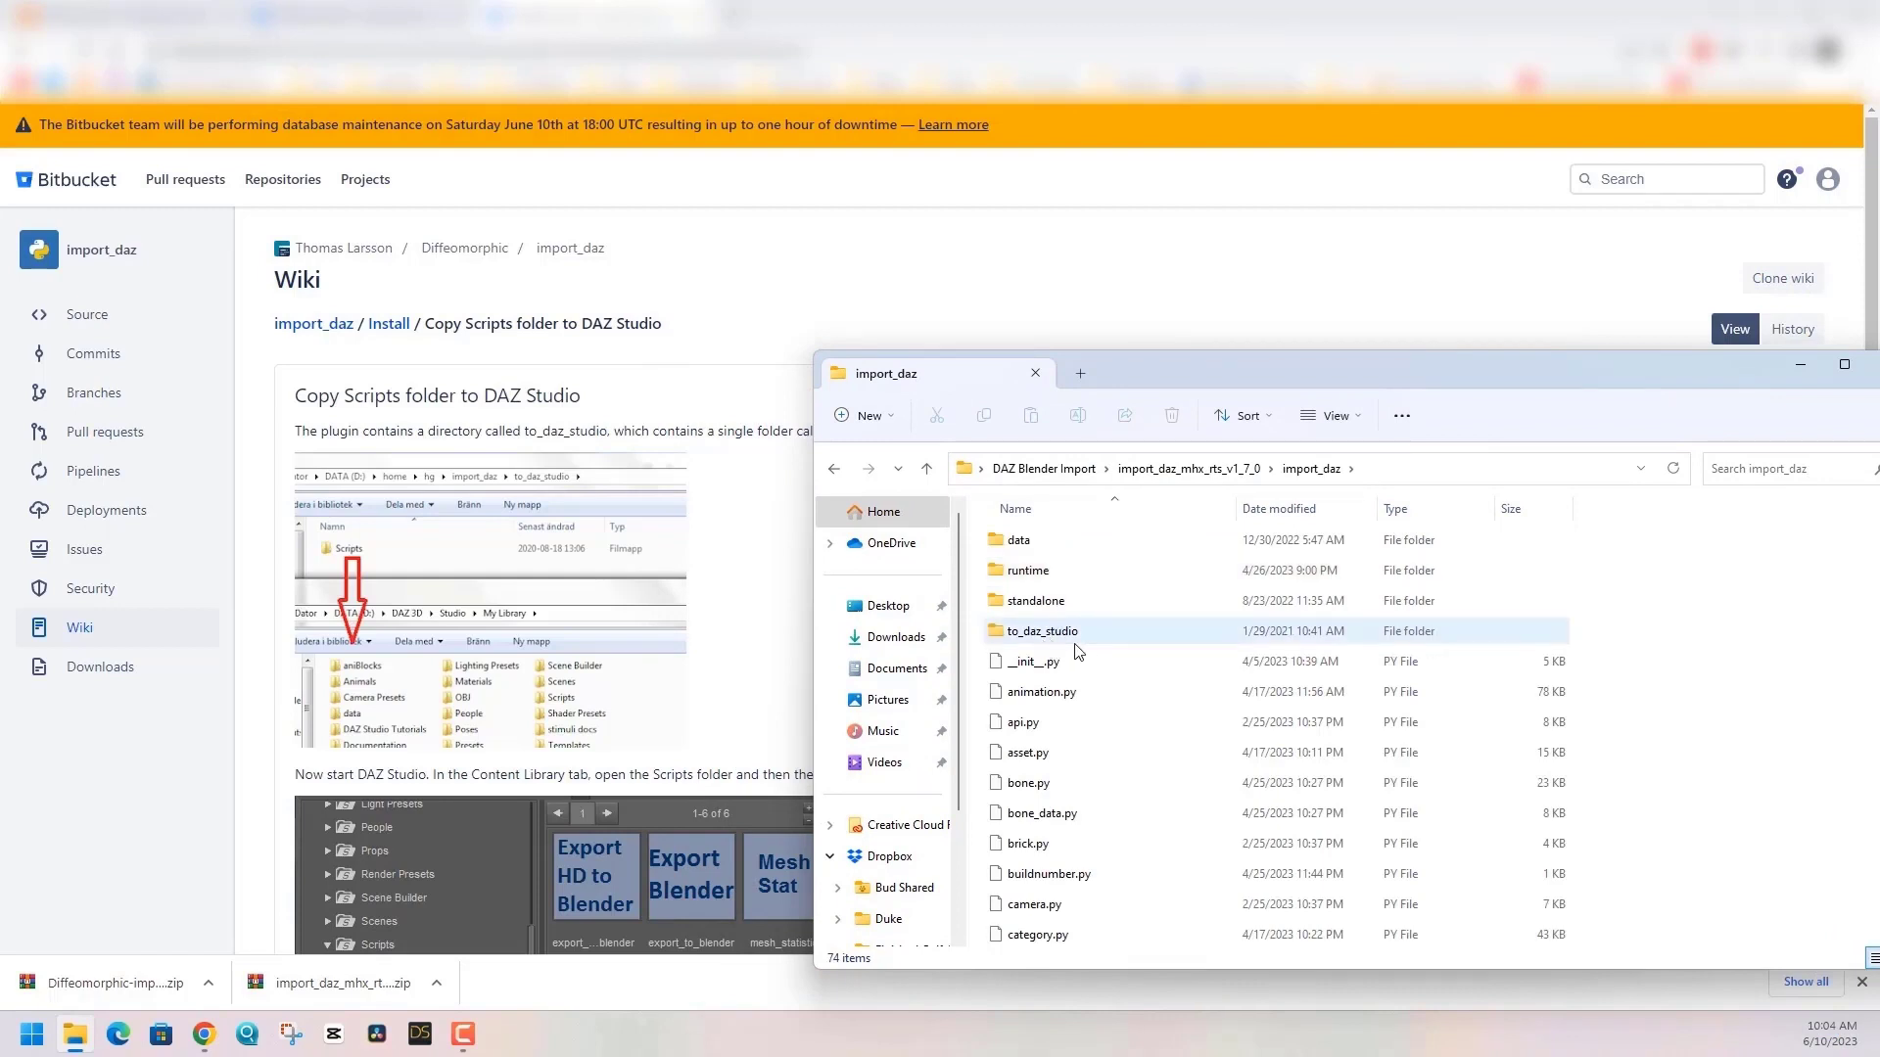
{"action": "left_click_drag", "start_coordinate": [1160, 376], "coordinate": [862, 176]}
{"action": "double_click", "coordinate": [781, 431]}
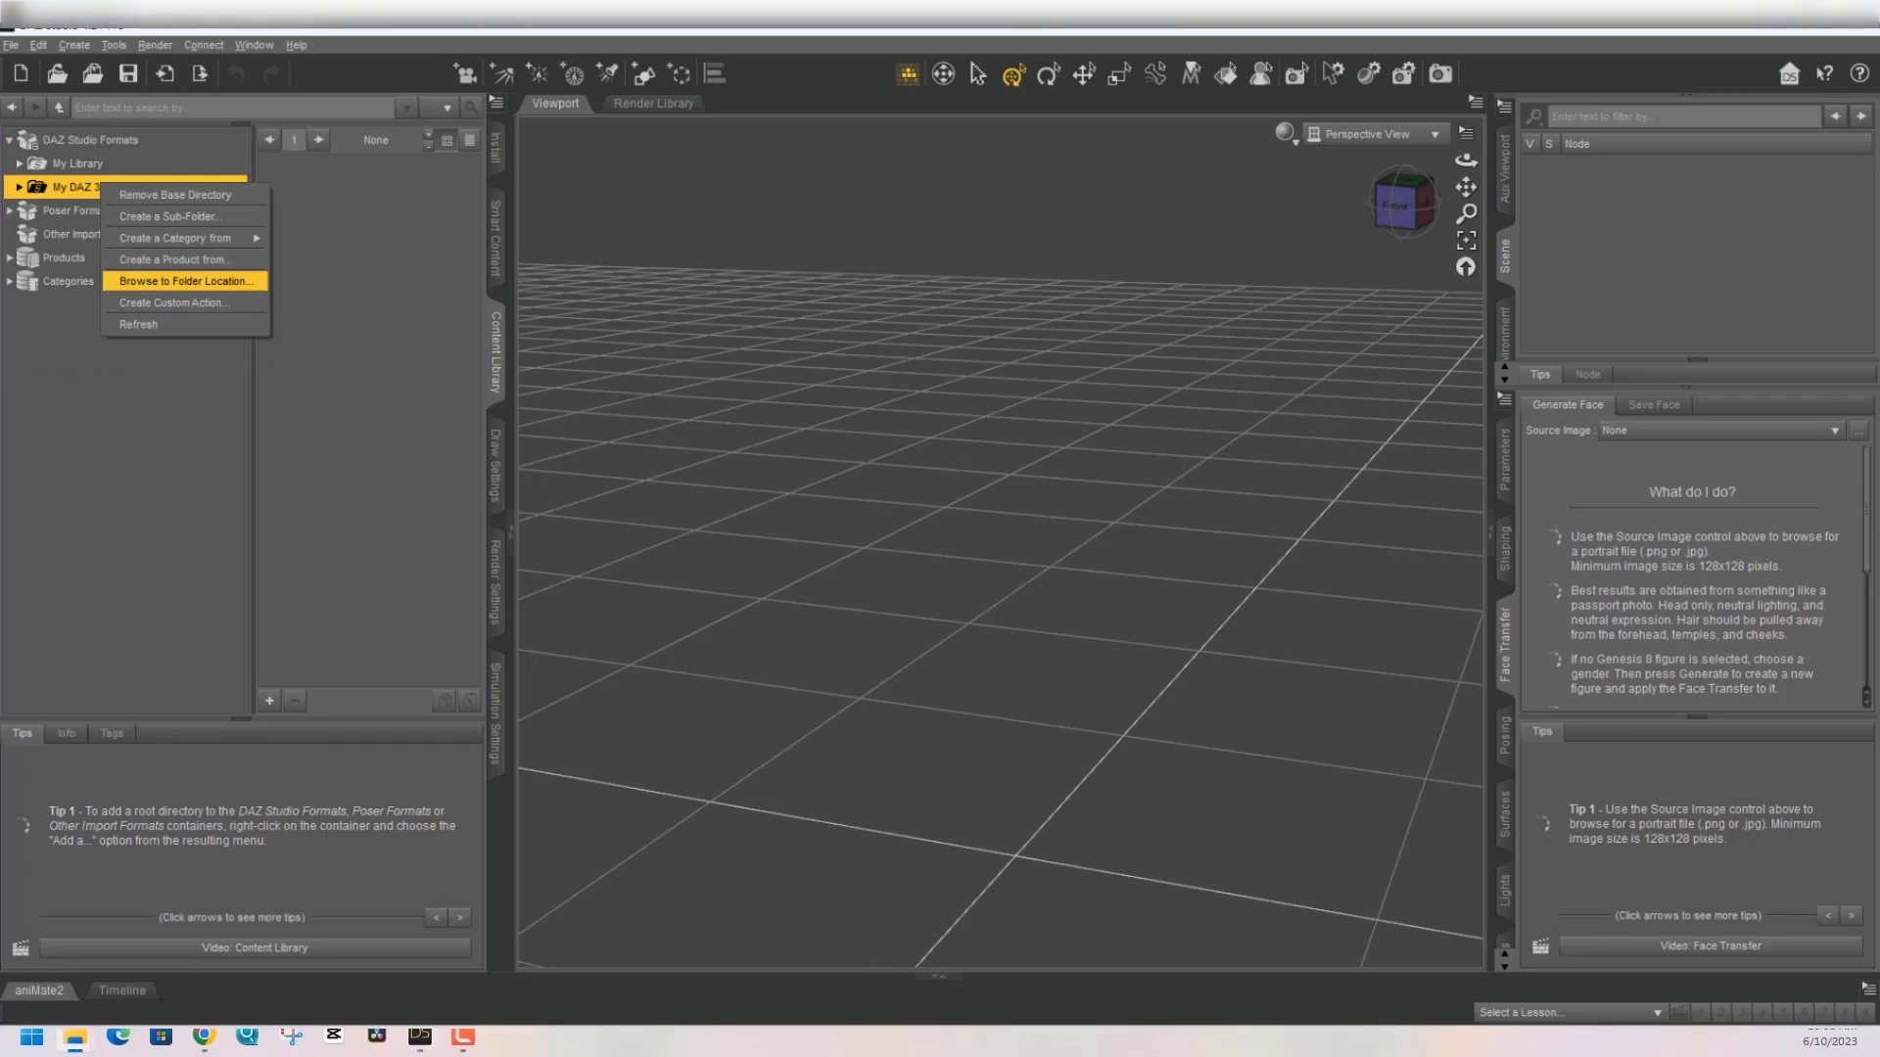
- Locate and copy the My DAZ 3D Library folder in Public Documents, then return to the Scripts window
{"action": "left_click", "coordinate": [186, 281]}
{"action": "left_click", "coordinate": [1046, 304]}
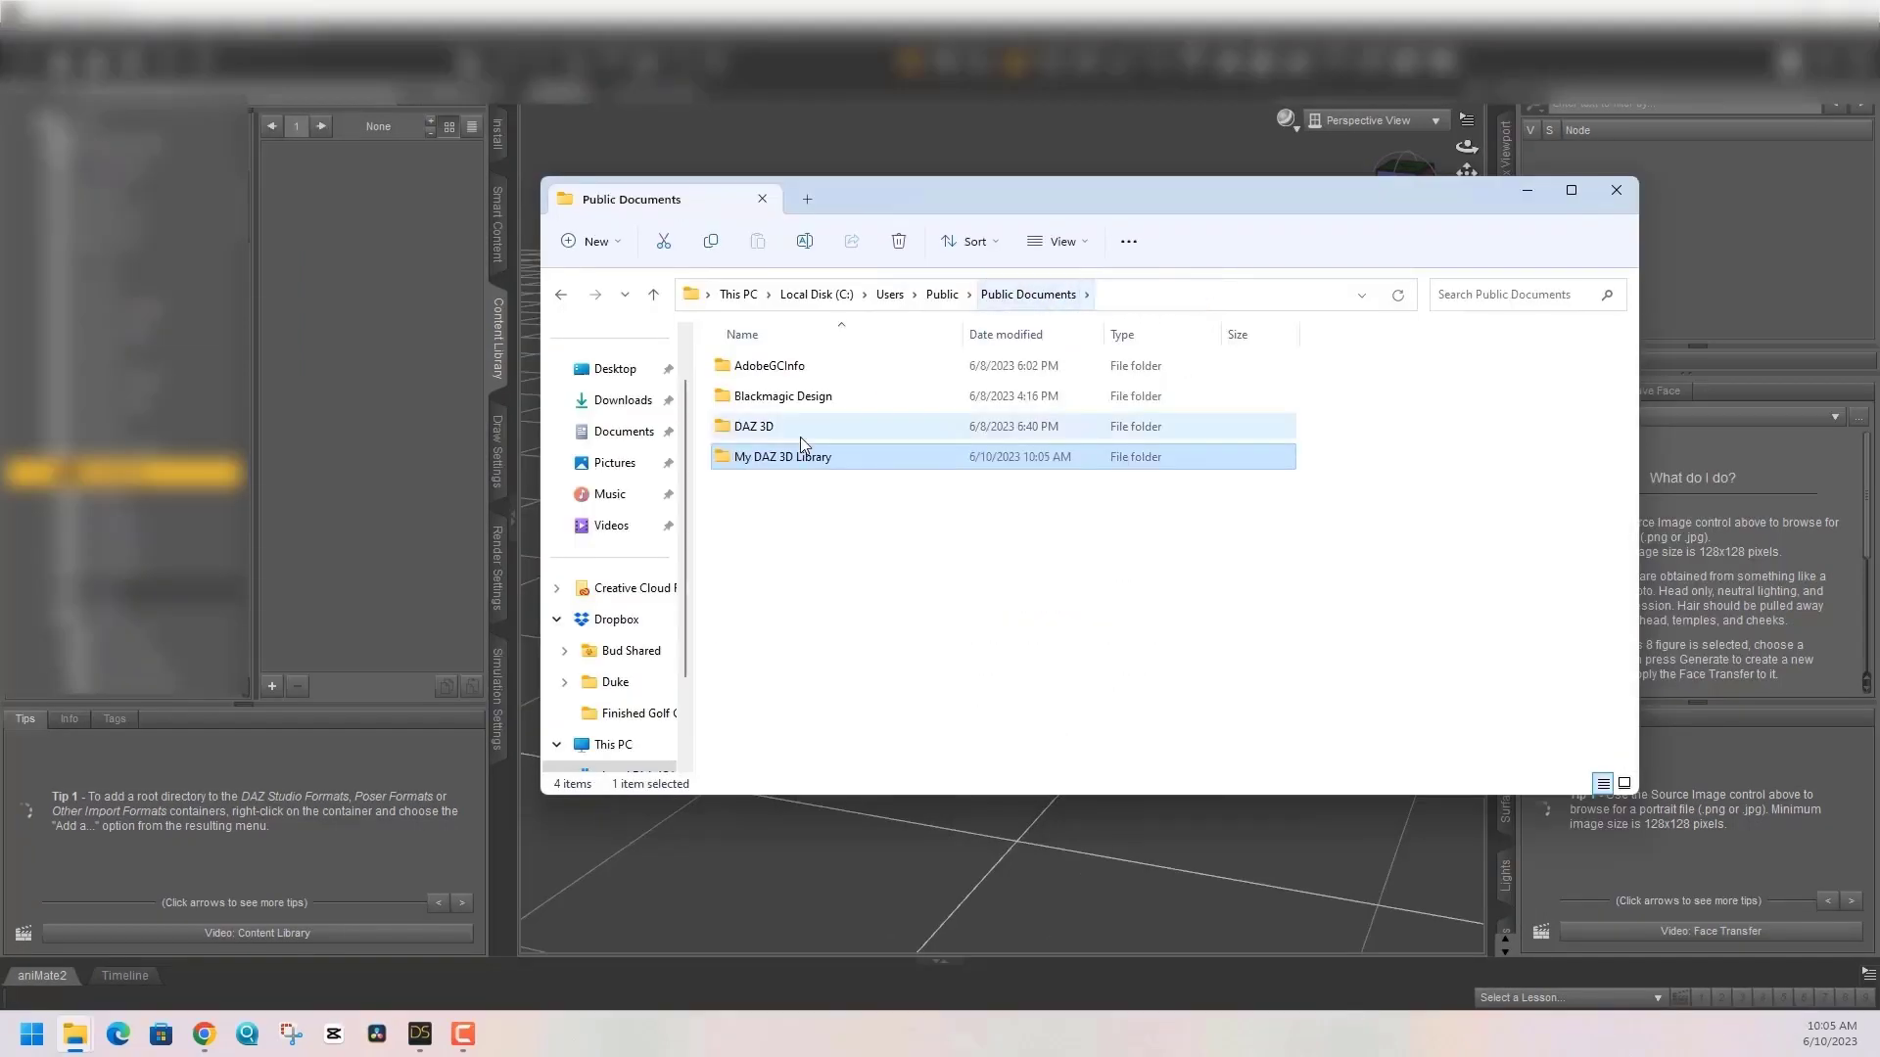
{"action": "right_click", "coordinate": [760, 458]}
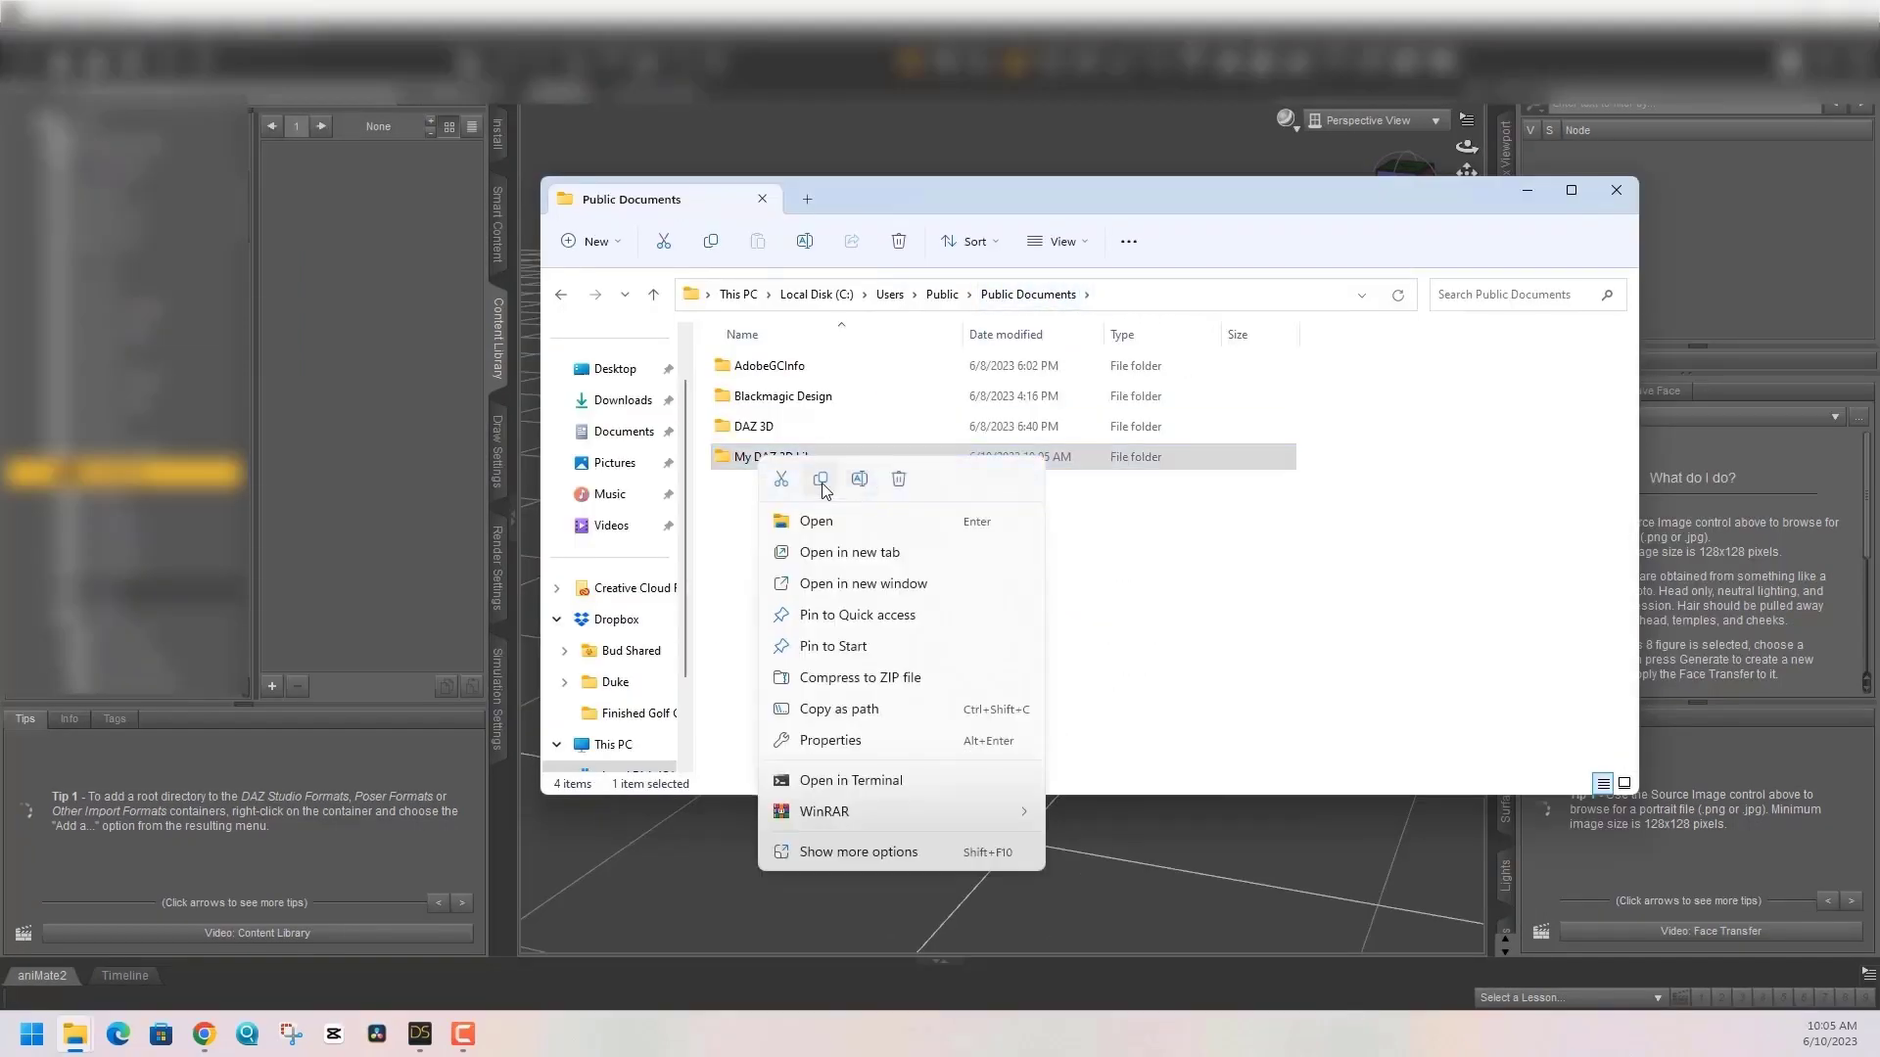
{"action": "left_click", "coordinate": [821, 482]}
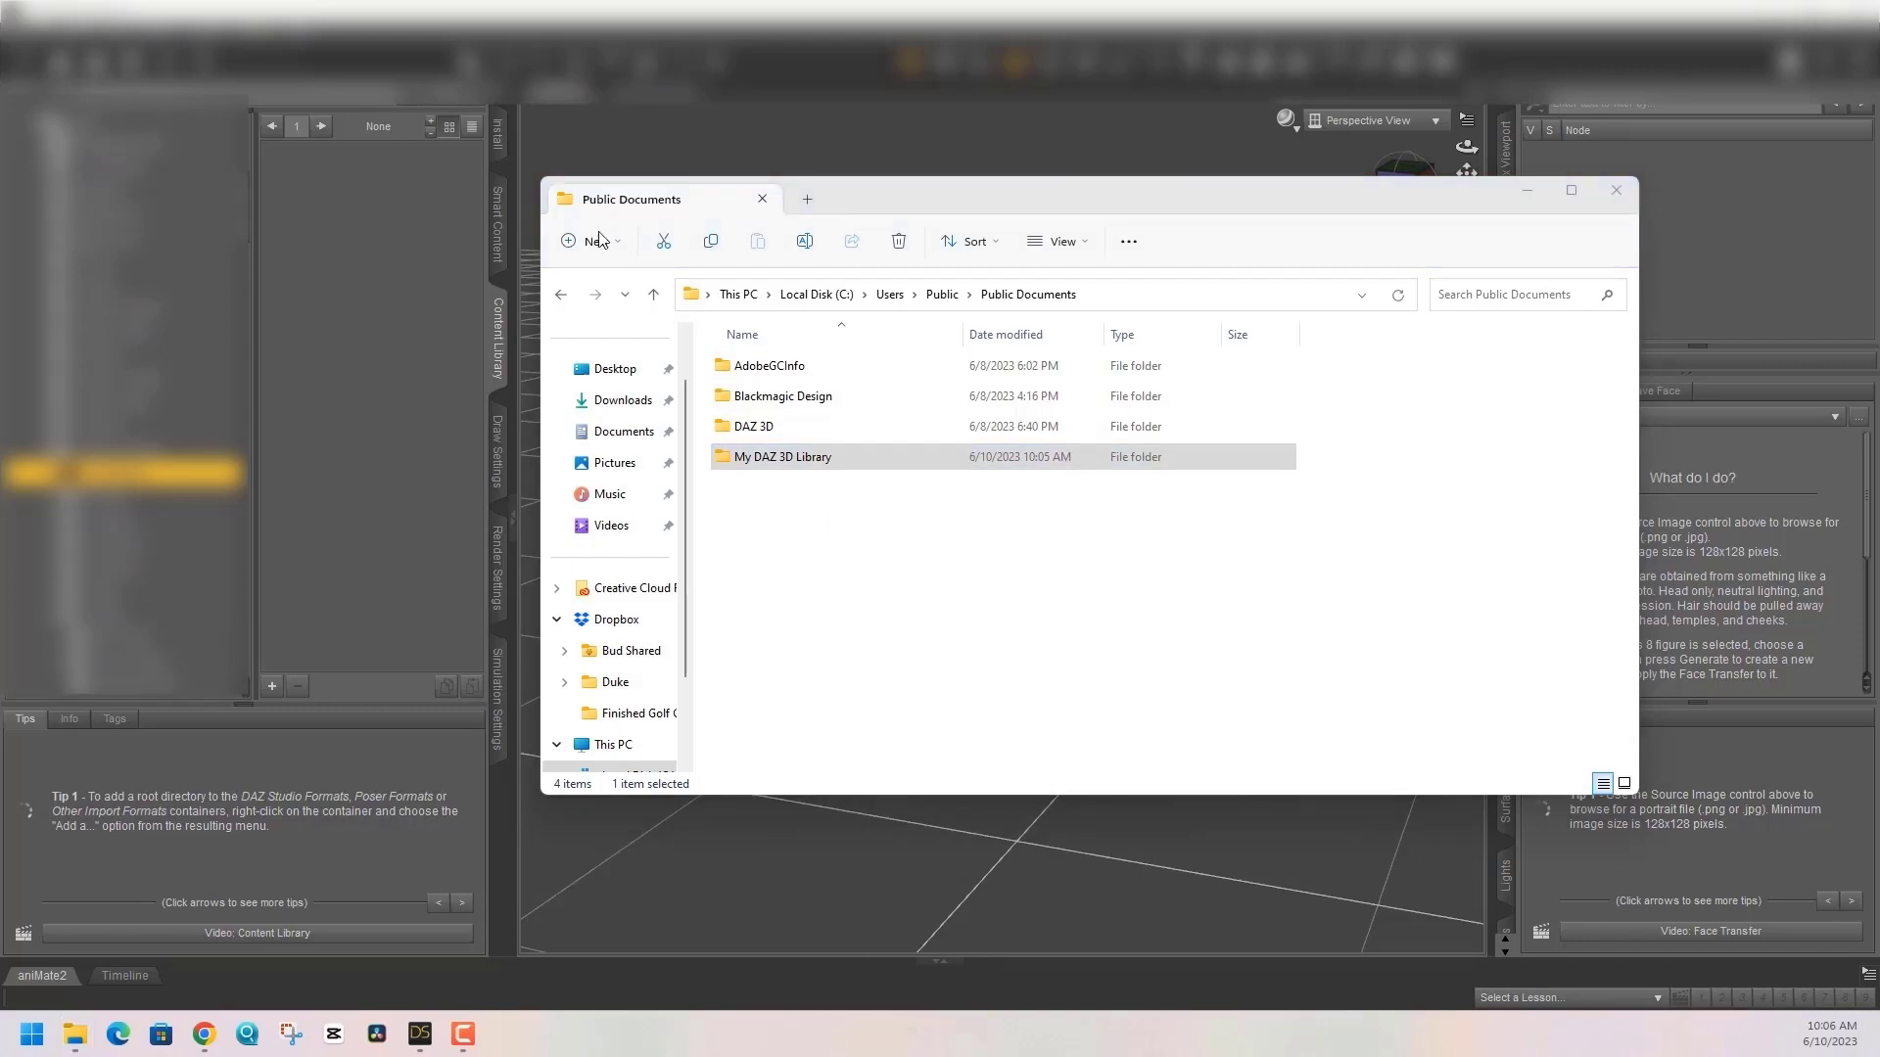
{"action": "left_click", "coordinate": [809, 462]}
{"action": "key", "text": "Return"}
{"action": "key", "text": "alt+Tab"}
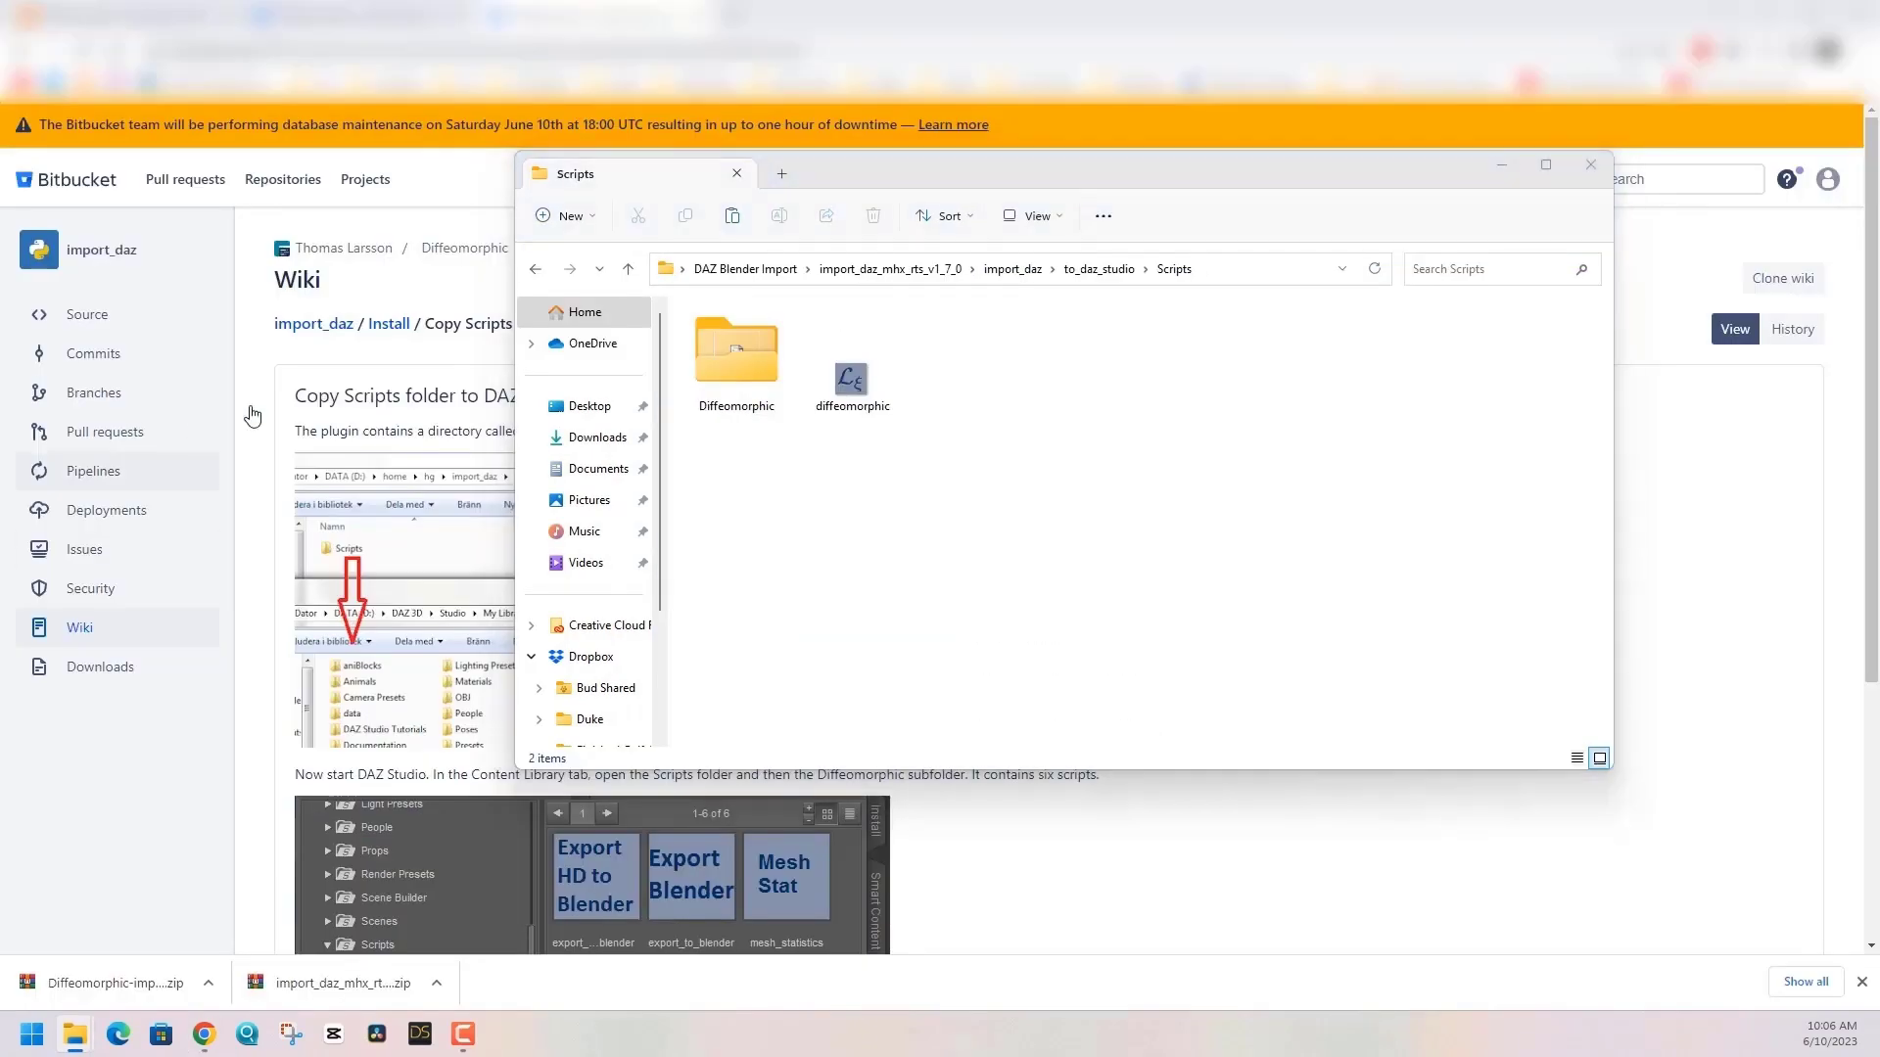
- Move the Diffeomorphic folder and file out of Scripts, then launch DAZ Studio 4.21
{"action": "left_click_drag", "start_coordinate": [911, 492], "coordinate": [685, 302]}
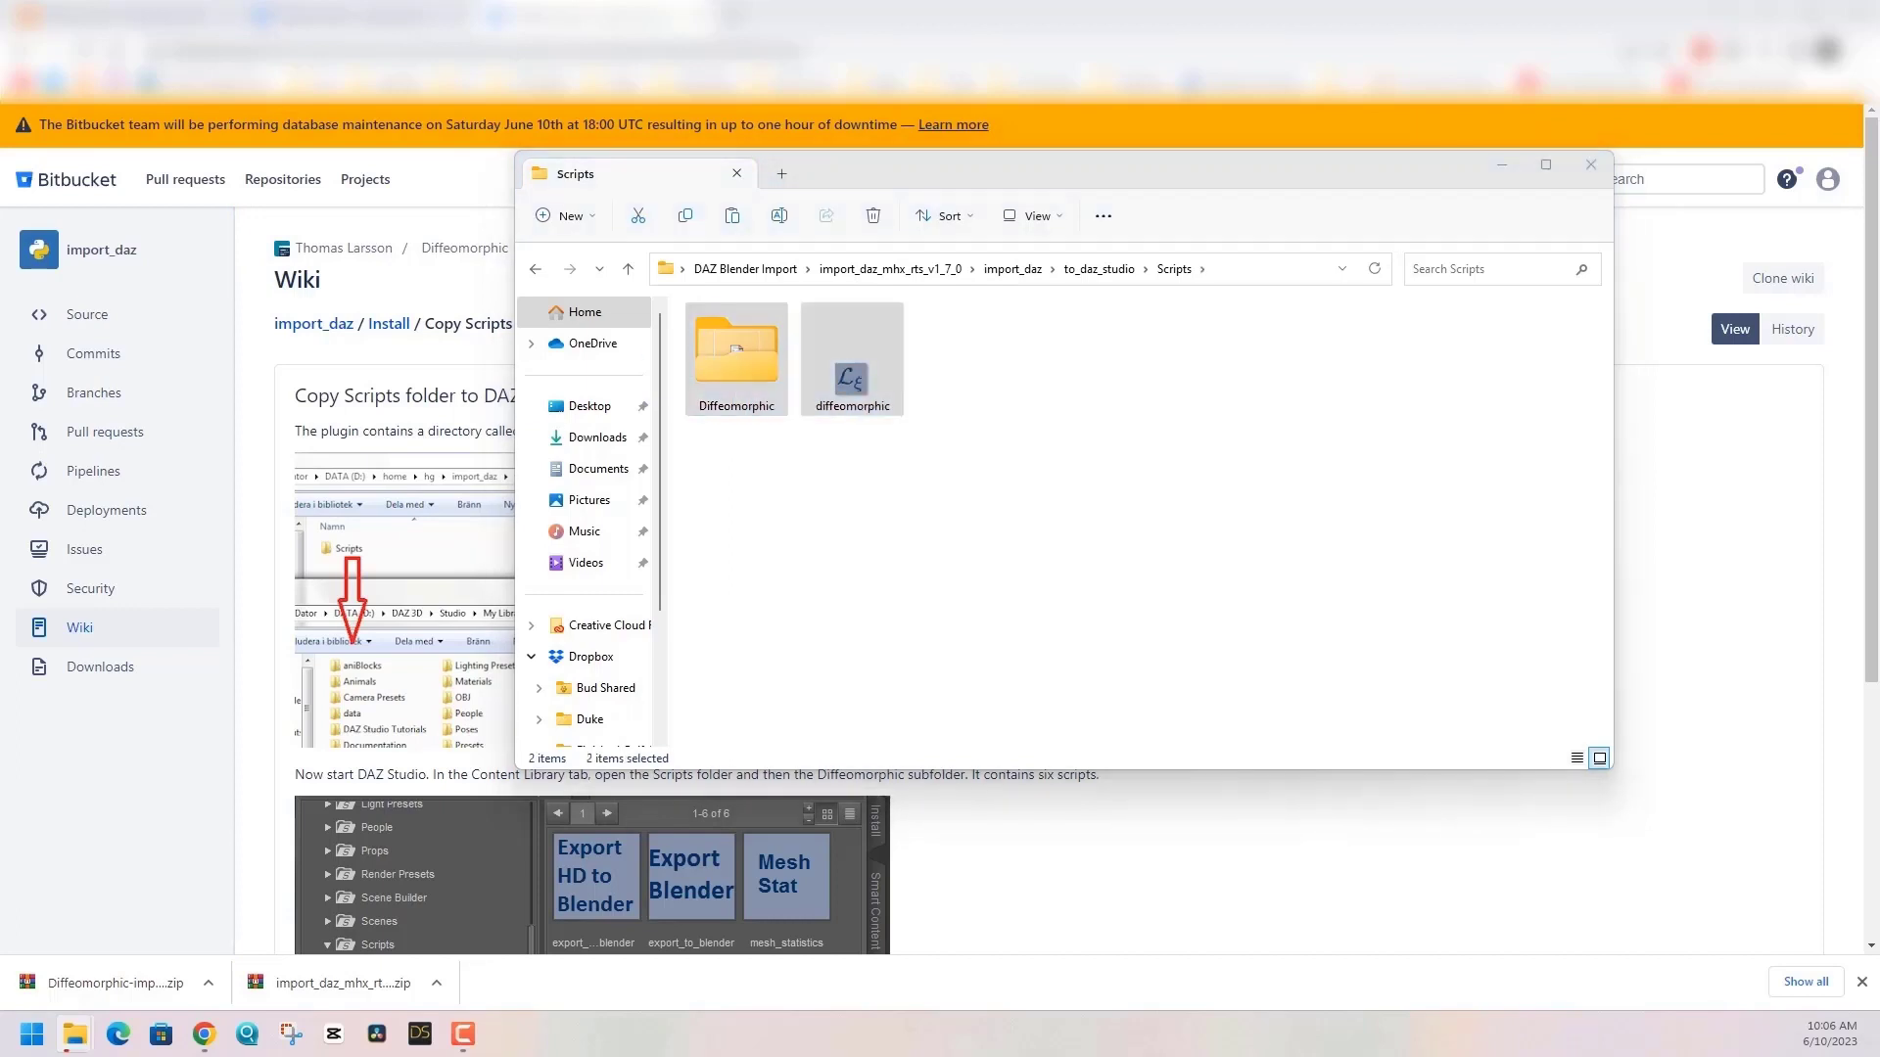
{"action": "key", "text": "Delete"}
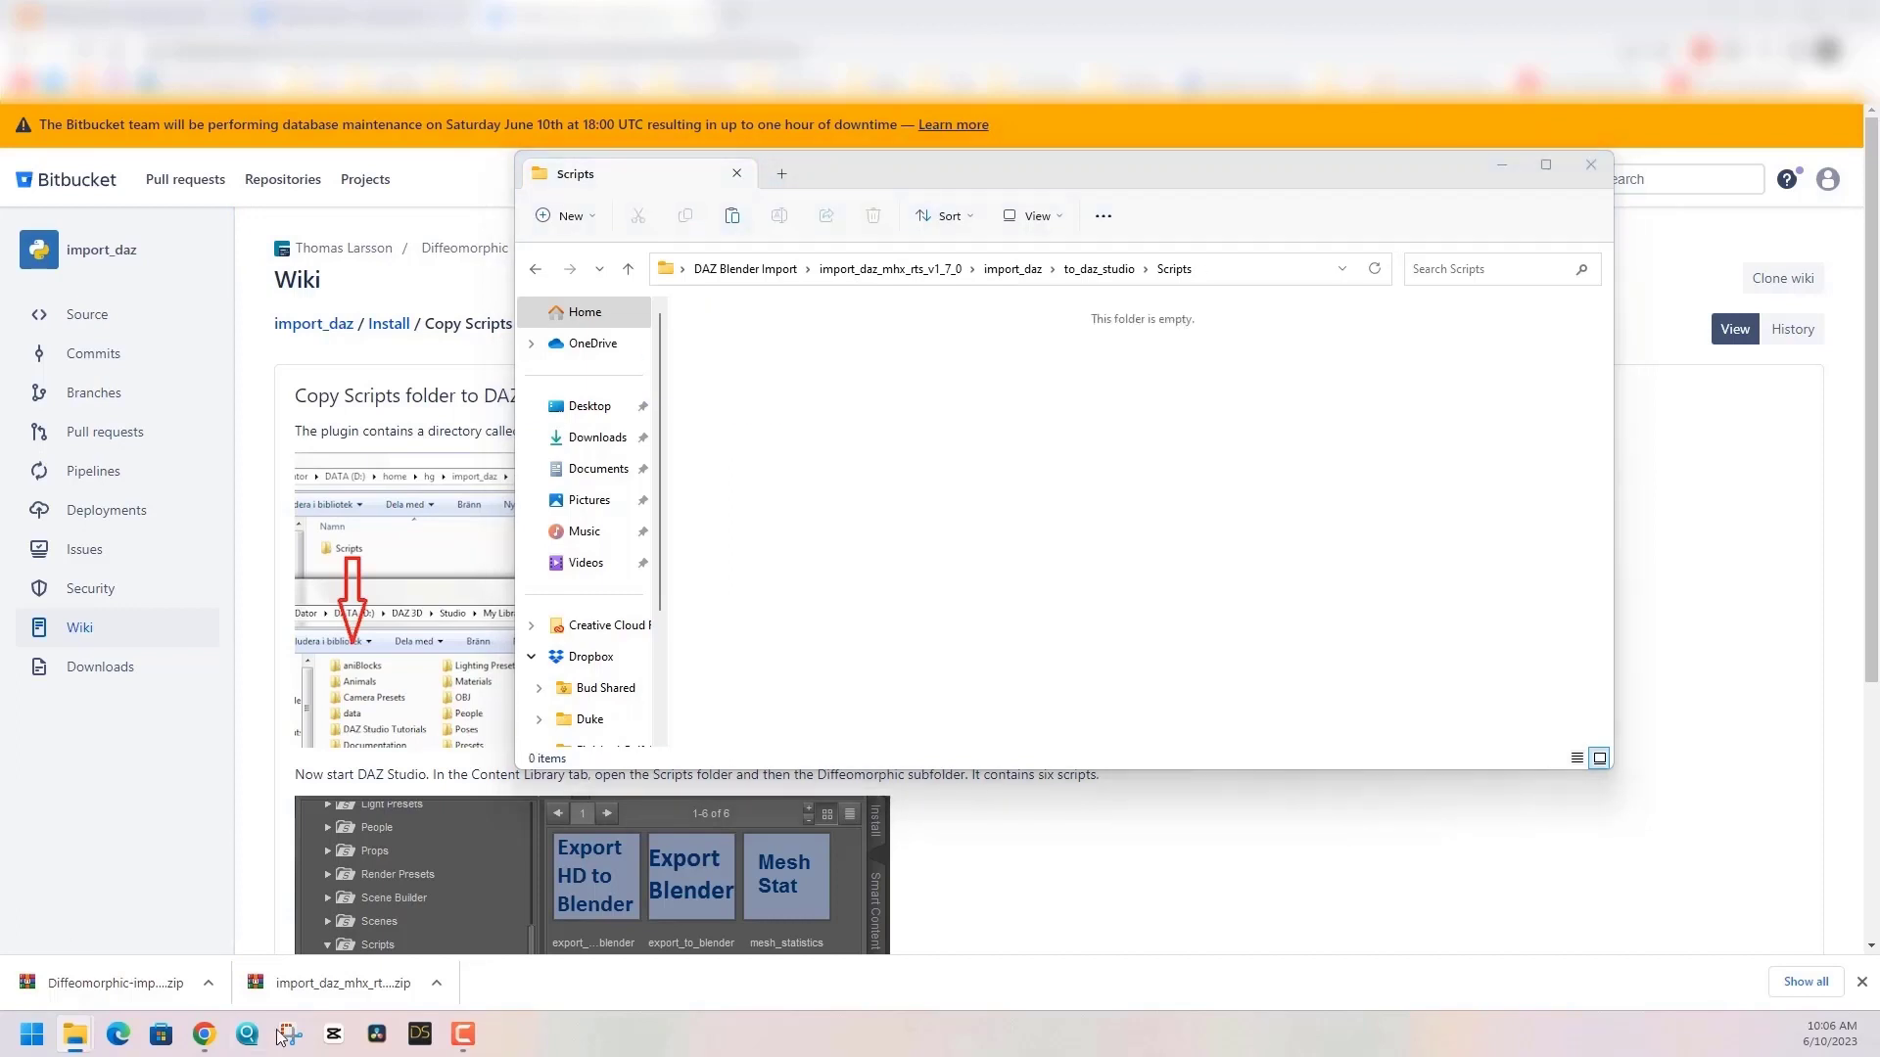
{"action": "left_click", "coordinate": [421, 1036]}
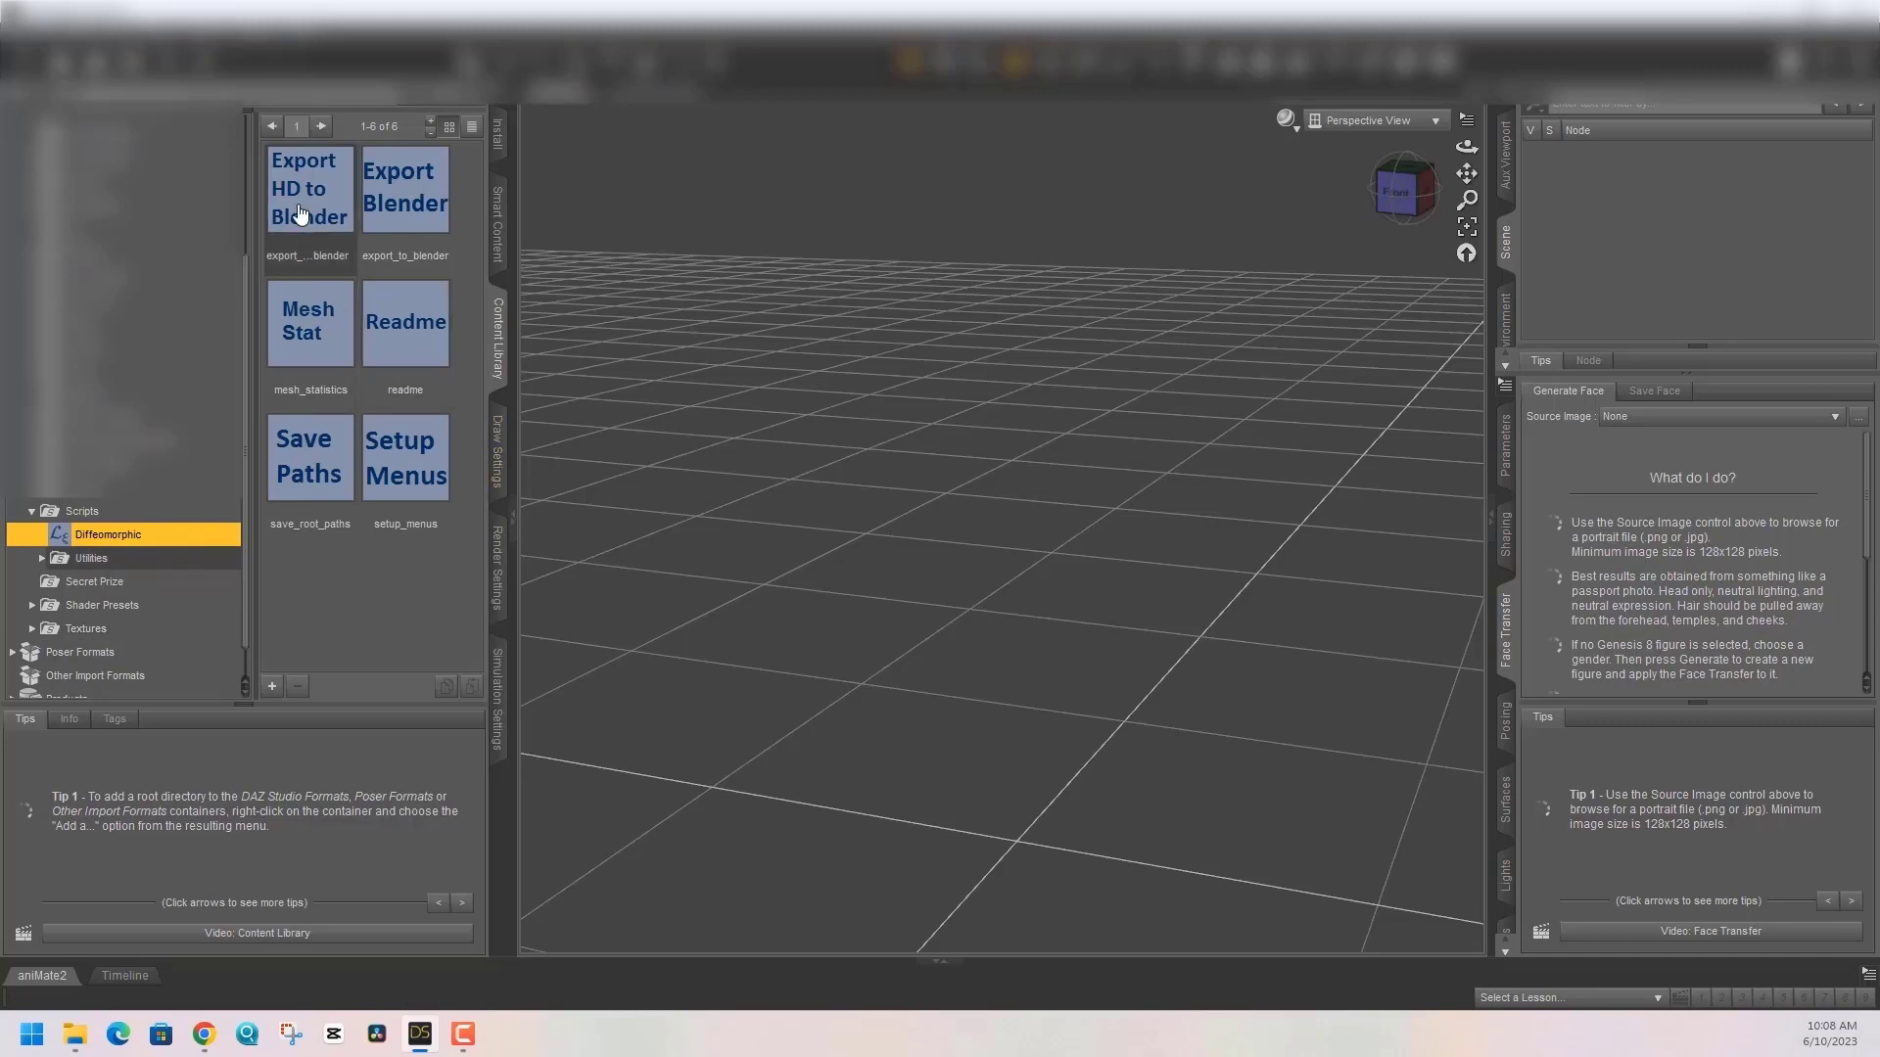
- Run setup_menus and verify the Export To Blender and Save Root Paths entries in the File menu
{"action": "mouse_move", "coordinate": [301, 213]}
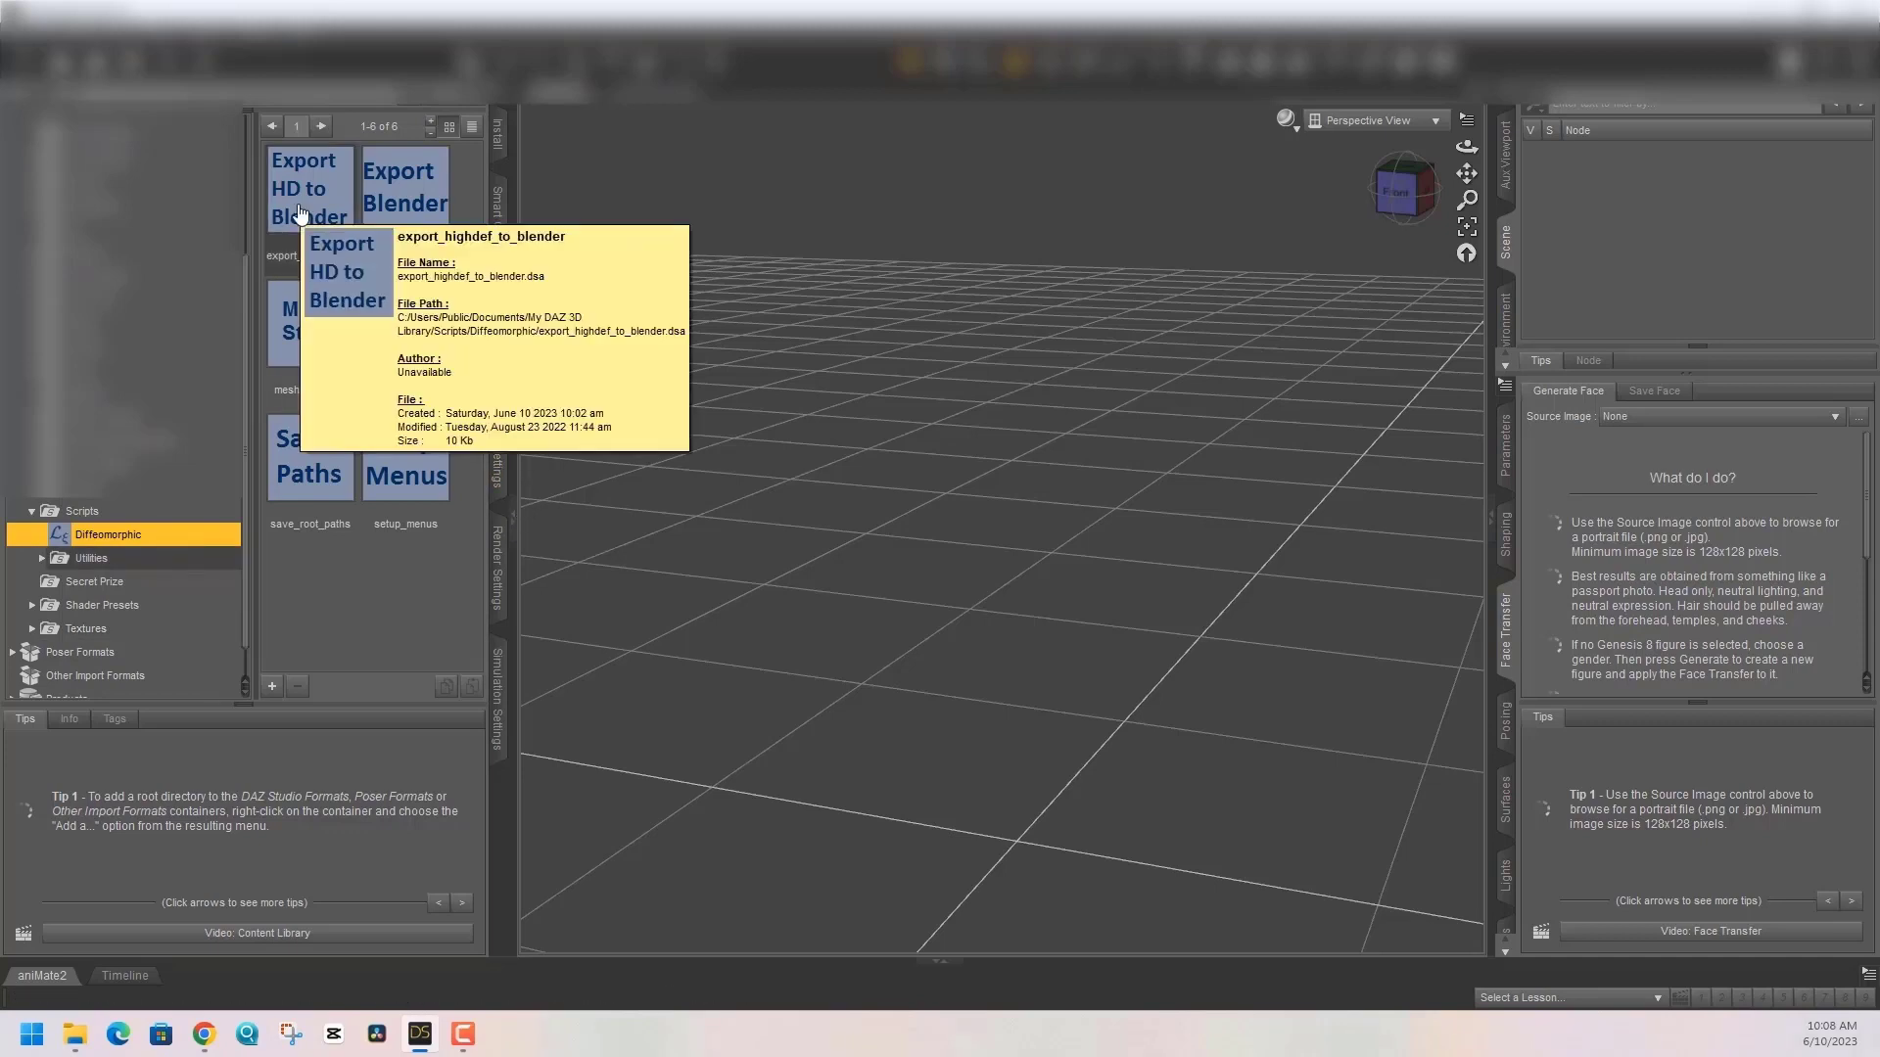
{"action": "double_click", "coordinate": [416, 476]}
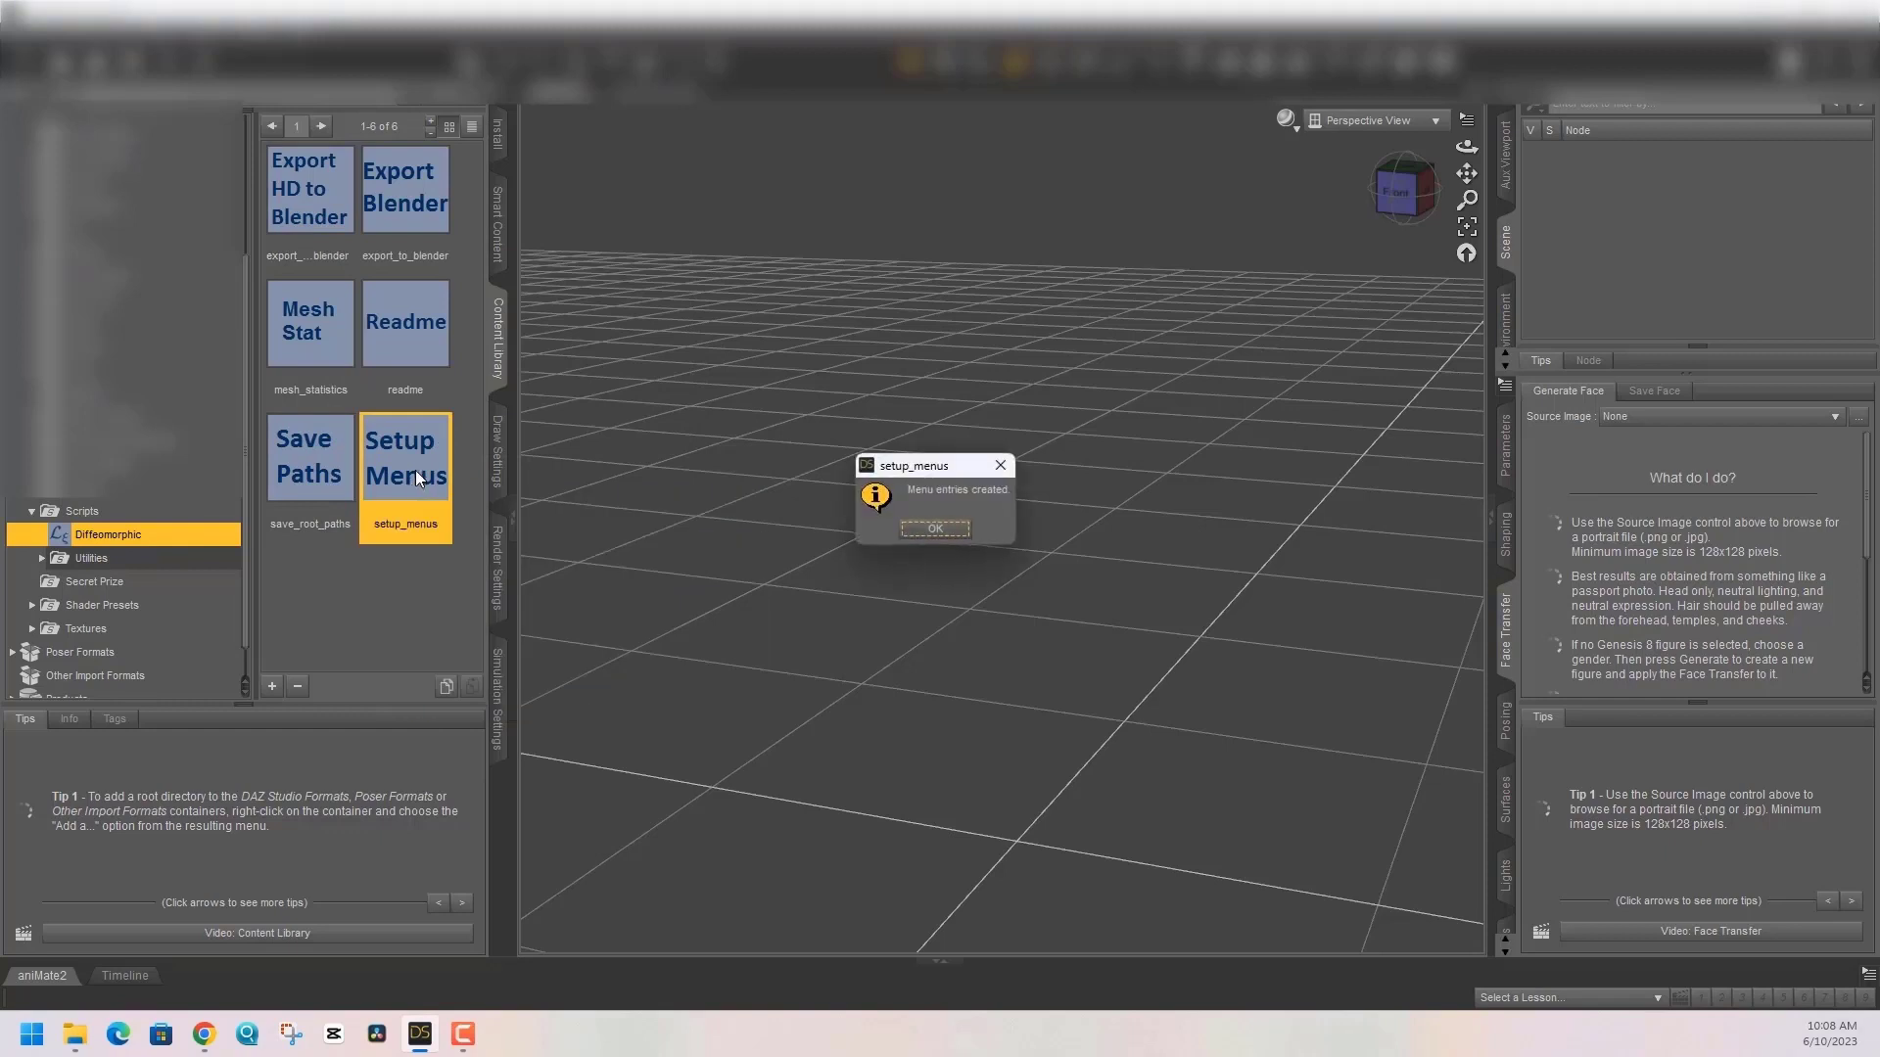
{"action": "left_click", "coordinate": [936, 530]}
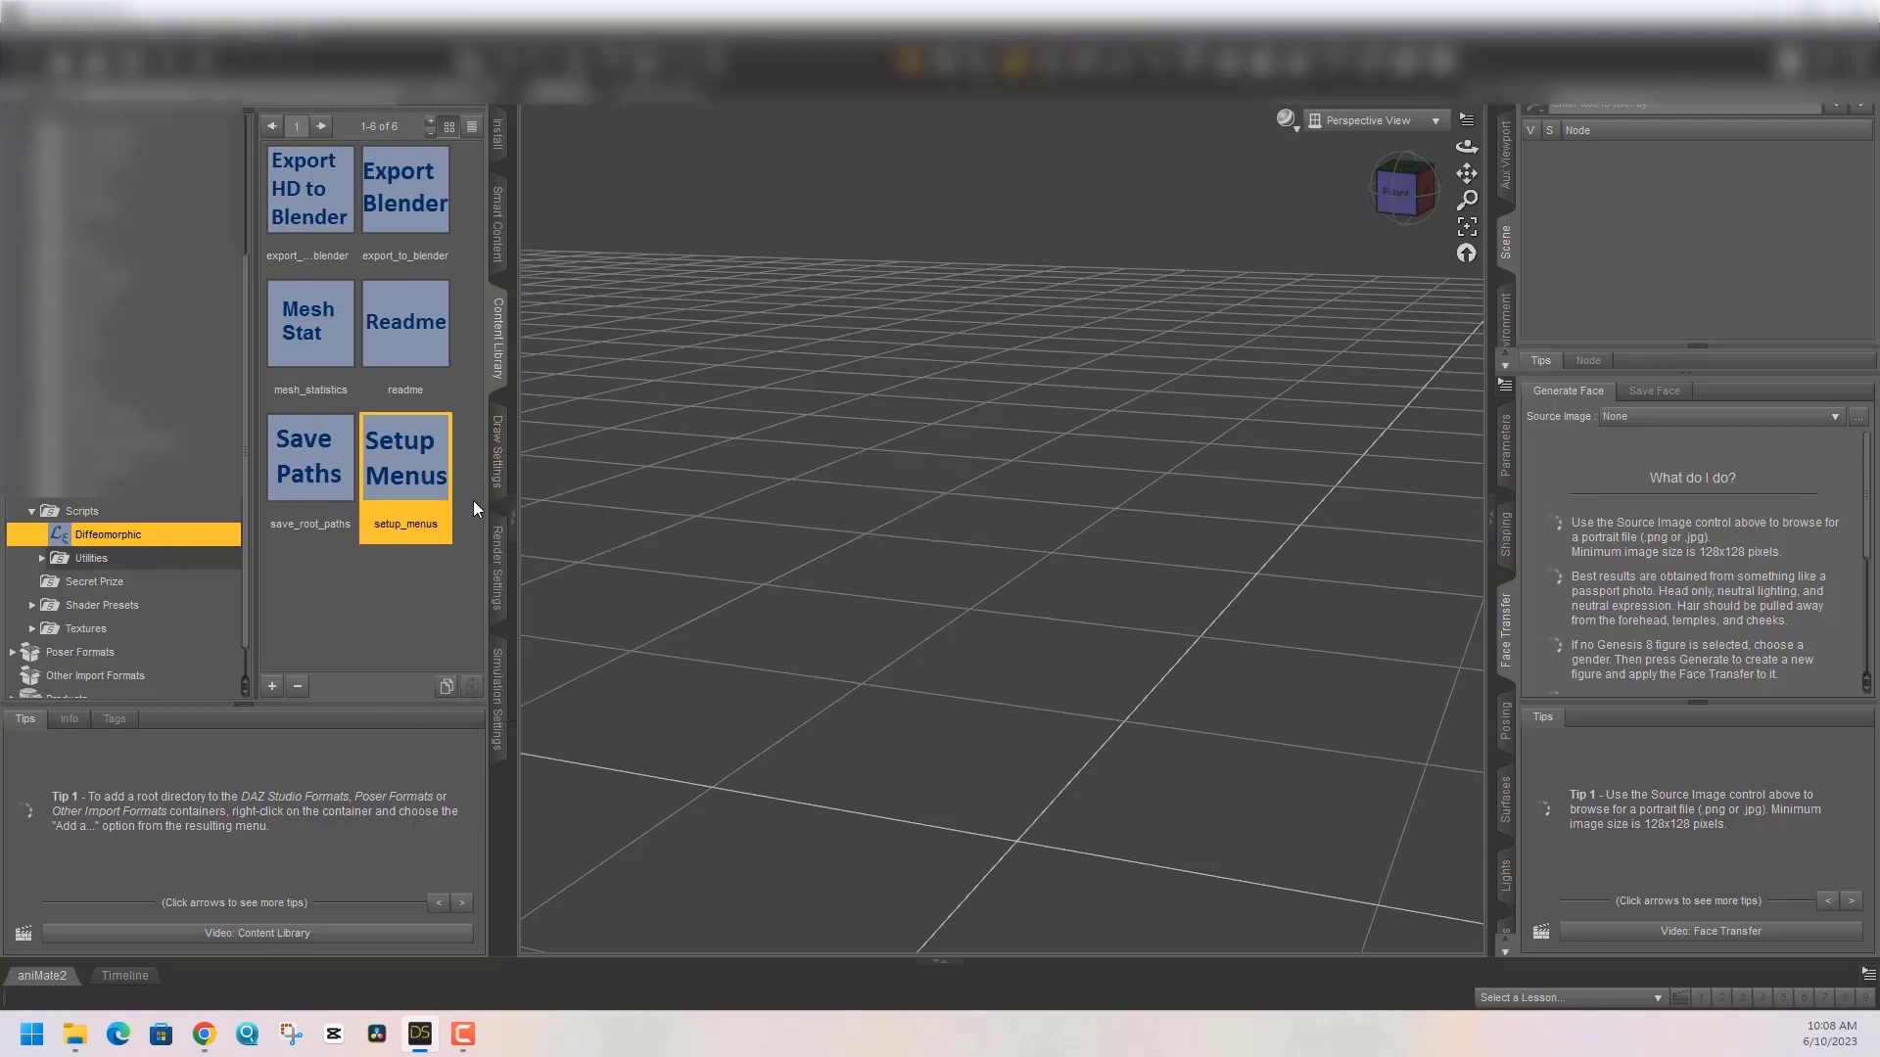
{"action": "left_click", "coordinate": [17, 26]}
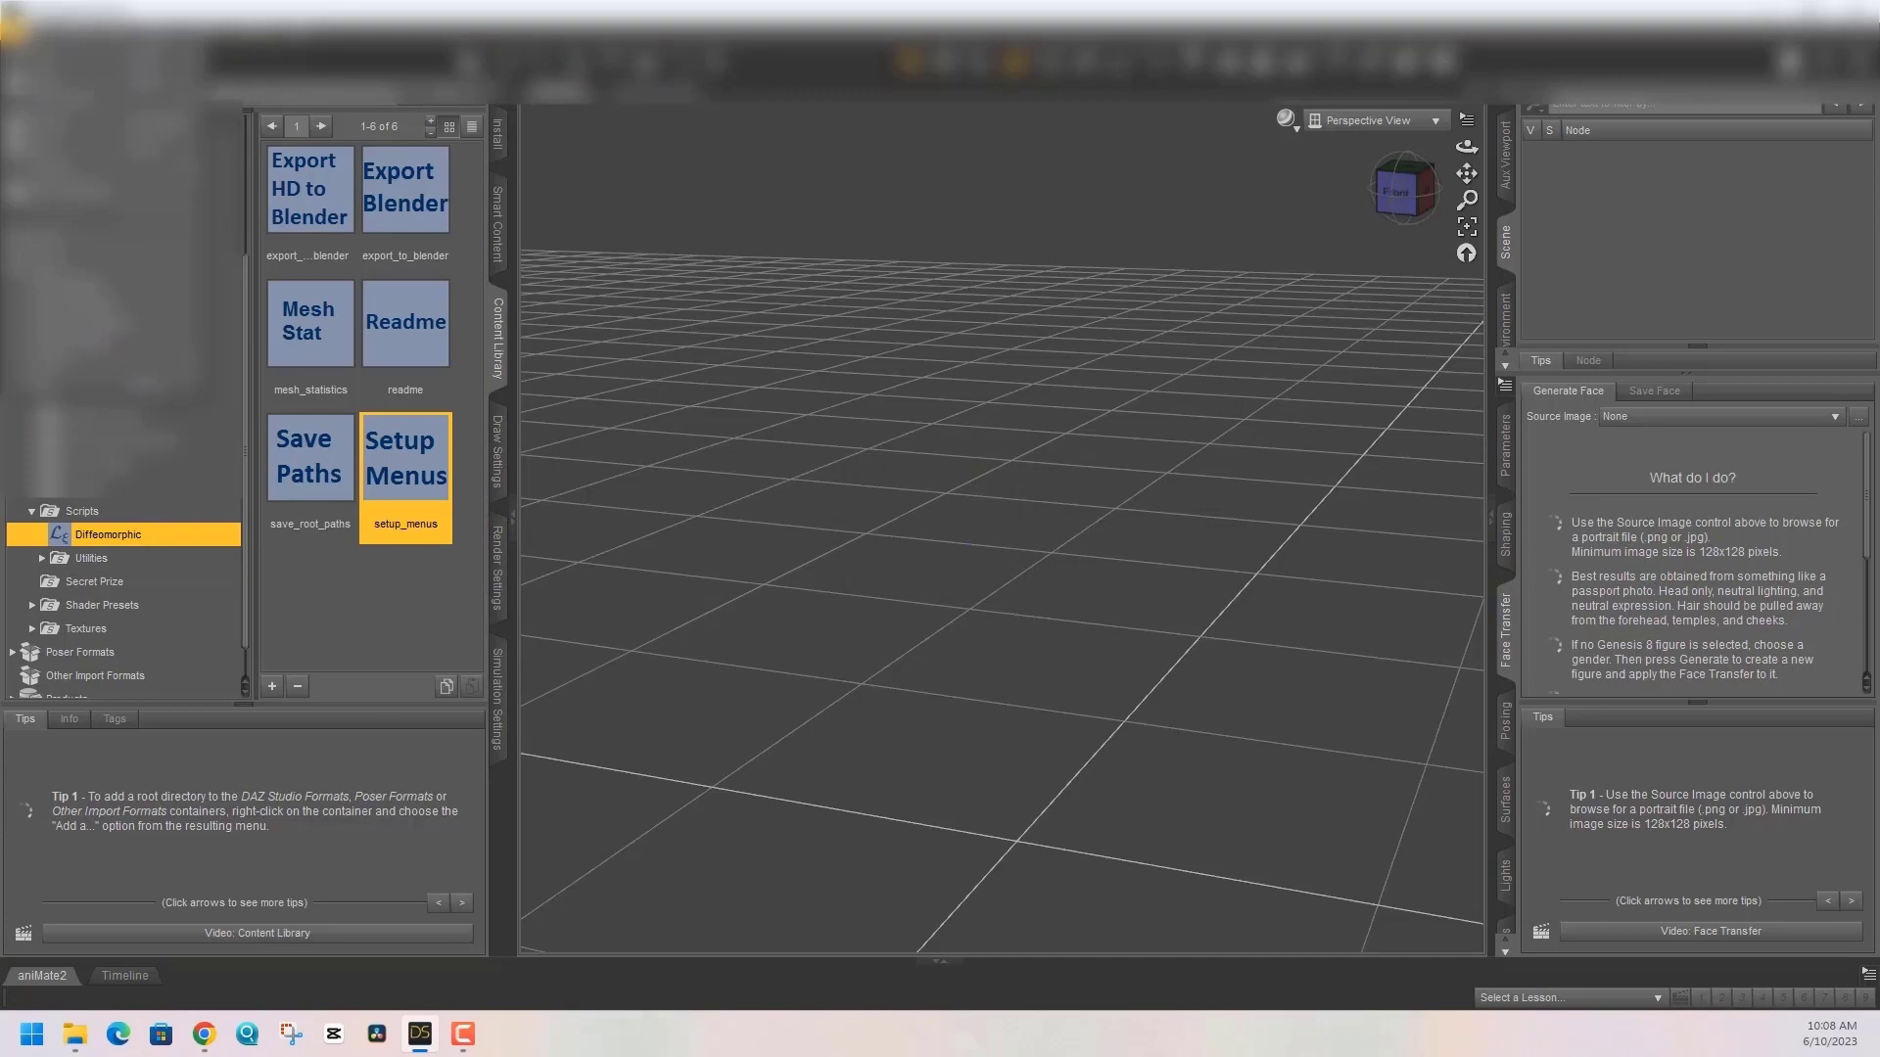
{"action": "left_click", "coordinate": [17, 27]}
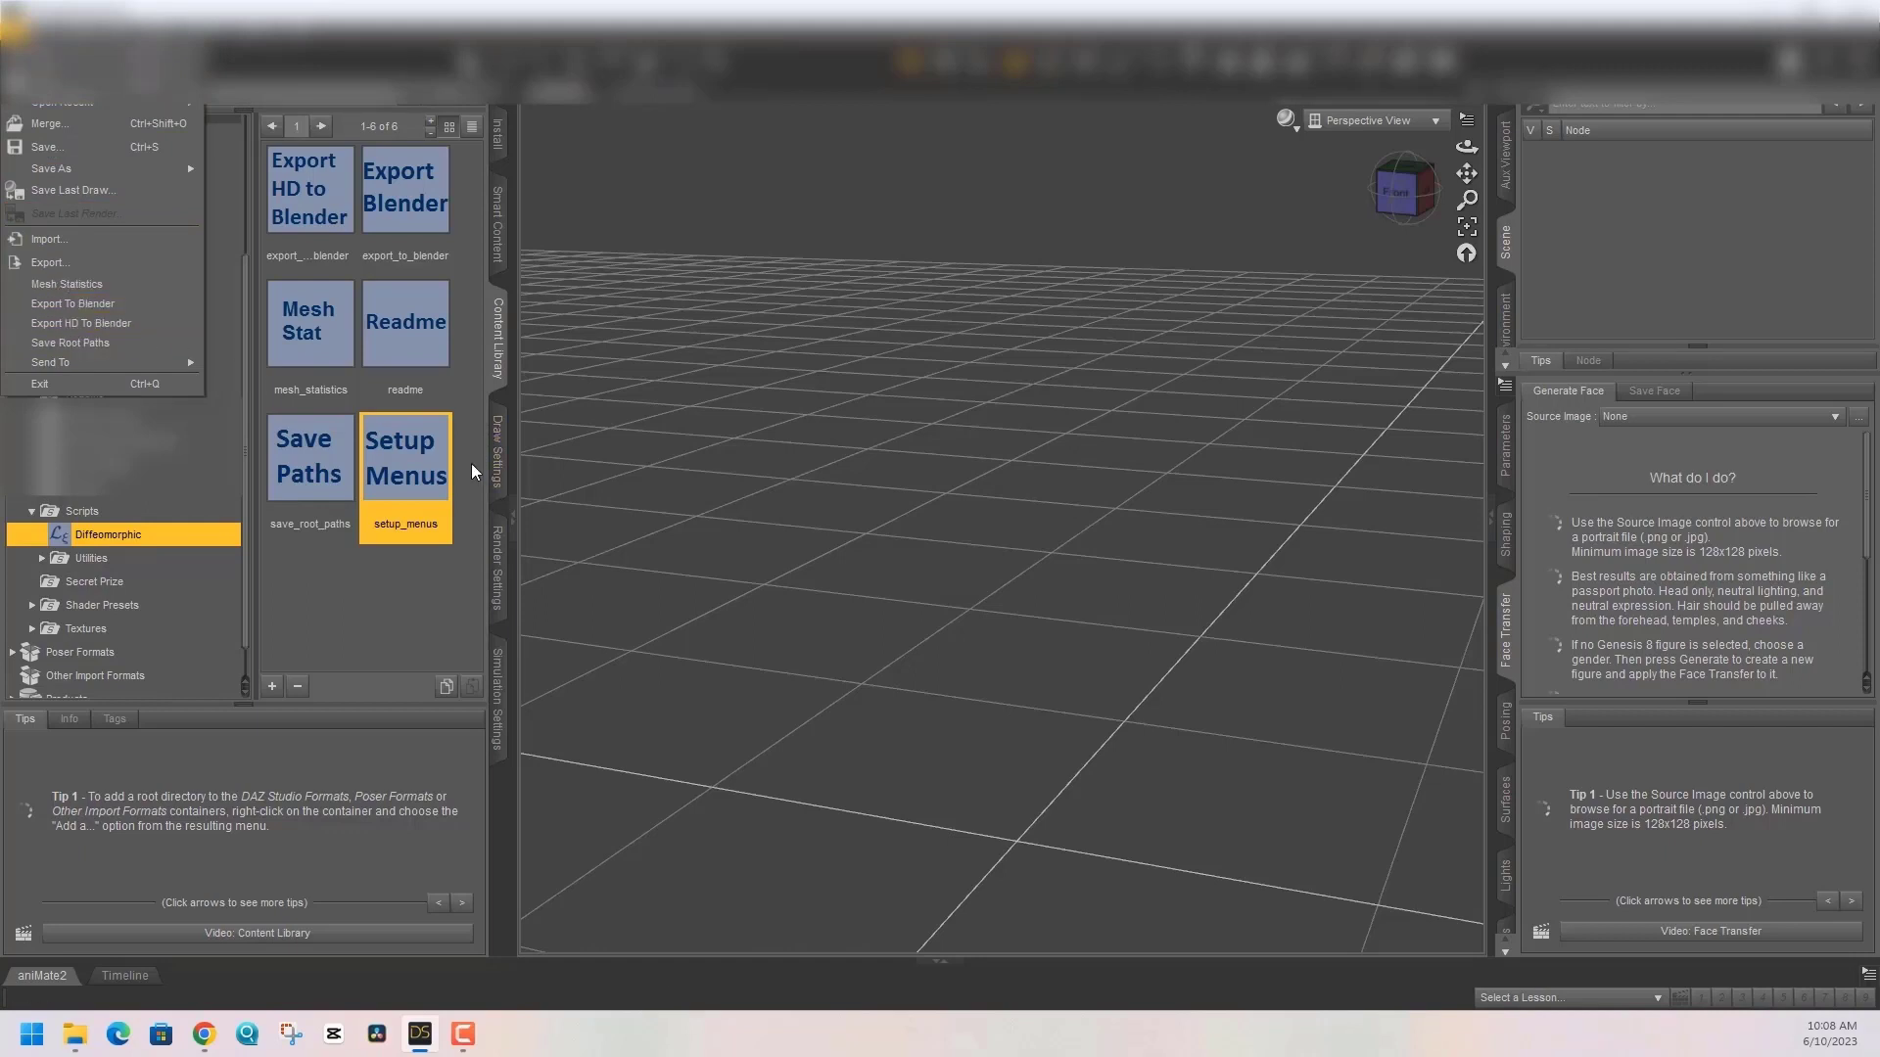
{"action": "left_click", "coordinate": [425, 617]}
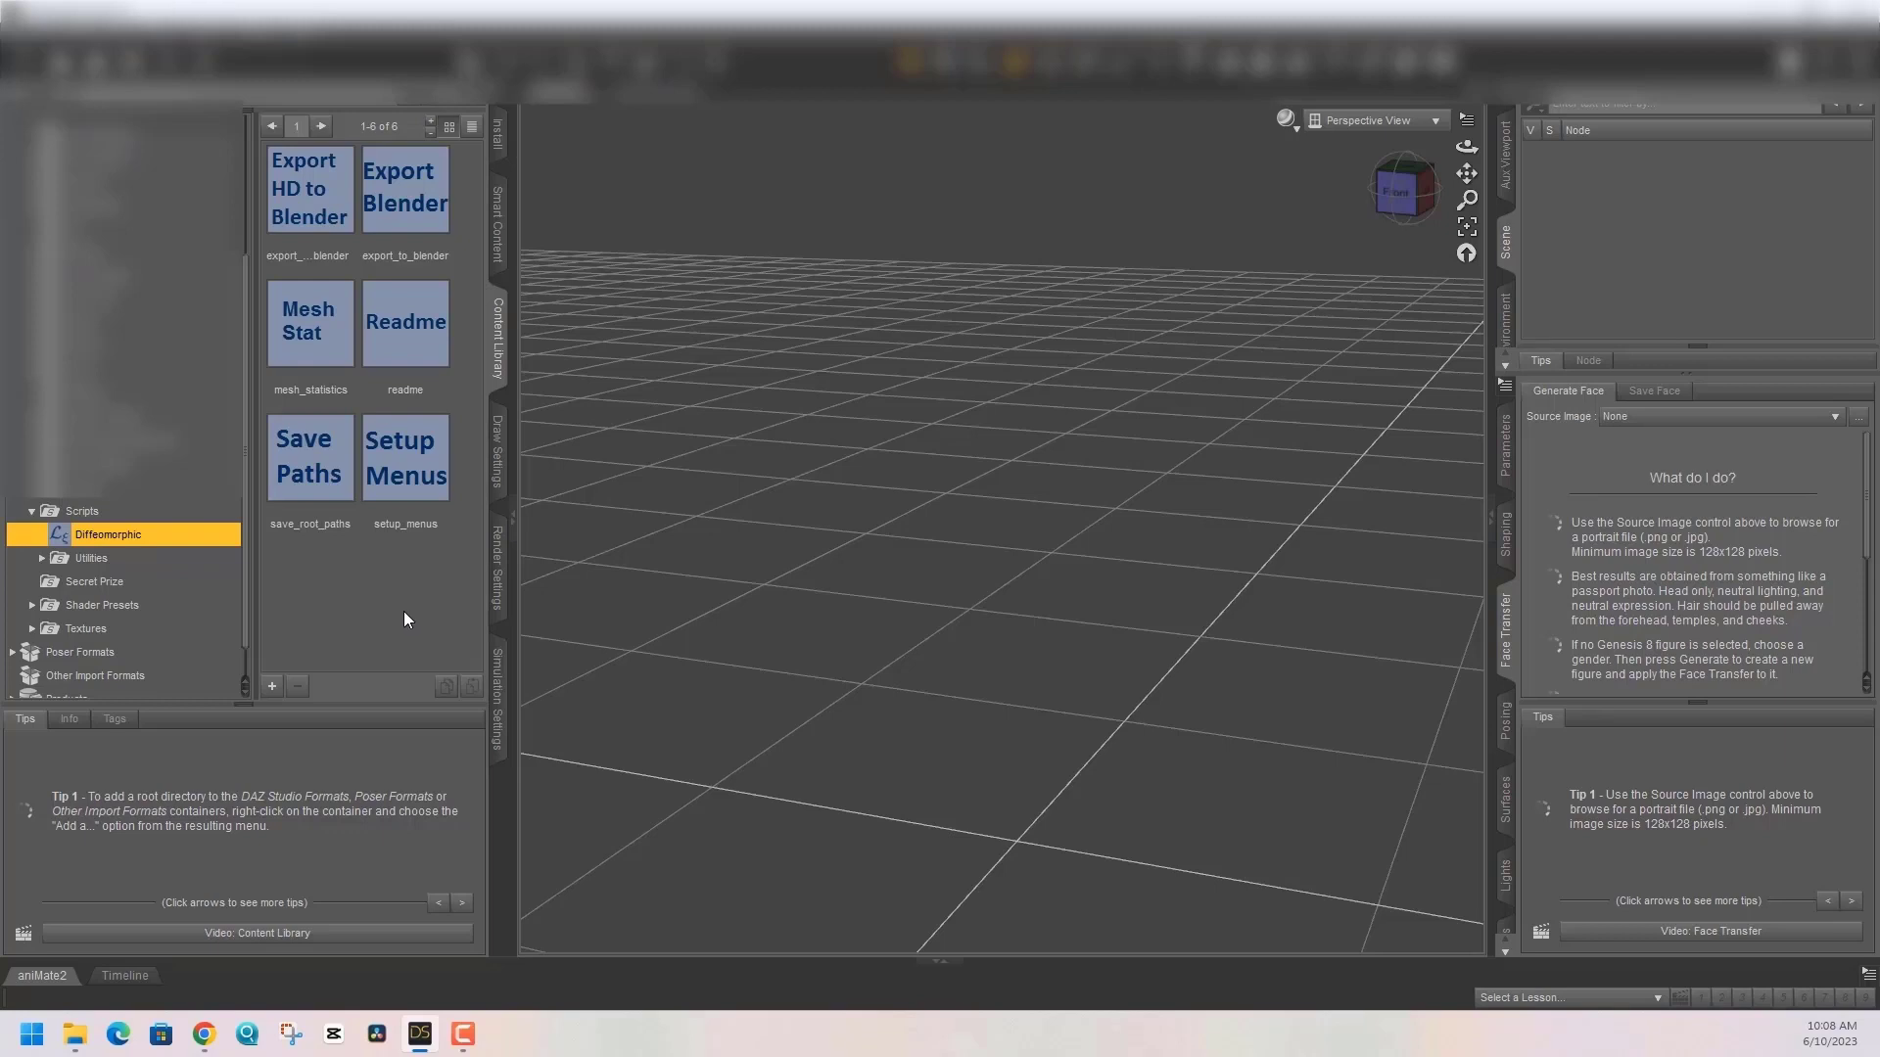
- Save the root paths with save_root_paths and load a Genesis 3 Male figure into the scene
{"action": "double_click", "coordinate": [329, 478]}
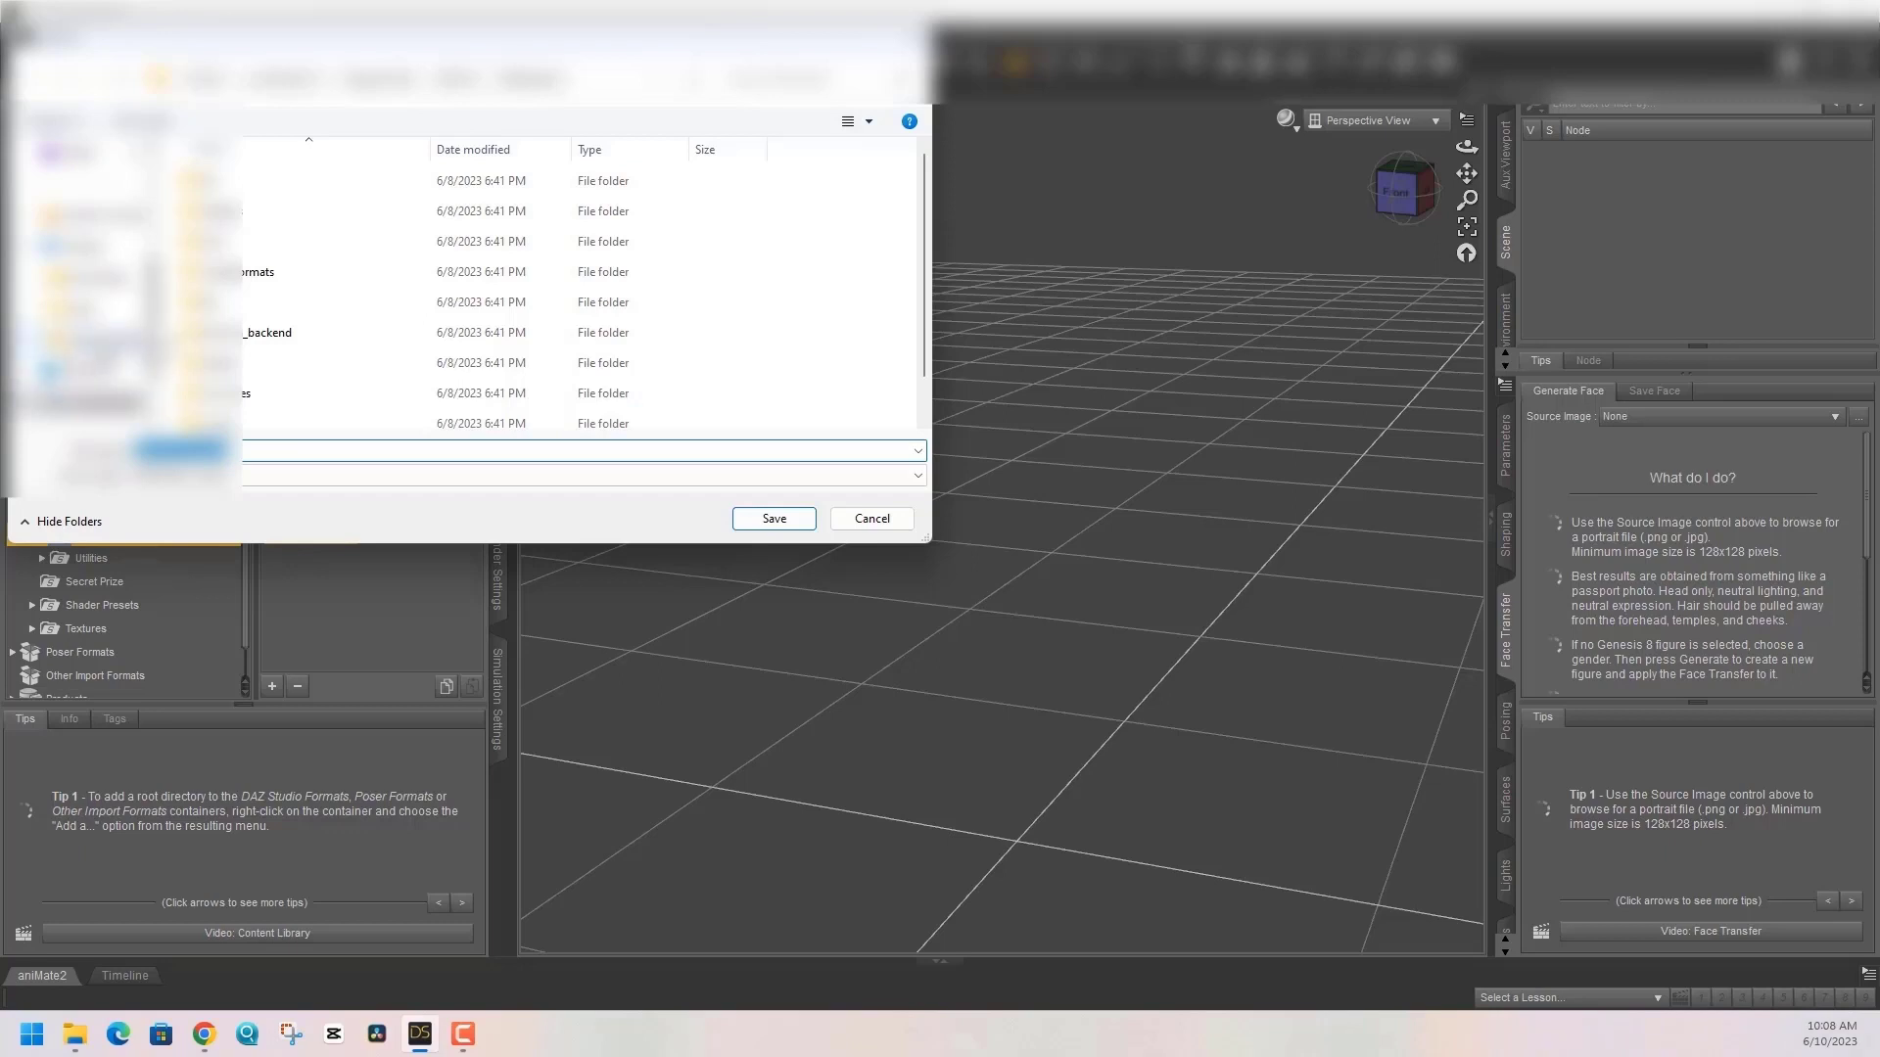
{"action": "scroll", "coordinate": [78, 342], "scroll_direction": "down", "scroll_amount": 1}
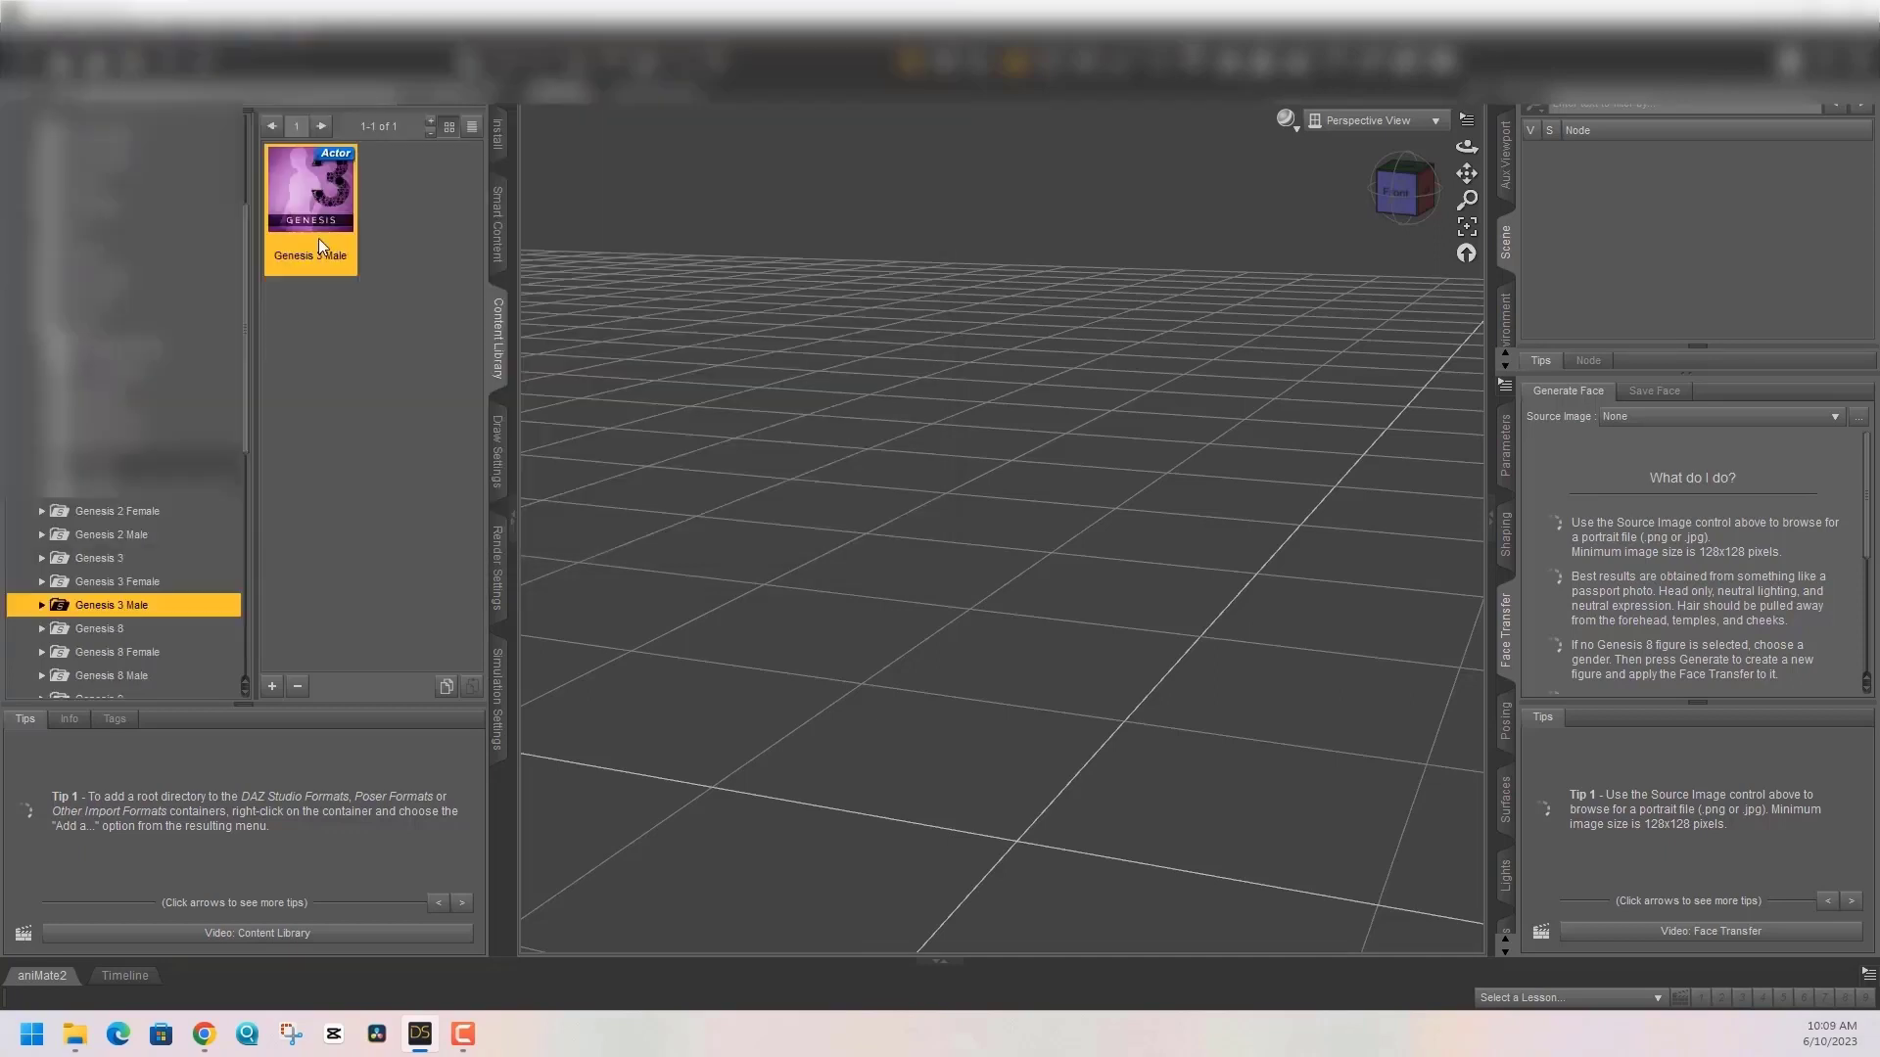
{"action": "double_click", "coordinate": [311, 210]}
{"action": "scroll", "coordinate": [123, 421], "scroll_direction": "down", "scroll_amount": 2}
- Dress the Genesis 3 Male in Basic Wear Briefs and the Basic Wear 1 tank top and shorts
{"action": "left_click", "coordinate": [117, 585]}
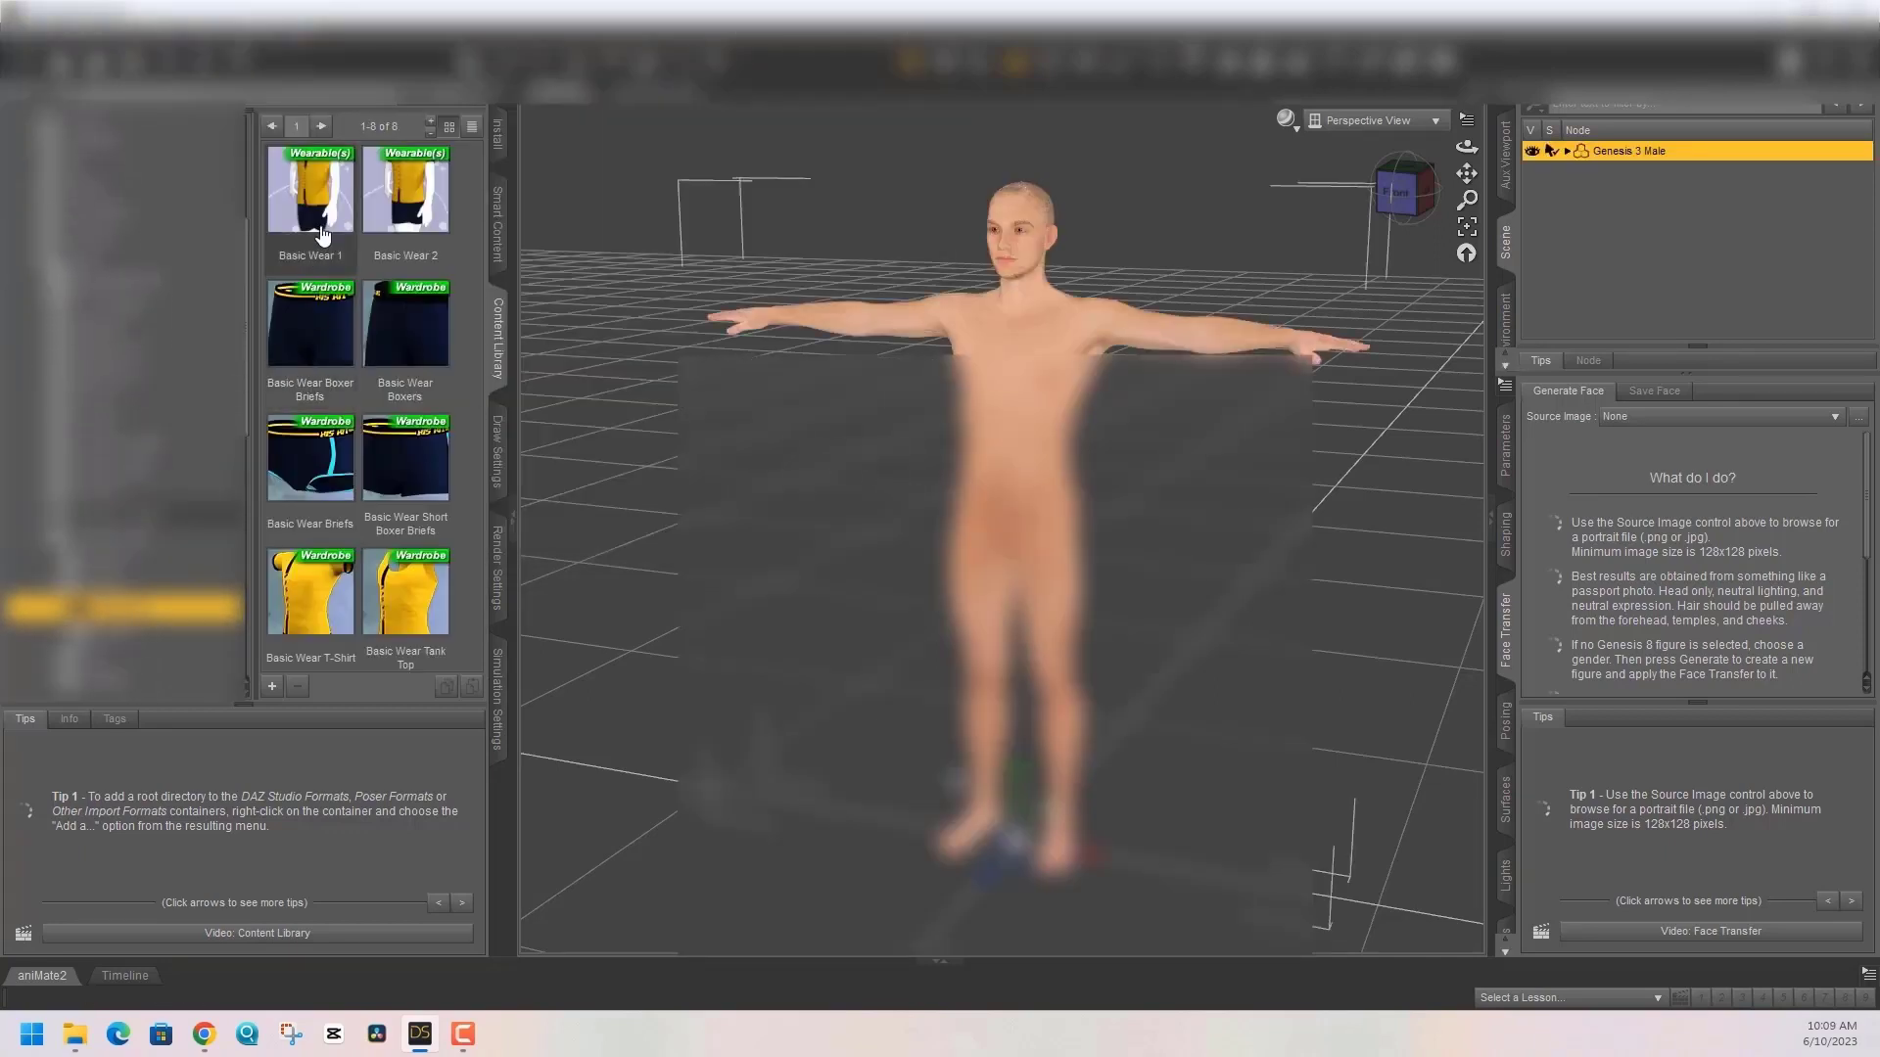
{"action": "left_click", "coordinate": [58, 631]}
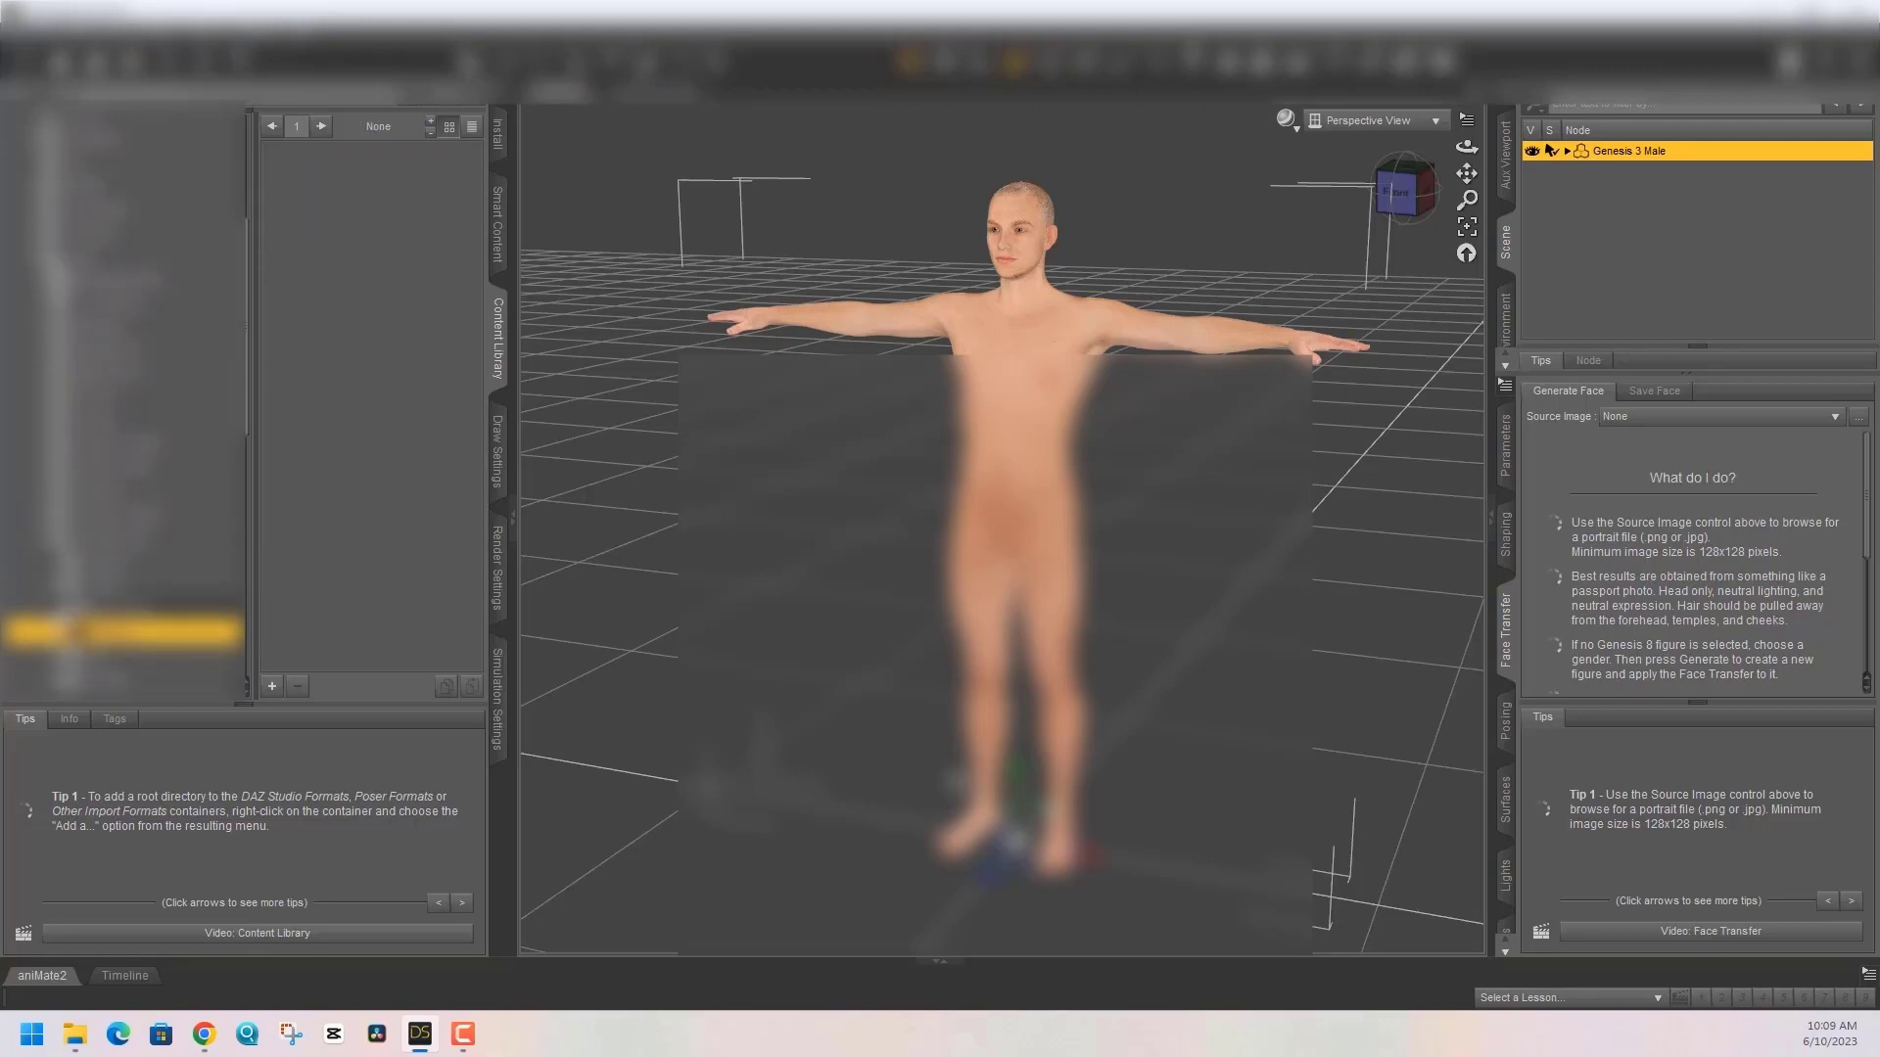
{"action": "left_click", "coordinate": [107, 607]}
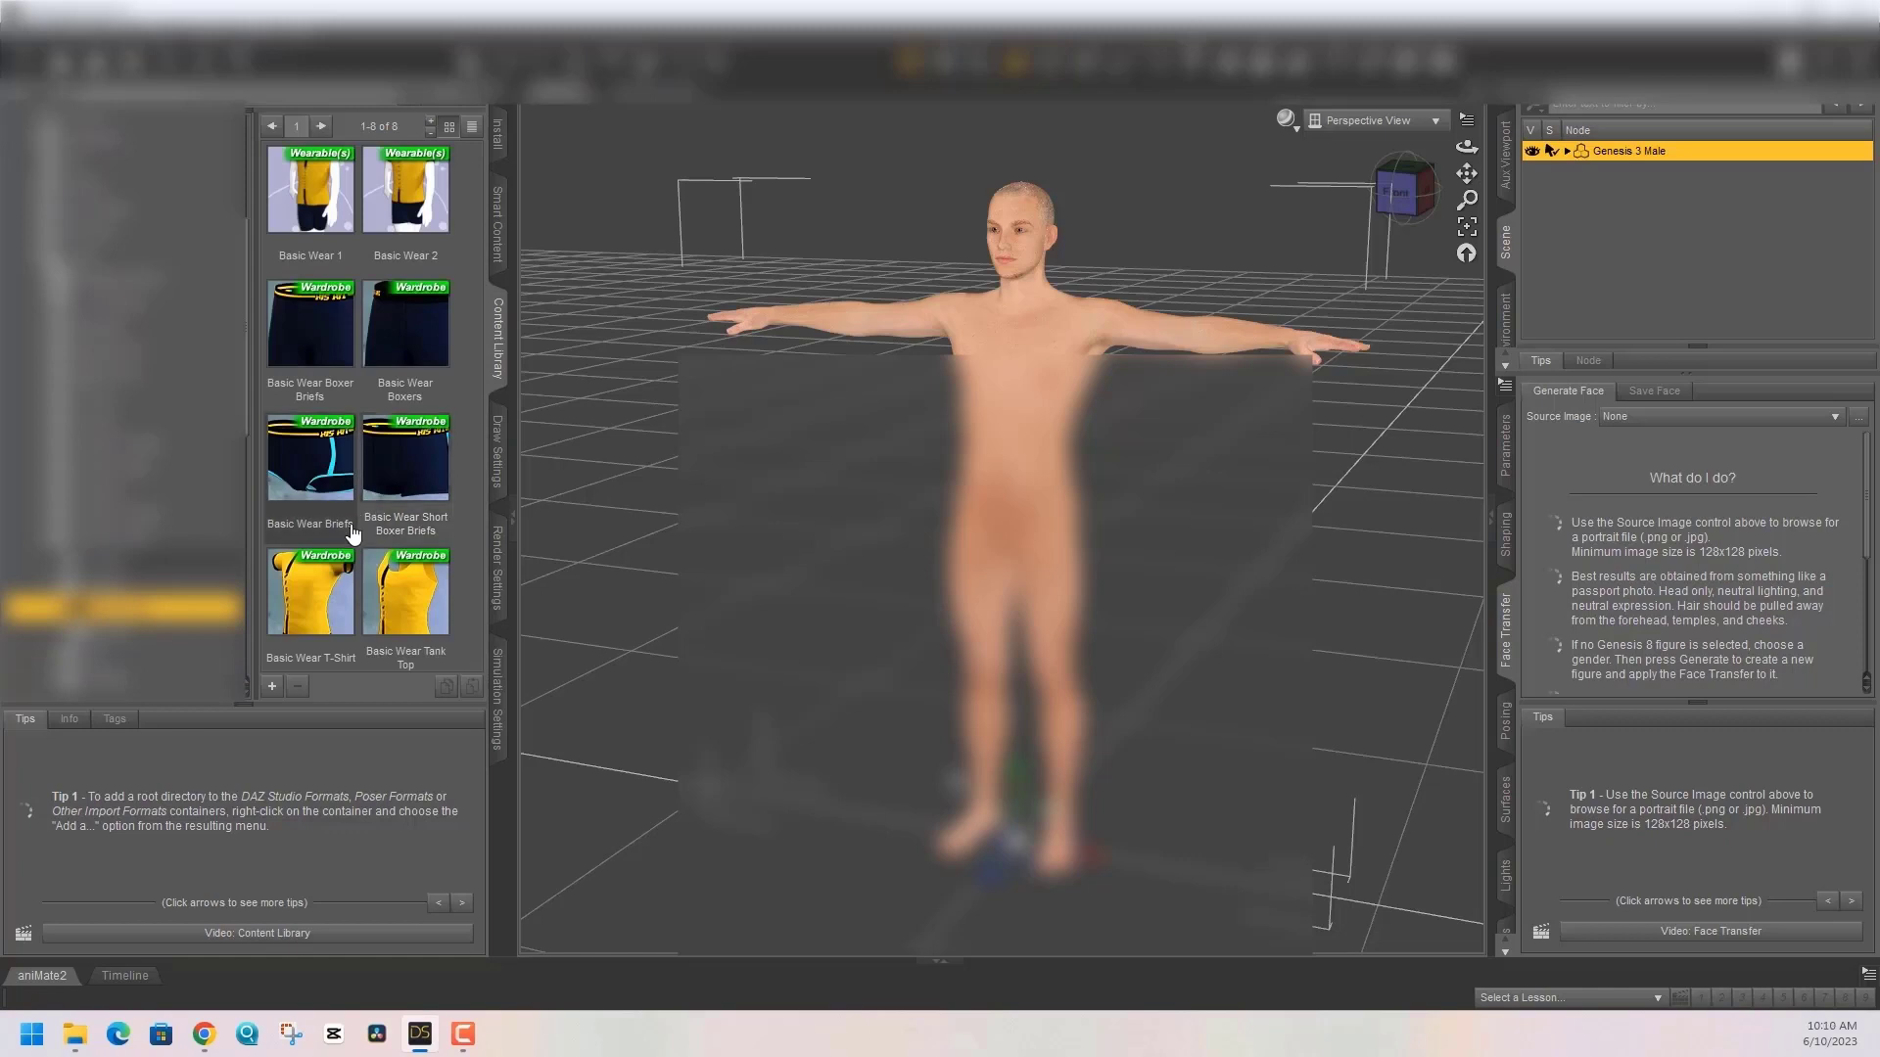
{"action": "double_click", "coordinate": [333, 456]}
{"action": "left_click", "coordinate": [333, 207]}
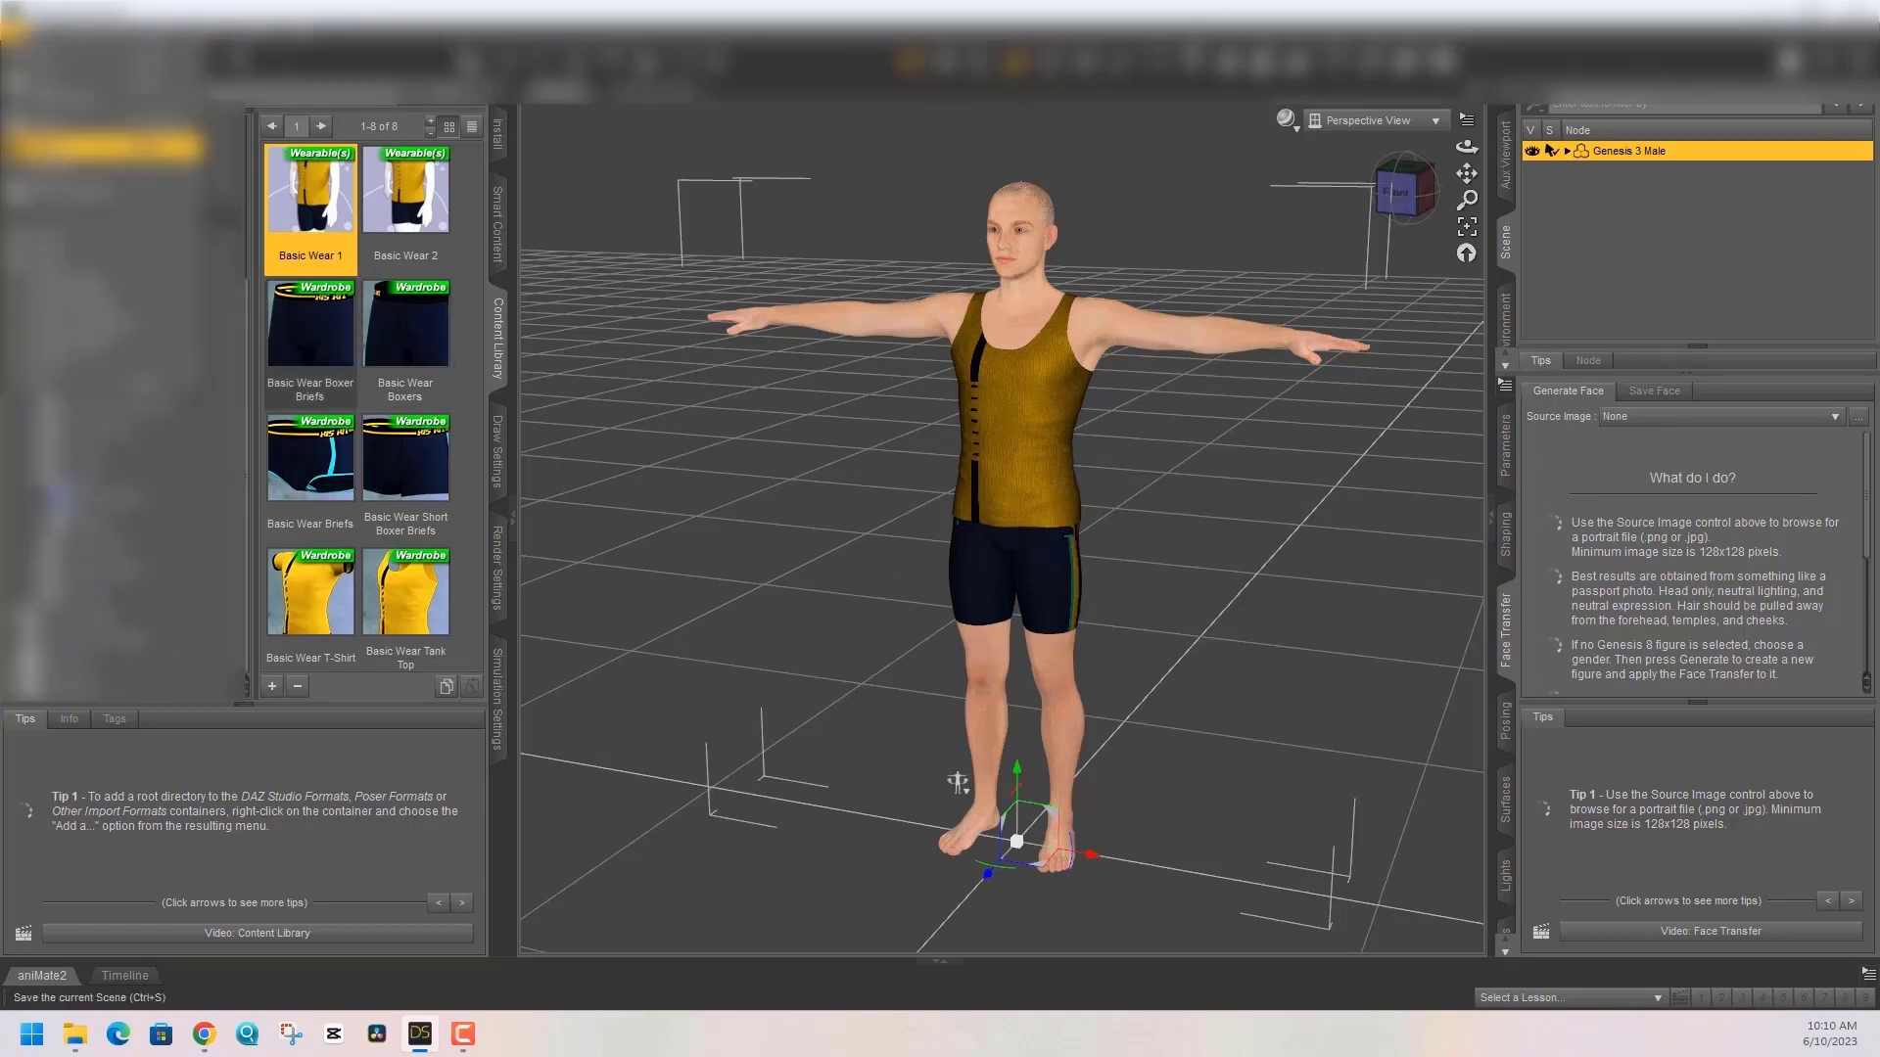
- Save the dressed figure as a scene file with File > Save As > Scene, accepting default options
{"action": "mouse_move", "coordinate": [98, 169]}
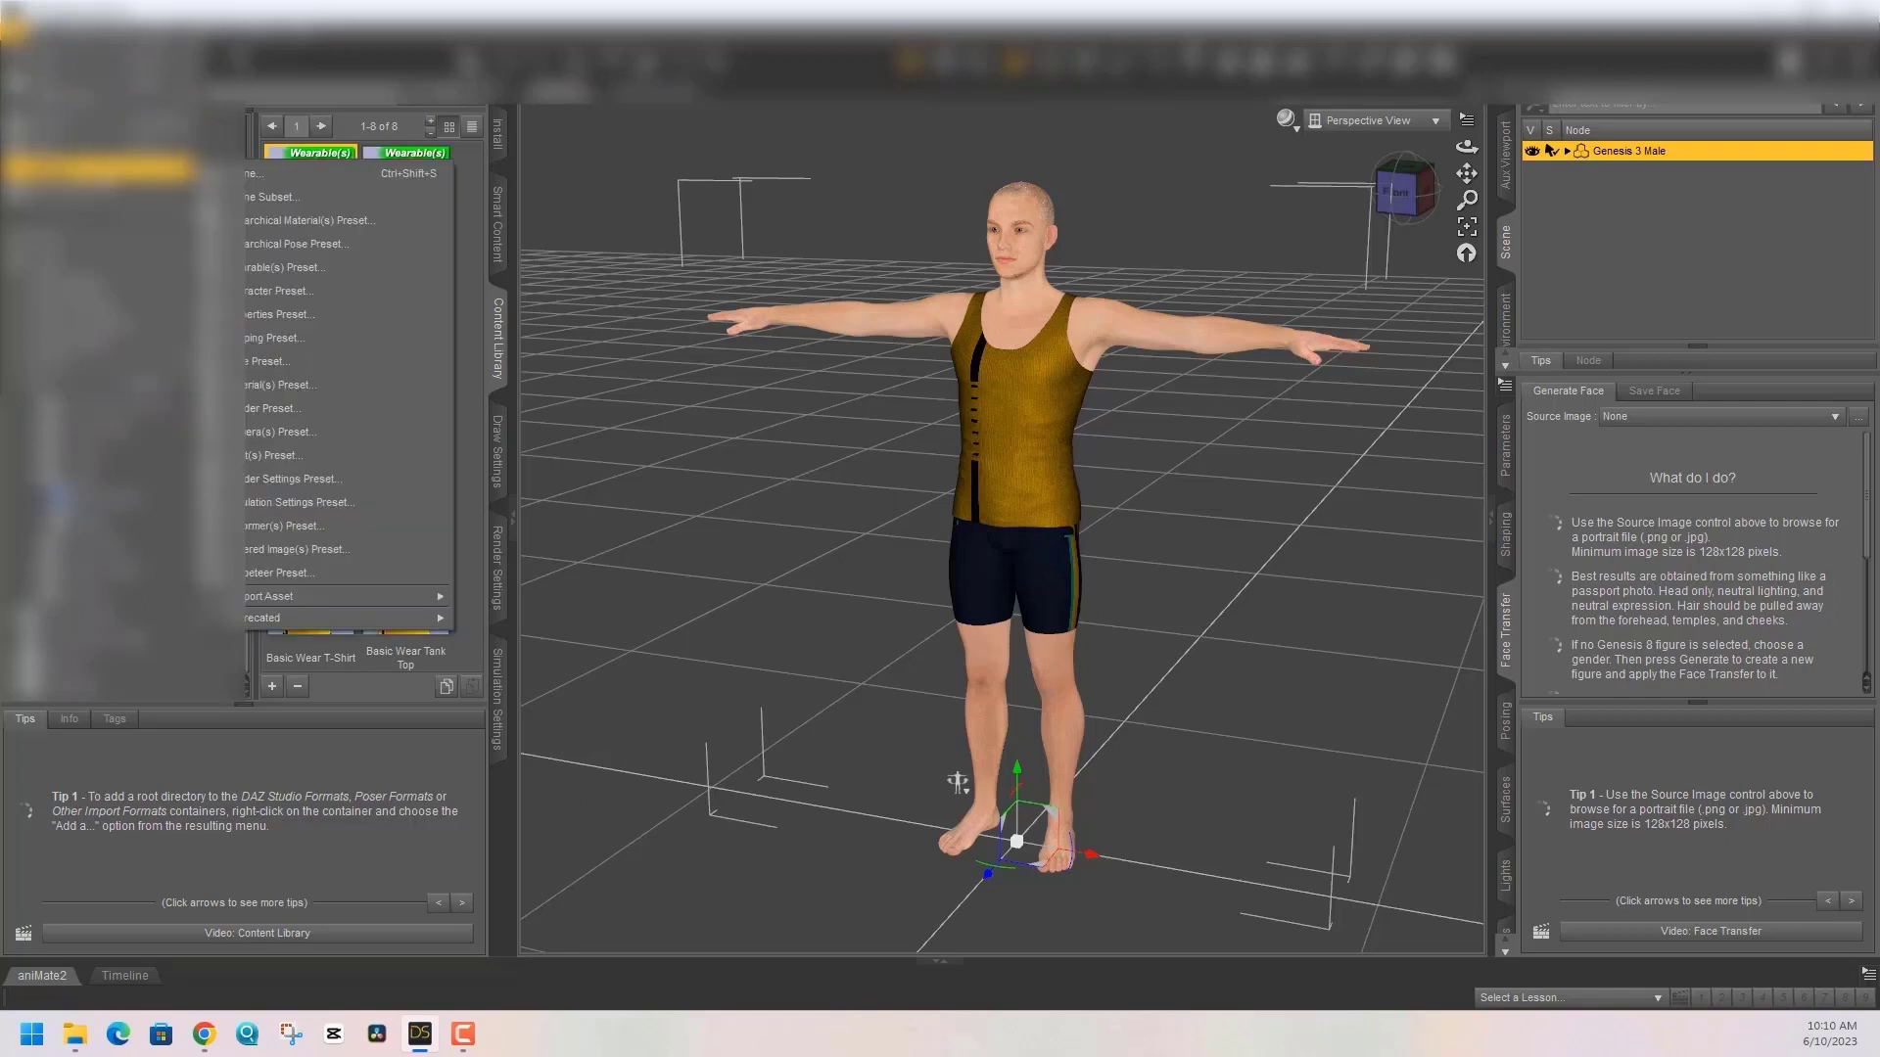
{"action": "left_click", "coordinate": [256, 173]}
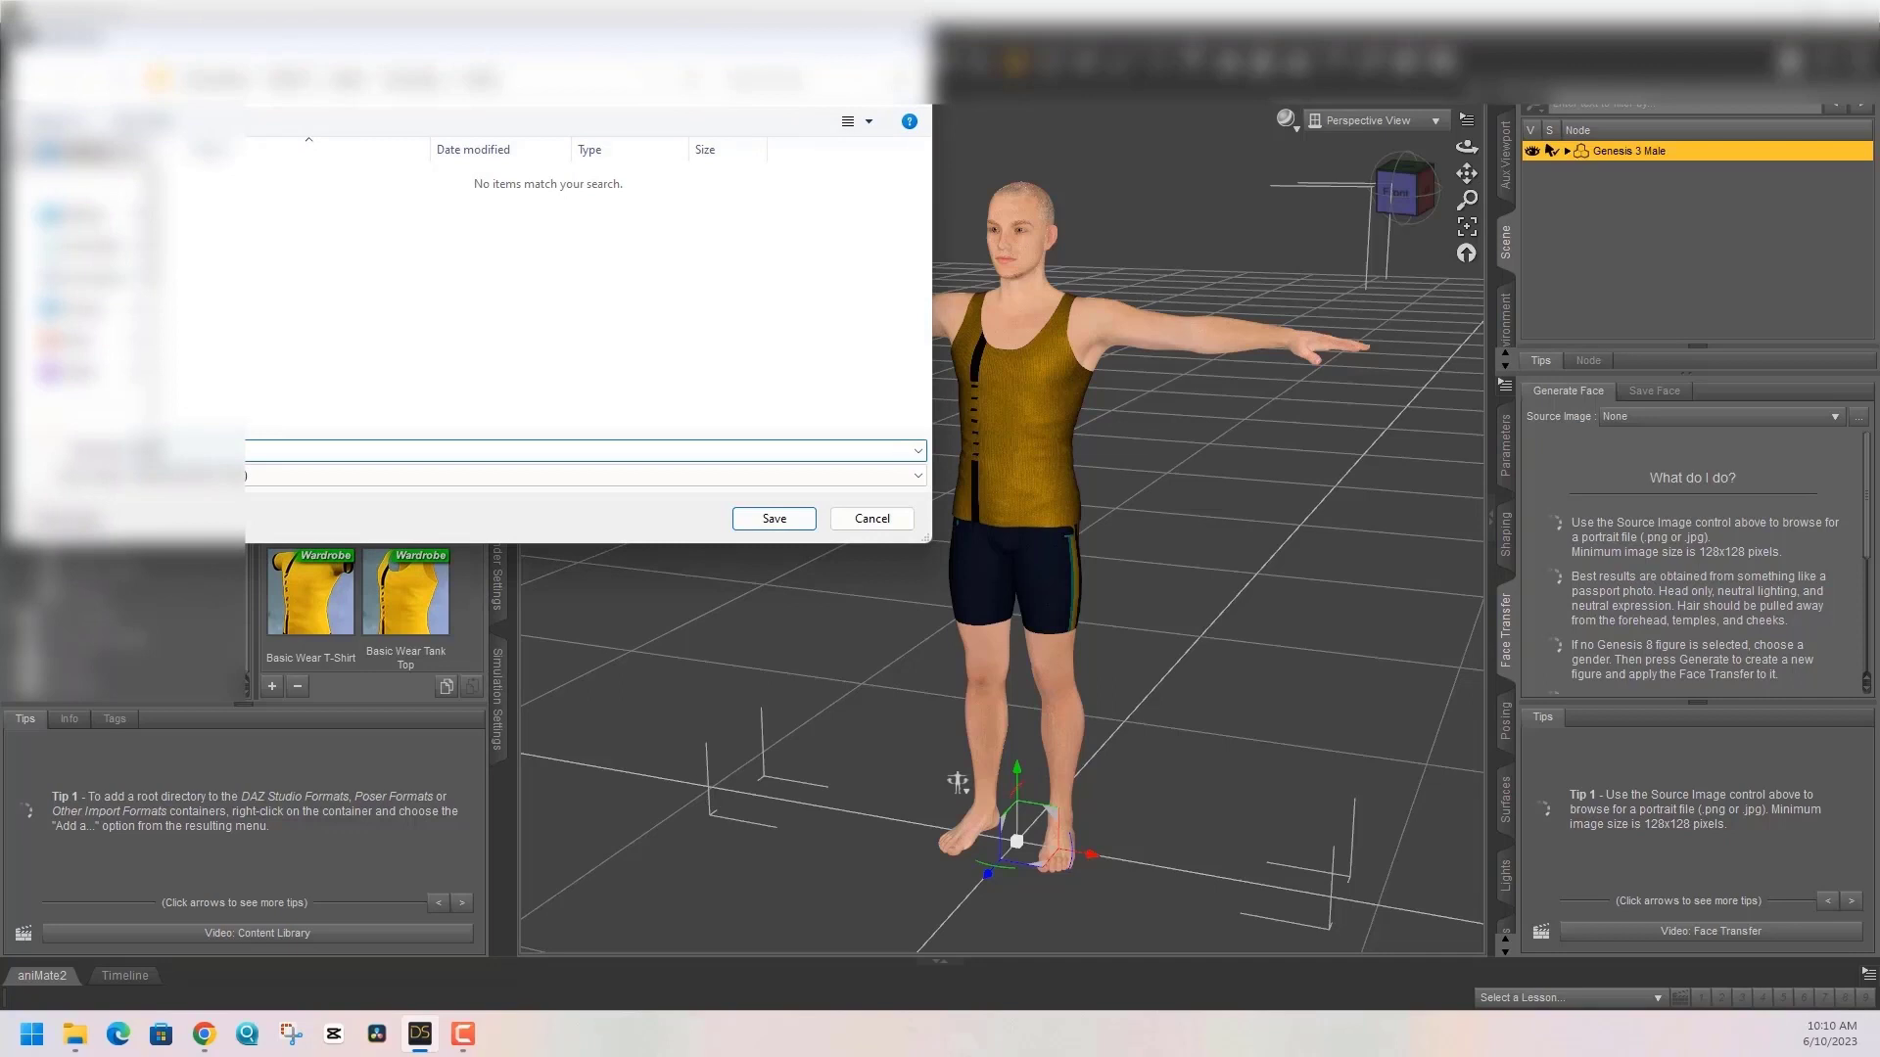
{"action": "key", "text": "Return"}
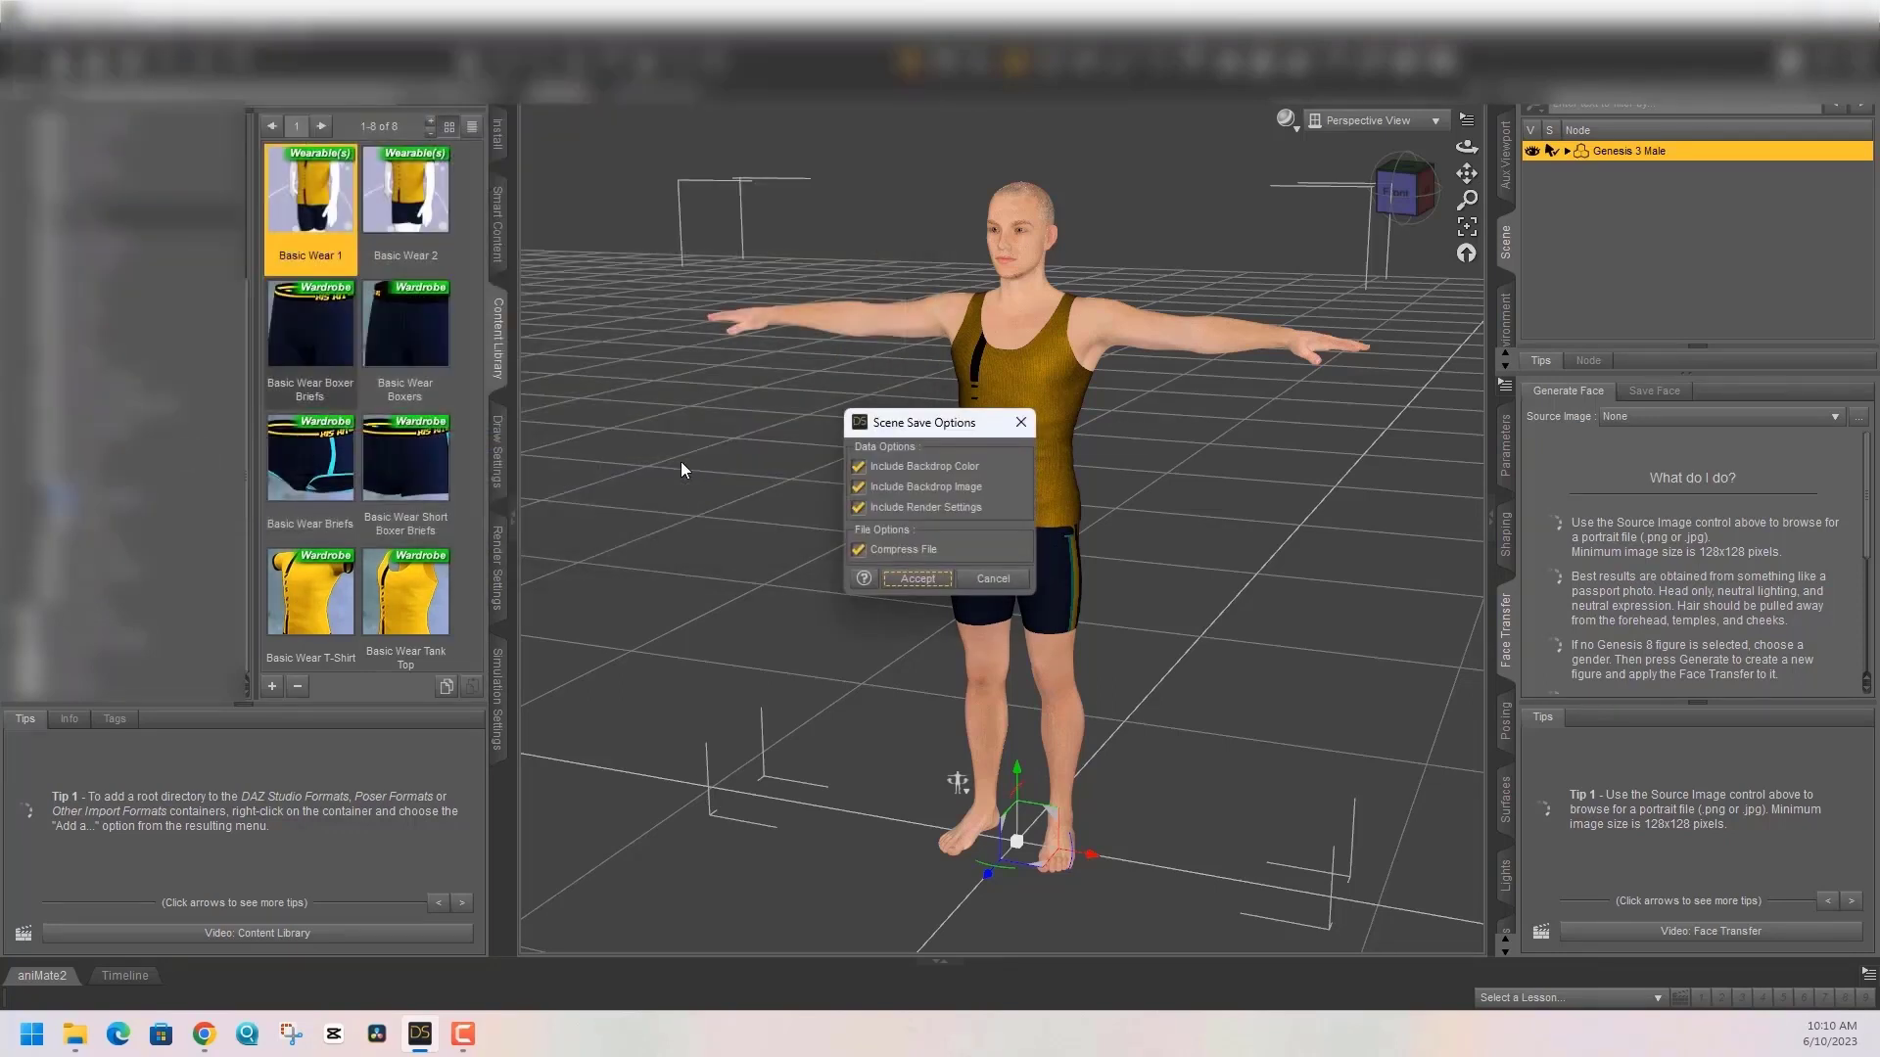
{"action": "left_click", "coordinate": [911, 580]}
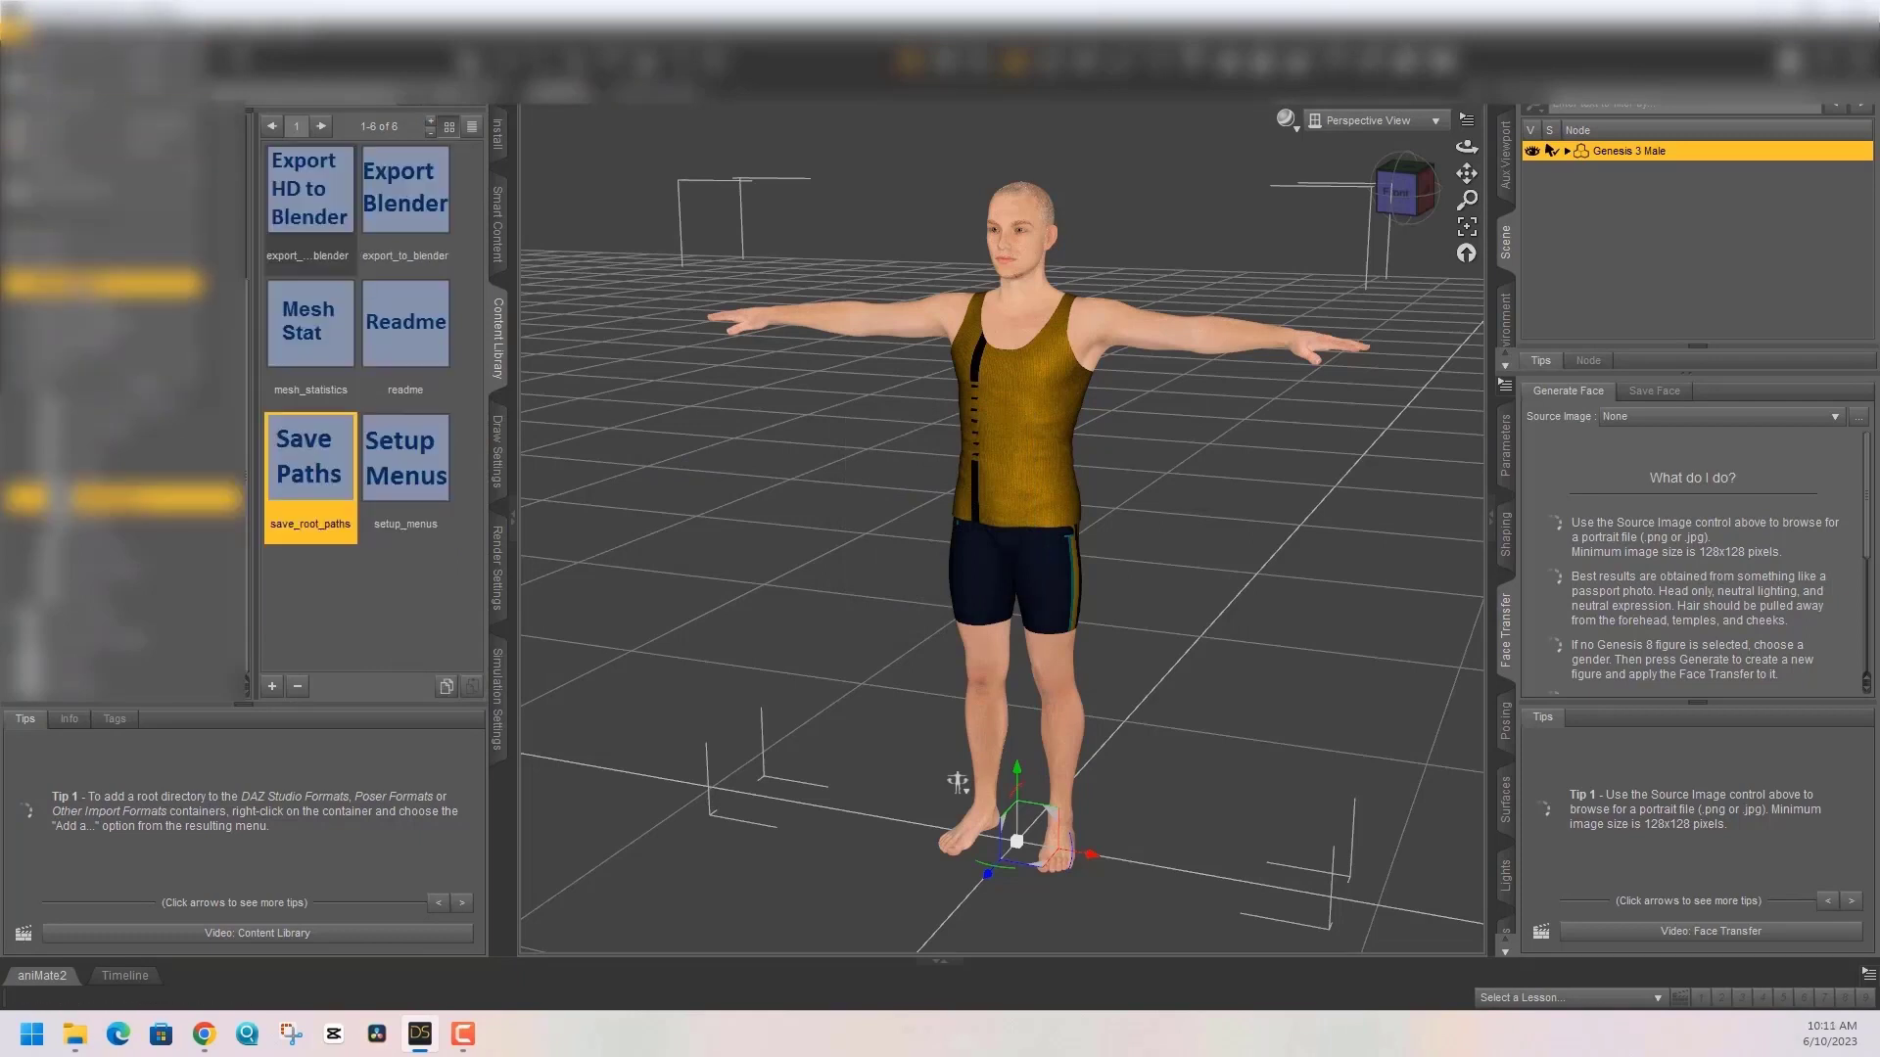
- Export the clothed figure with Export To Blender beside the Test scene file, then dismiss the confirmation
{"action": "left_click", "coordinate": [20, 29]}
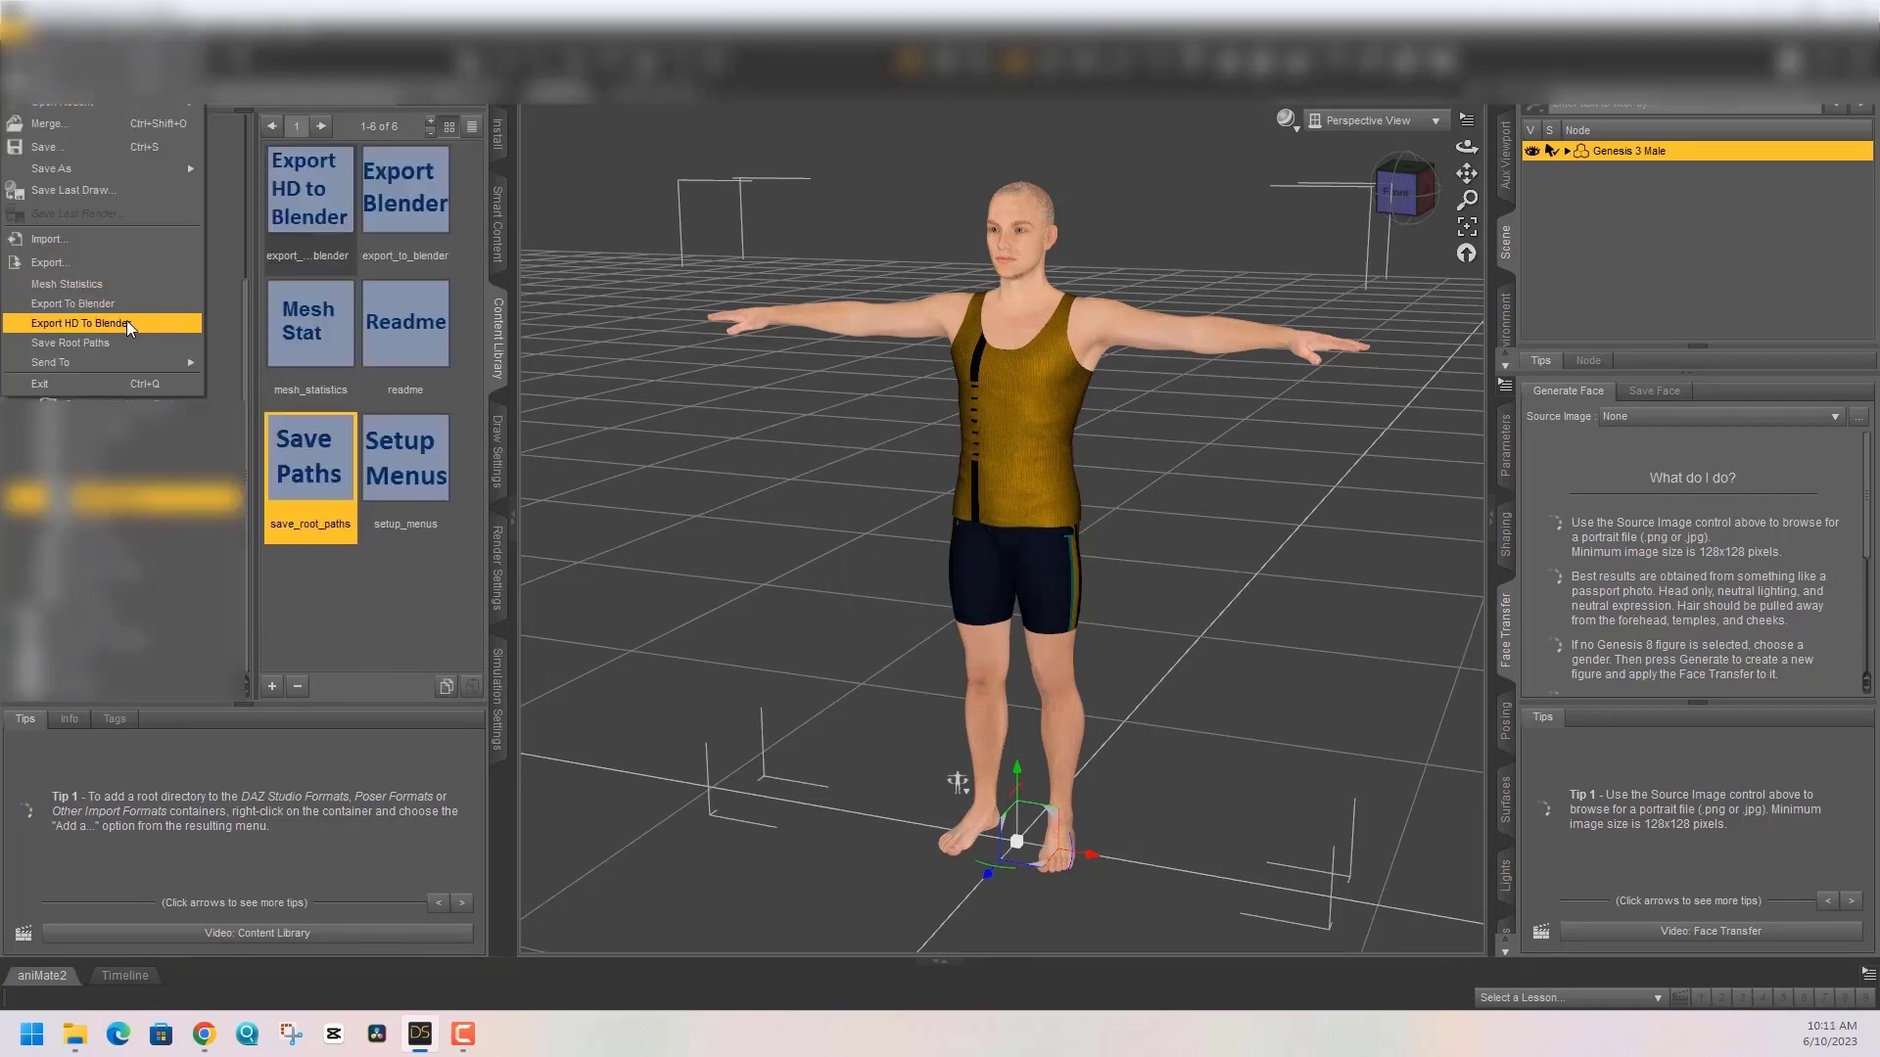
{"action": "left_click", "coordinate": [133, 303]}
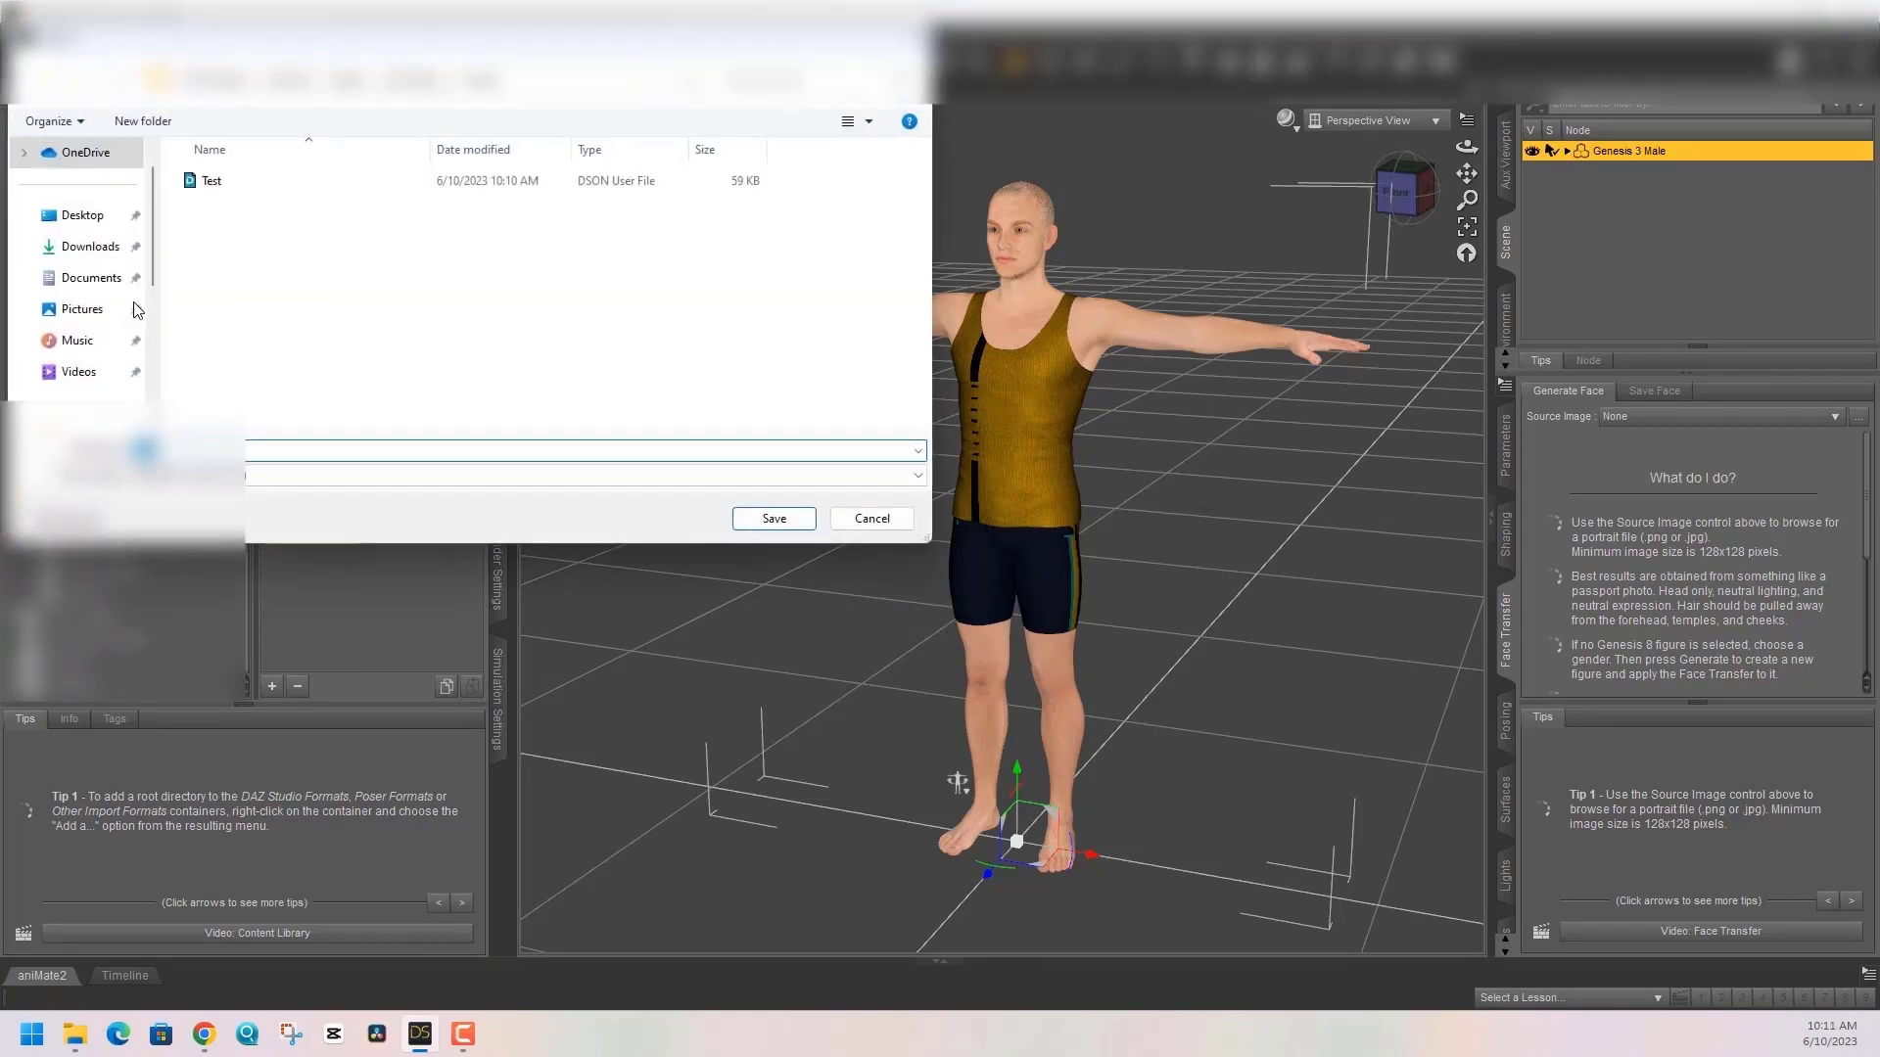
{"action": "left_click", "coordinate": [773, 519]}
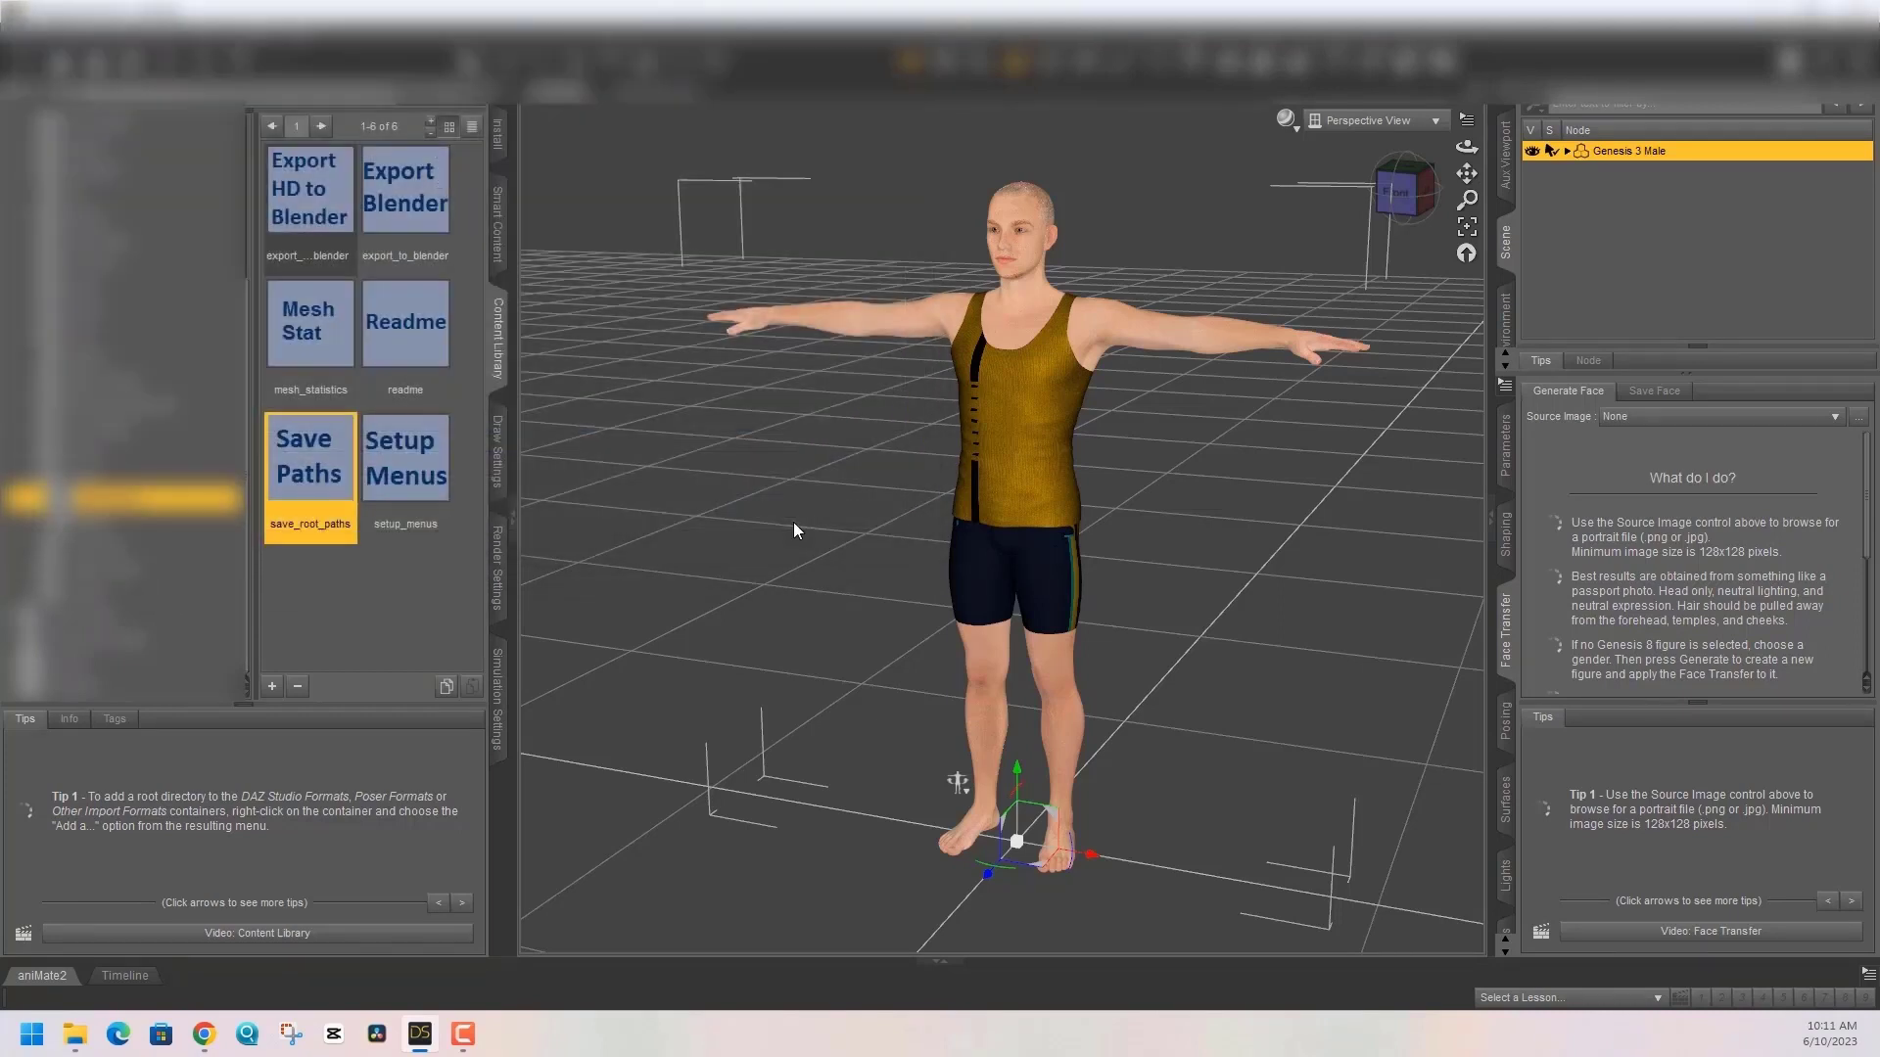
{"action": "left_click", "coordinate": [935, 531]}
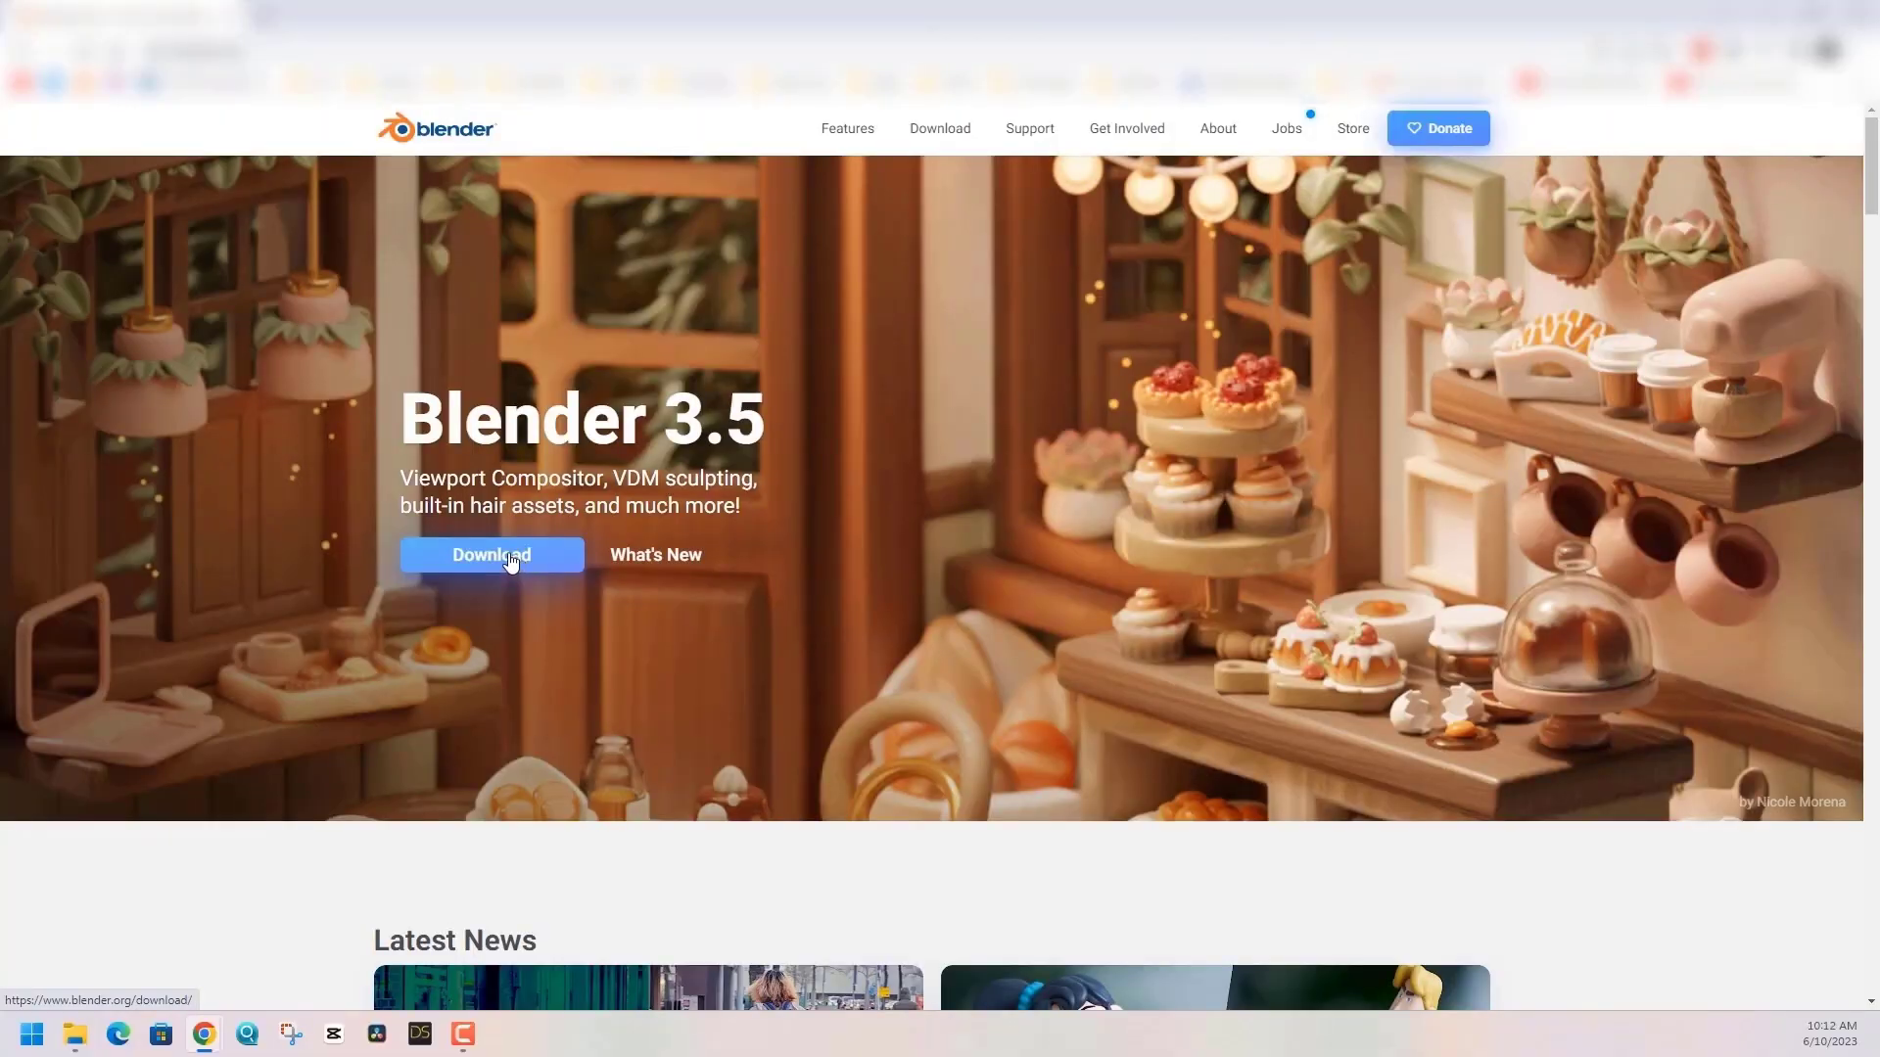
- Go to the blender.org download page and reveal the 'macOS, Linux, and other versions' list
{"action": "scroll", "coordinate": [510, 559], "scroll_direction": "down", "scroll_amount": 4}
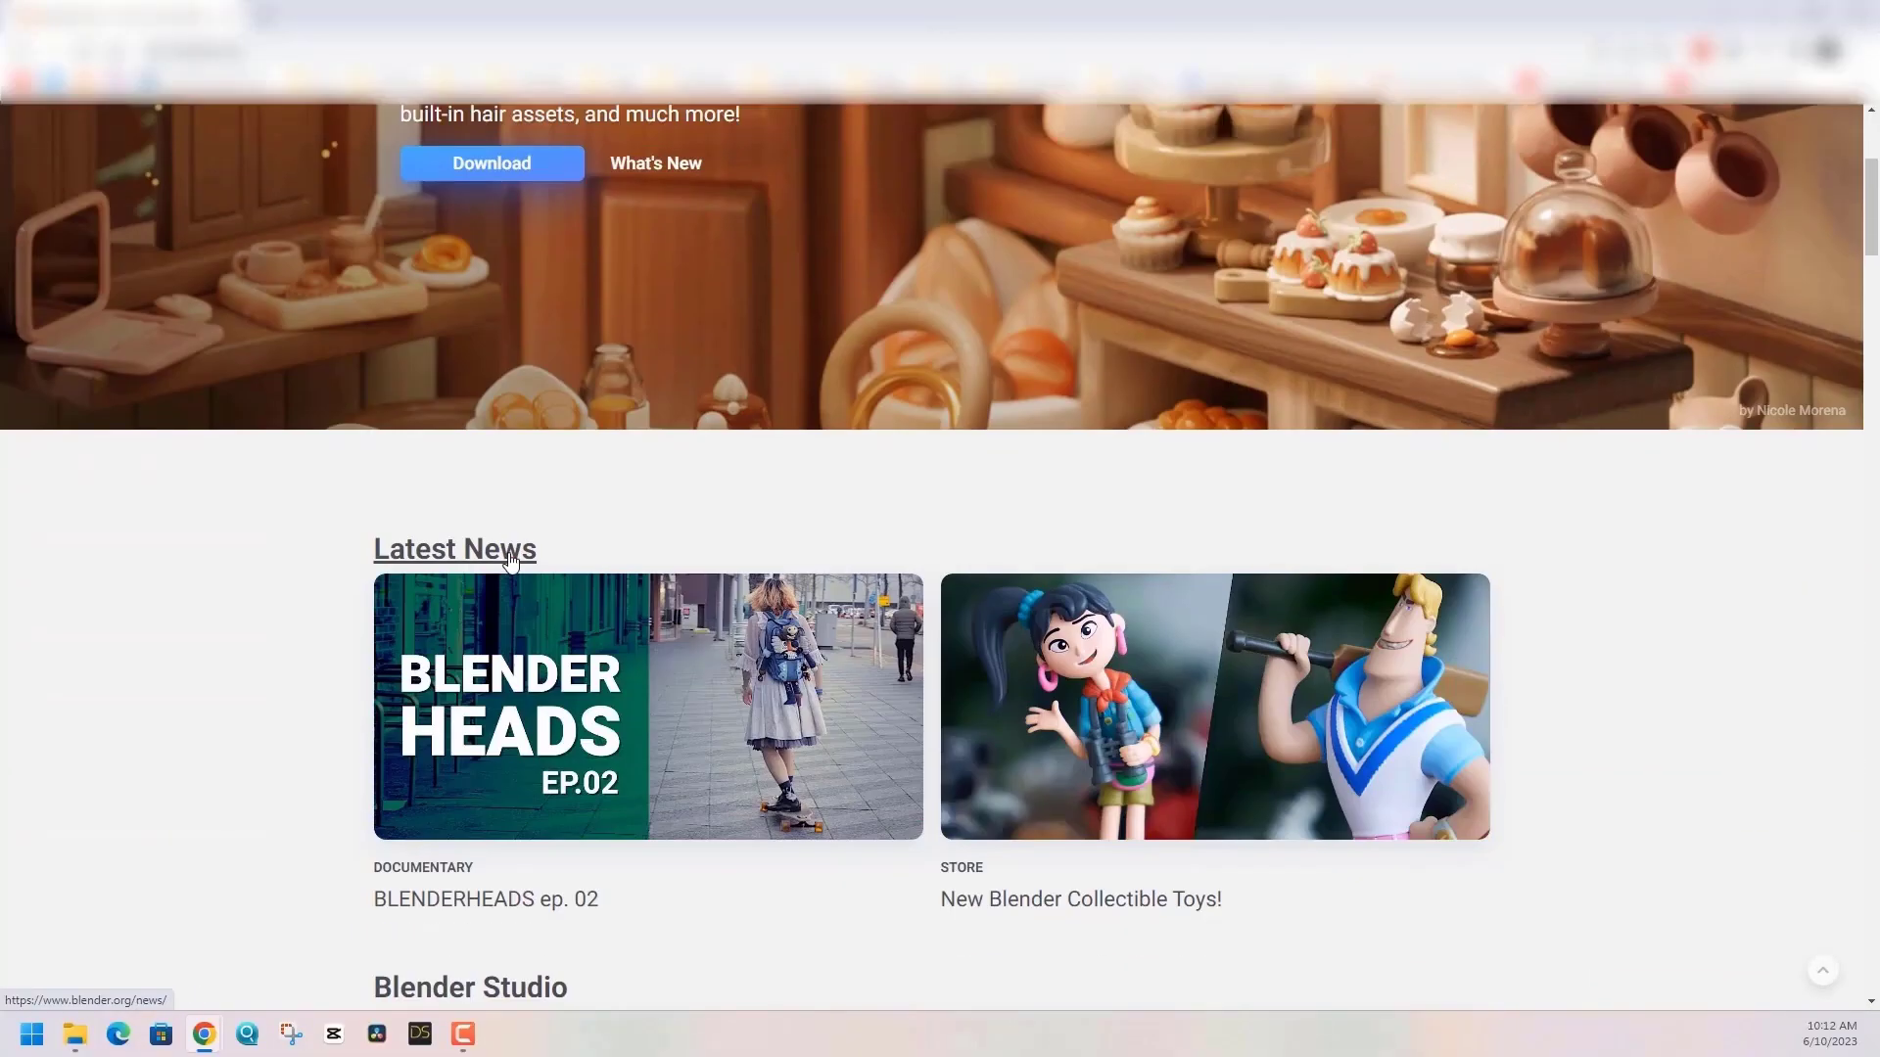
{"action": "scroll", "coordinate": [510, 560], "scroll_direction": "up", "scroll_amount": 4}
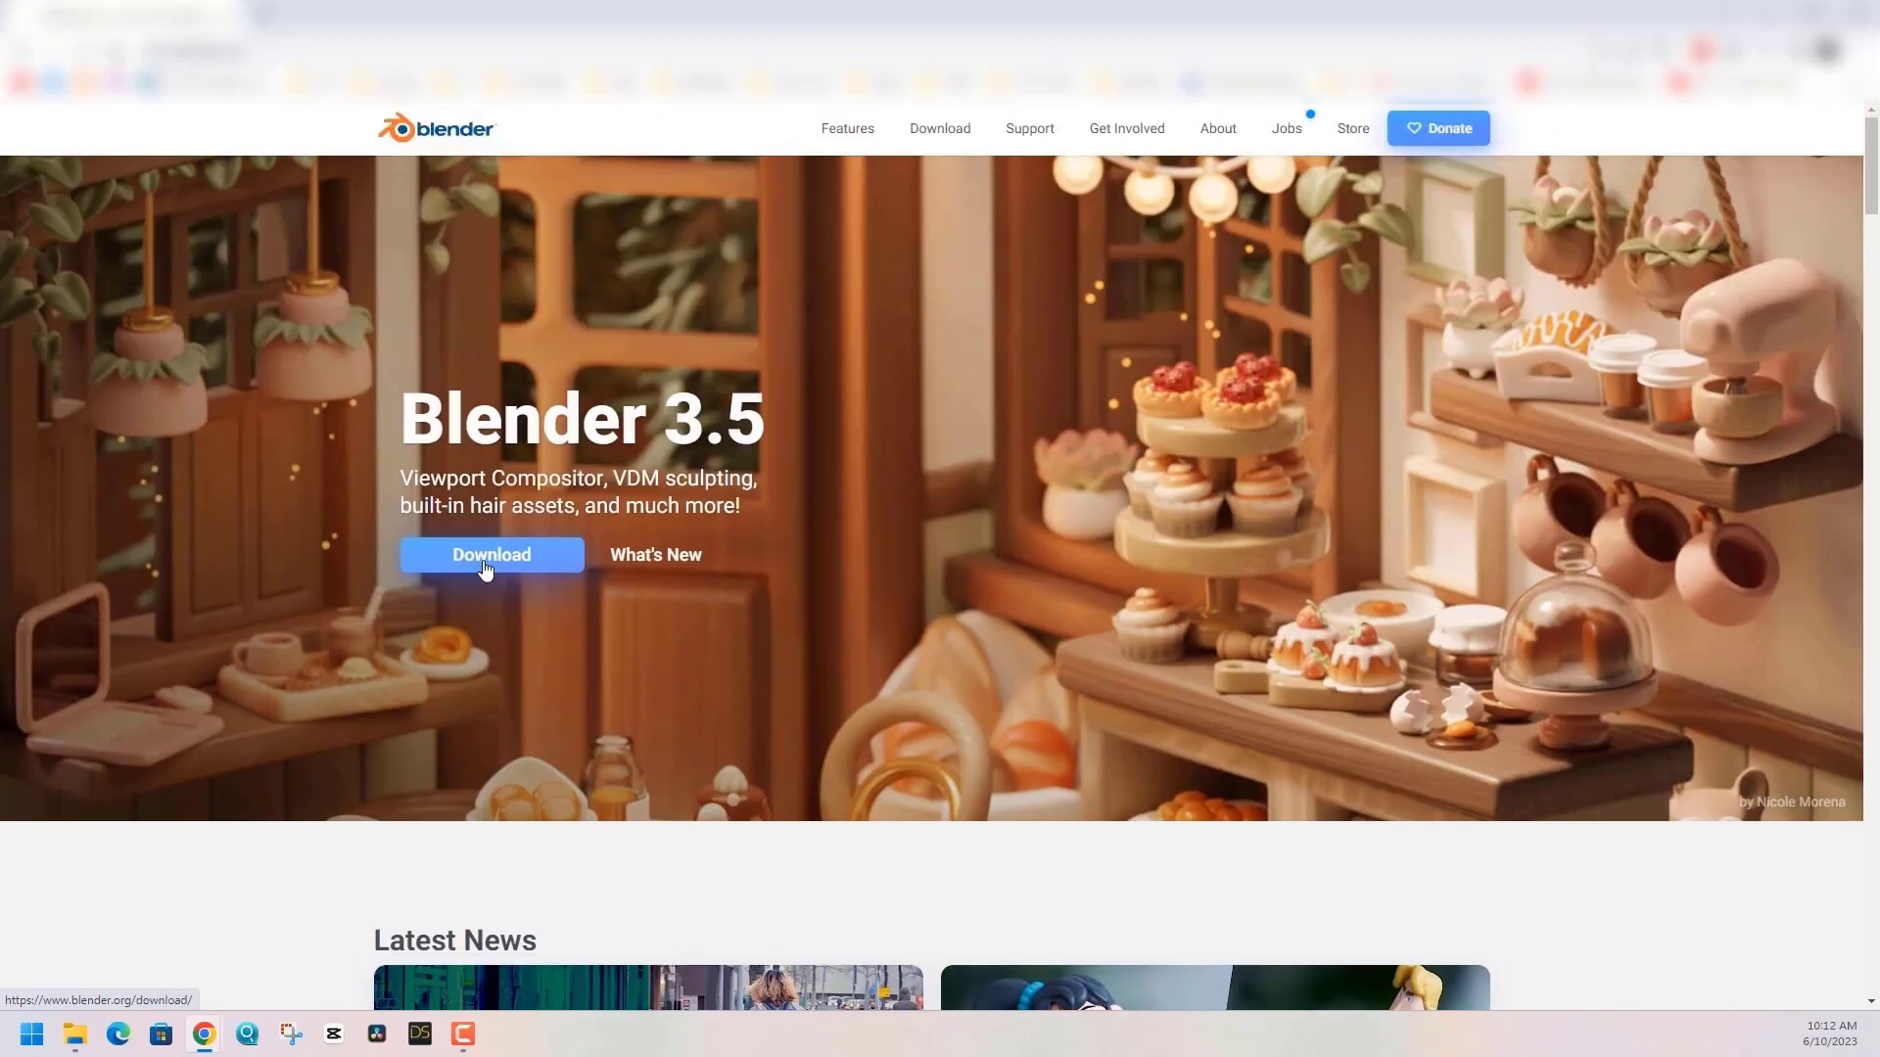
{"action": "left_click", "coordinate": [485, 566]}
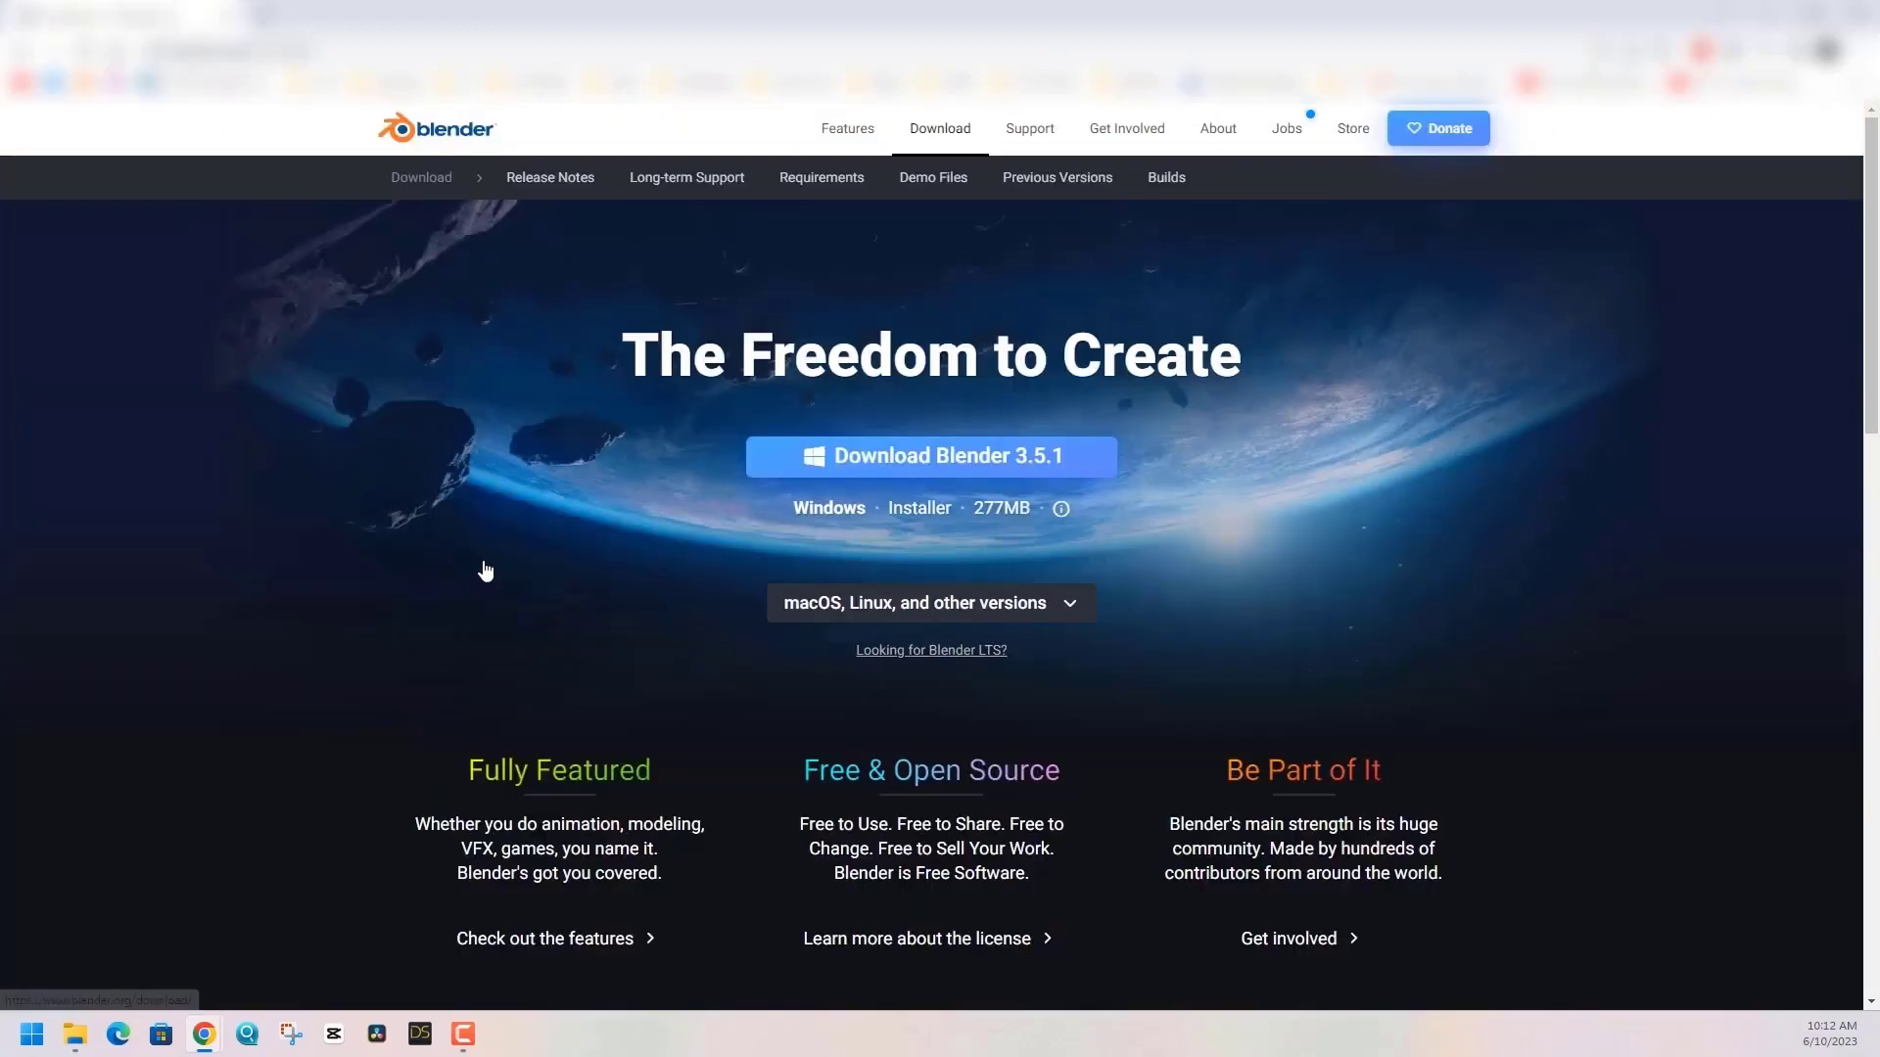
{"action": "left_click", "coordinate": [1027, 604]}
- Save the Blender 3.5.1 Portable (.zip) for Windows to the Desktop and close Blender's splash screen
{"action": "scroll", "coordinate": [1031, 614], "scroll_direction": "down", "scroll_amount": 1}
{"action": "left_click", "coordinate": [1024, 620]}
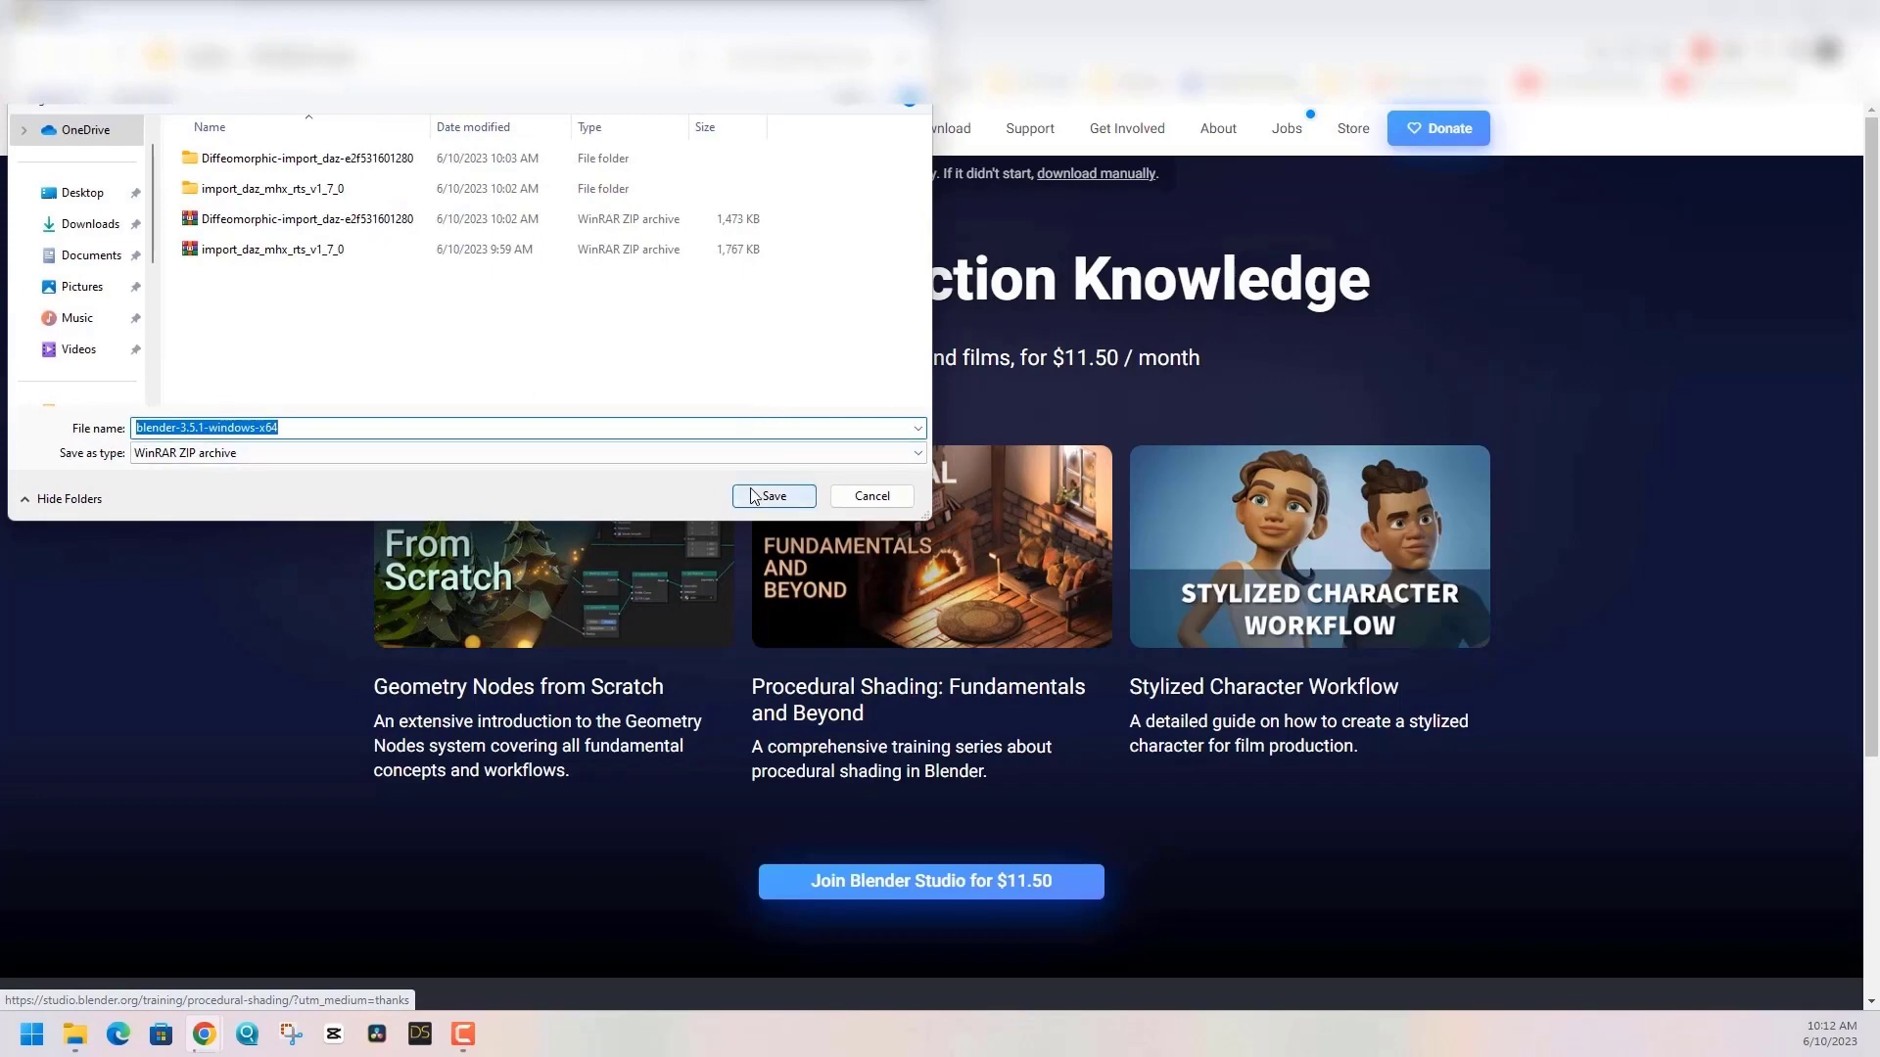
{"action": "left_click", "coordinate": [108, 193]}
{"action": "left_click", "coordinate": [813, 490]}
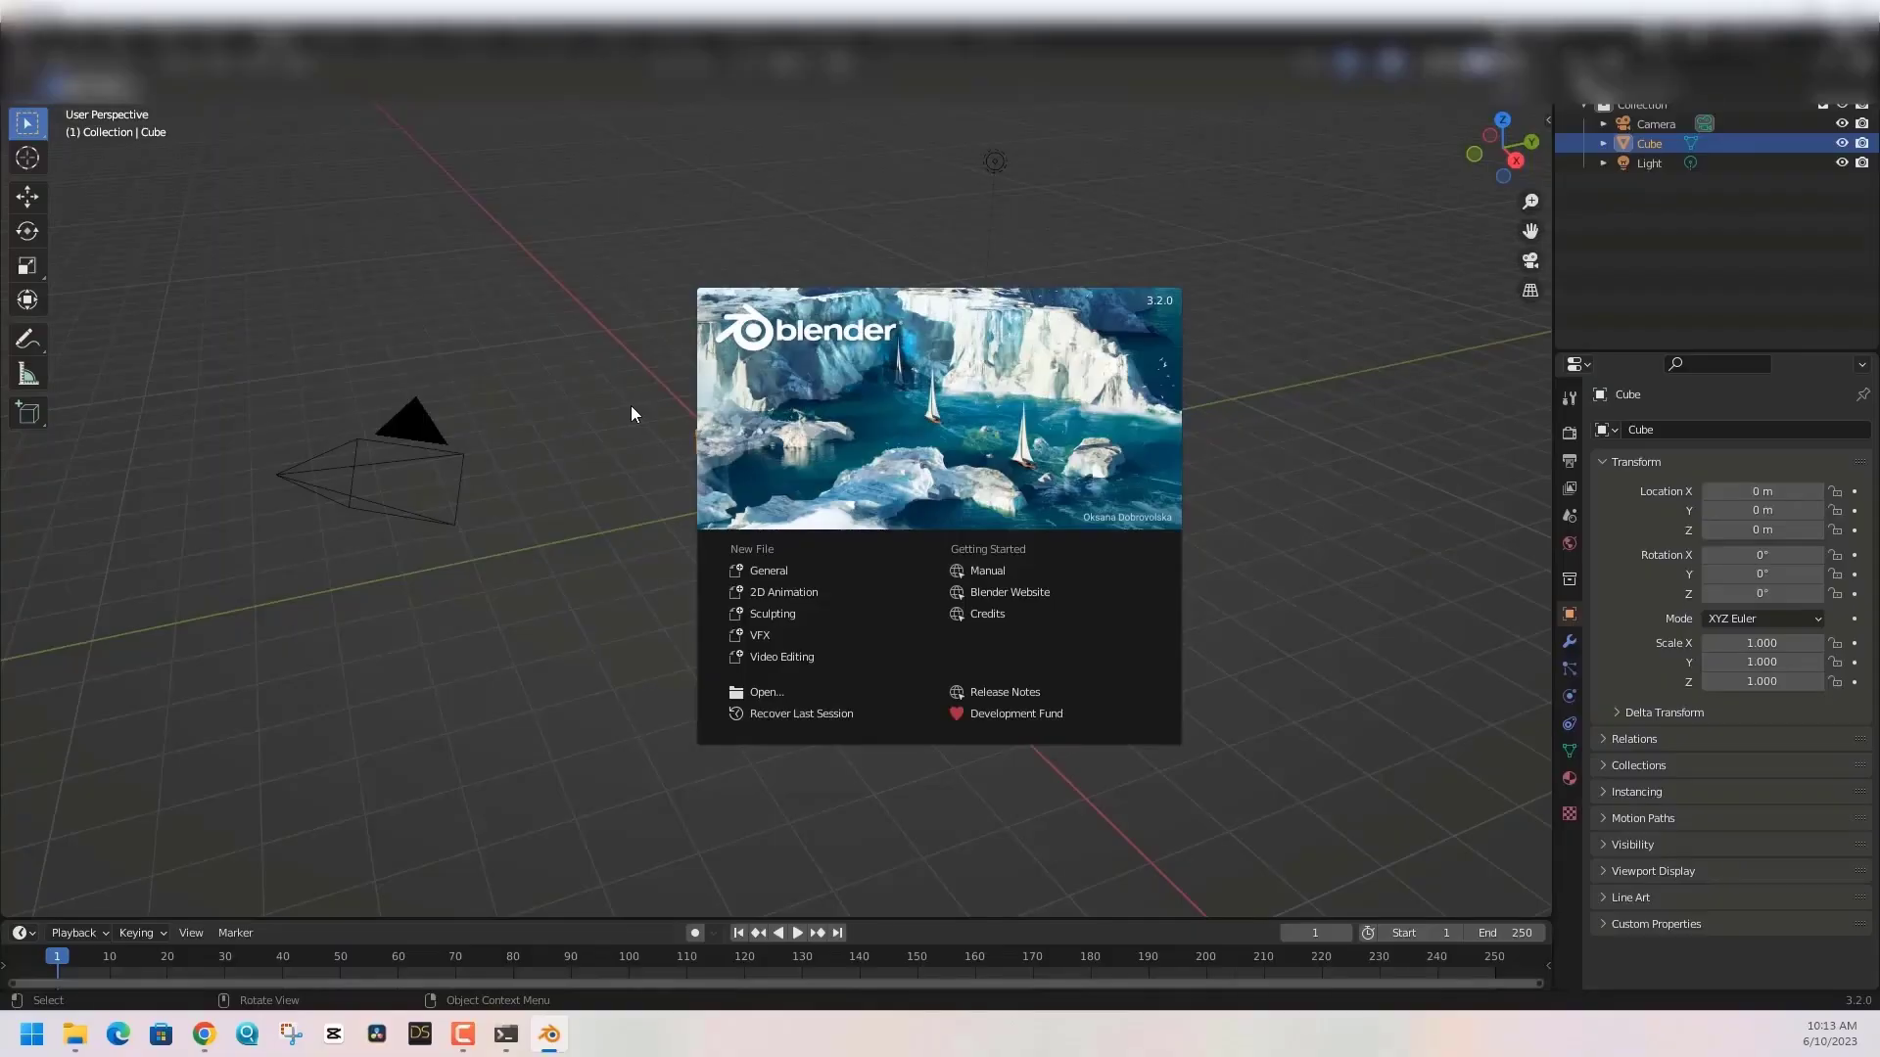
{"action": "left_click", "coordinate": [631, 405]}
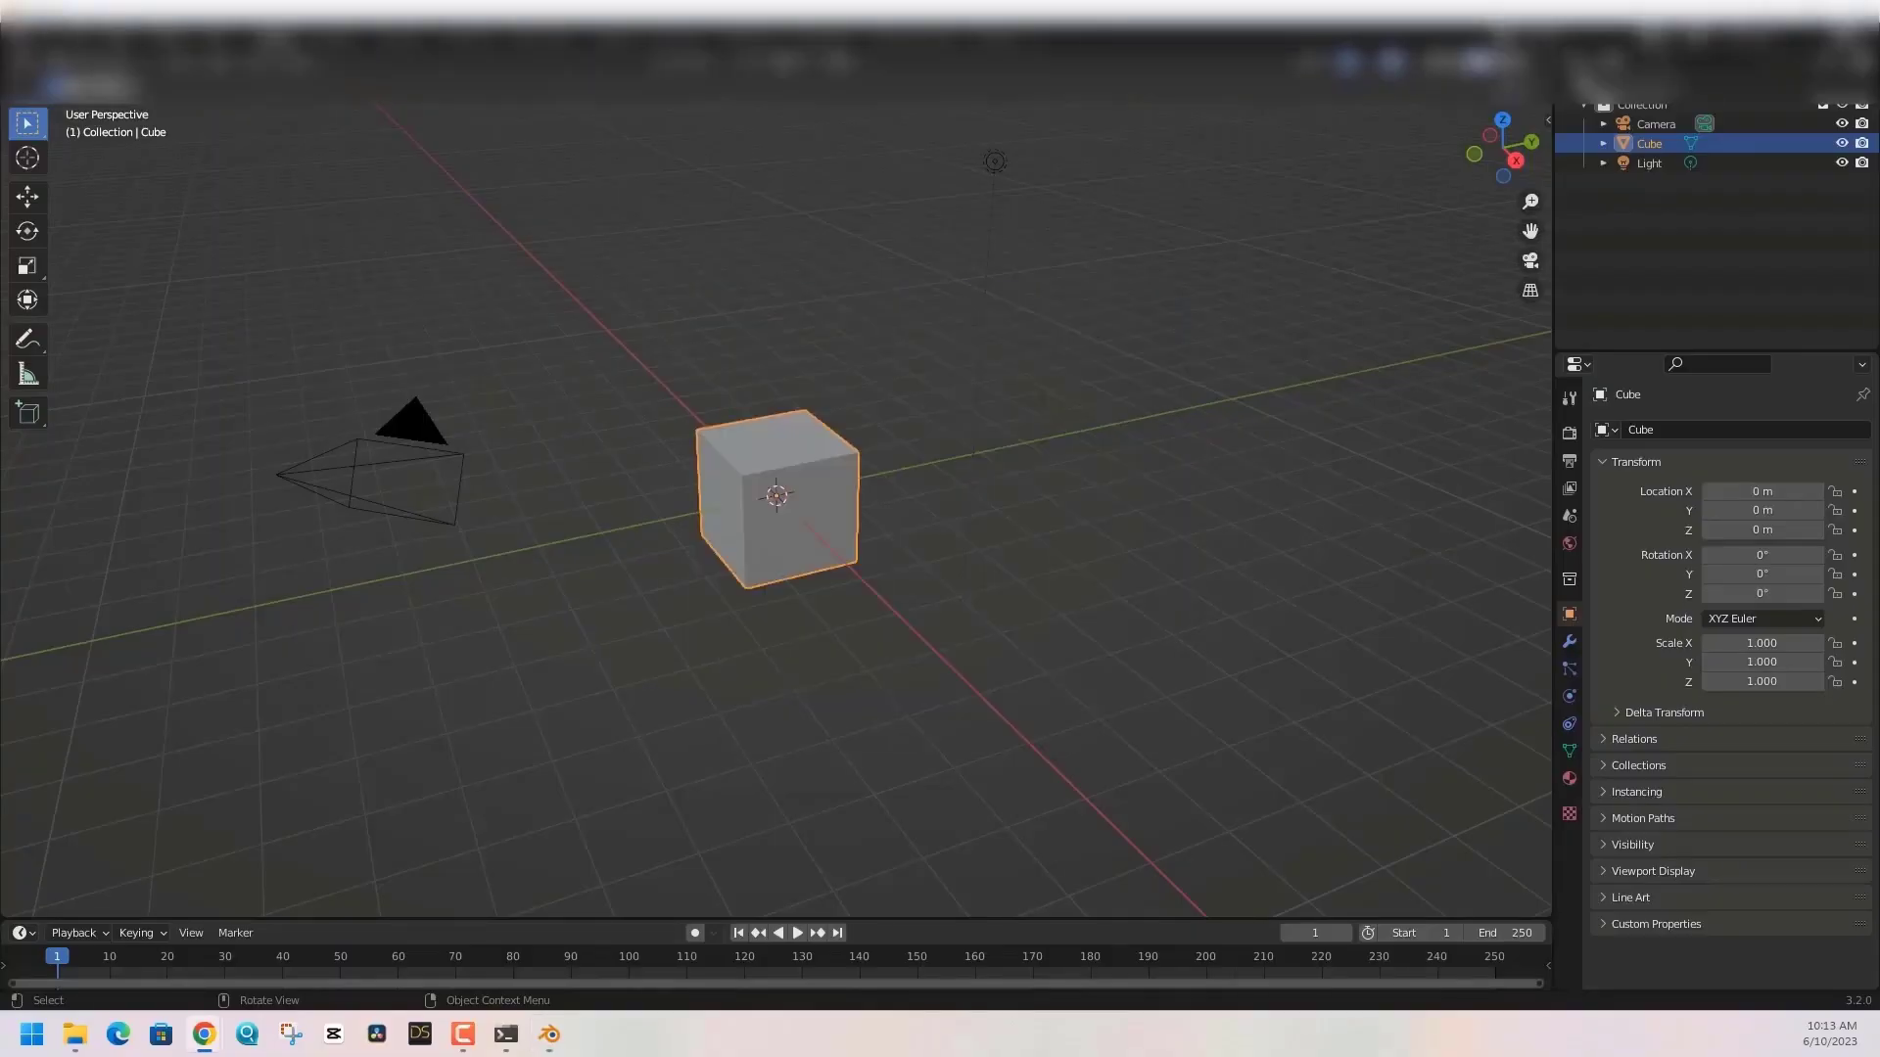
- Delete the default cube, camera and light, and show the Add-ons section of Preferences
{"action": "key", "text": "a"}
{"action": "key", "text": "Delete"}
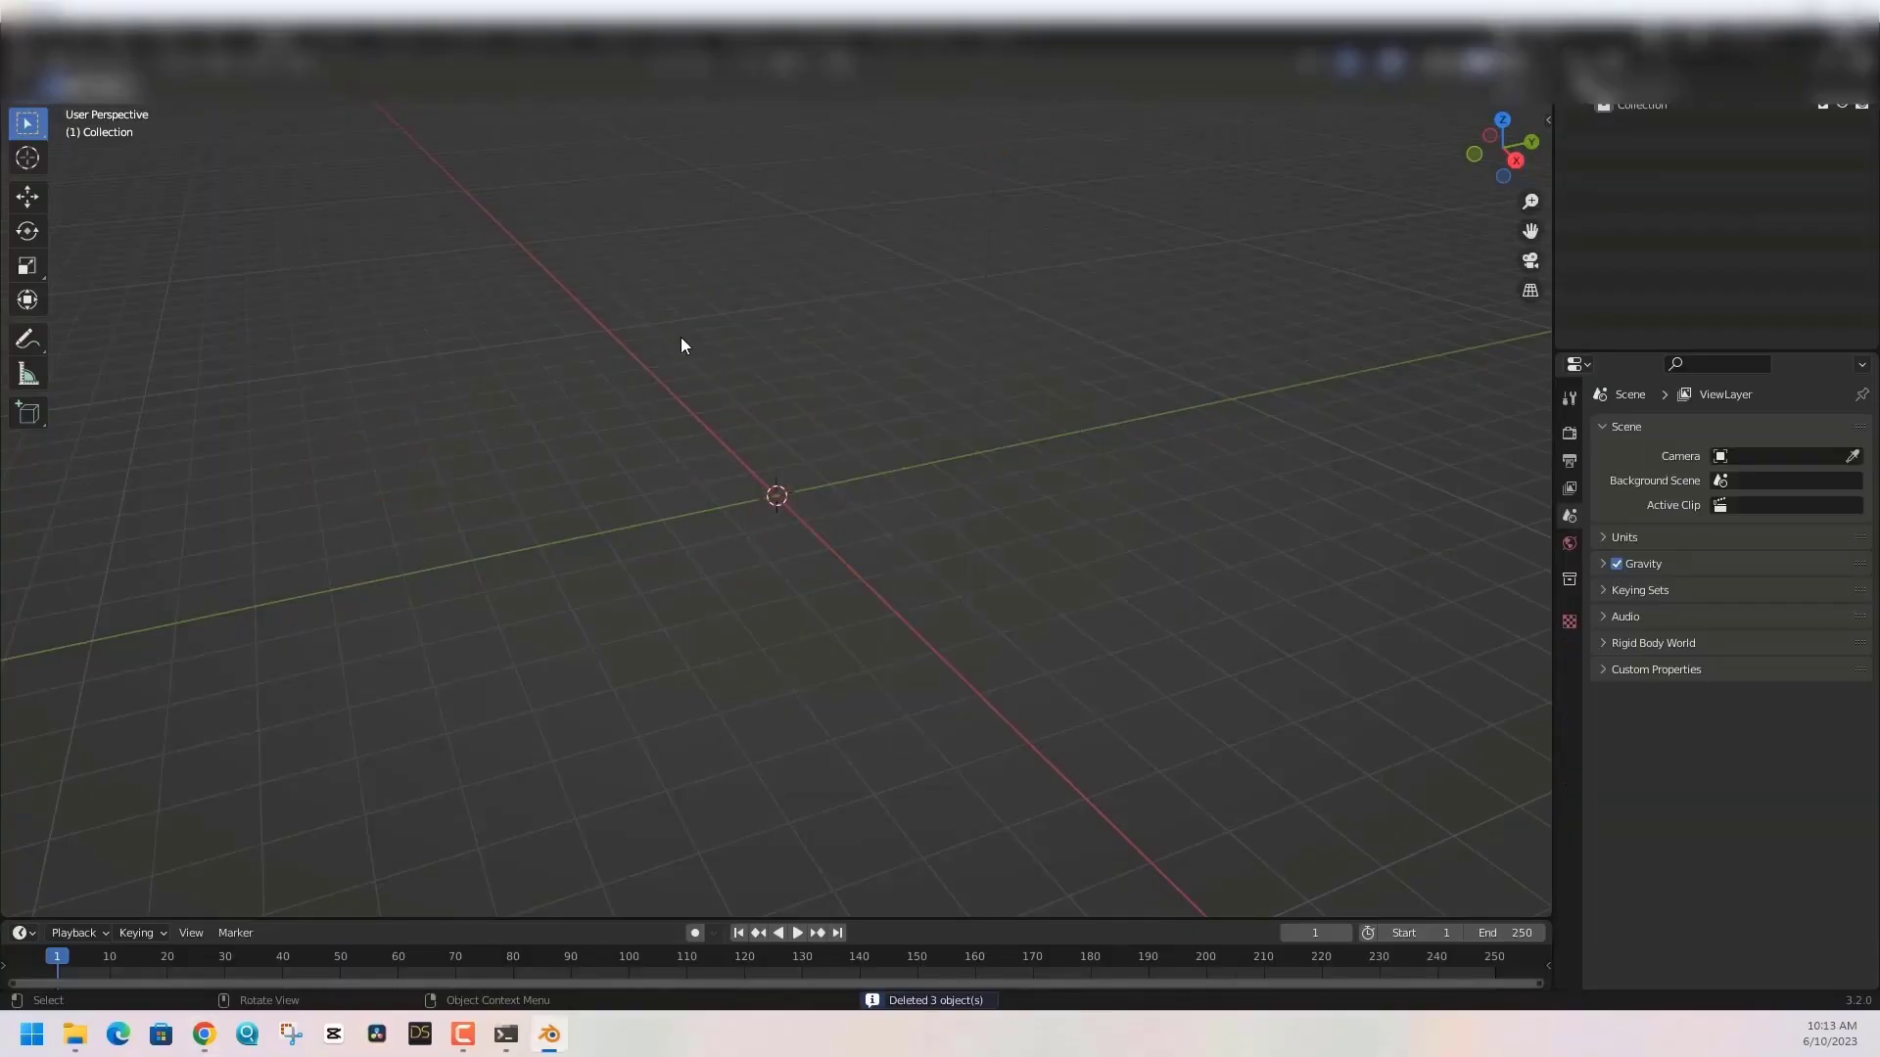
{"action": "left_click", "coordinate": [78, 36]}
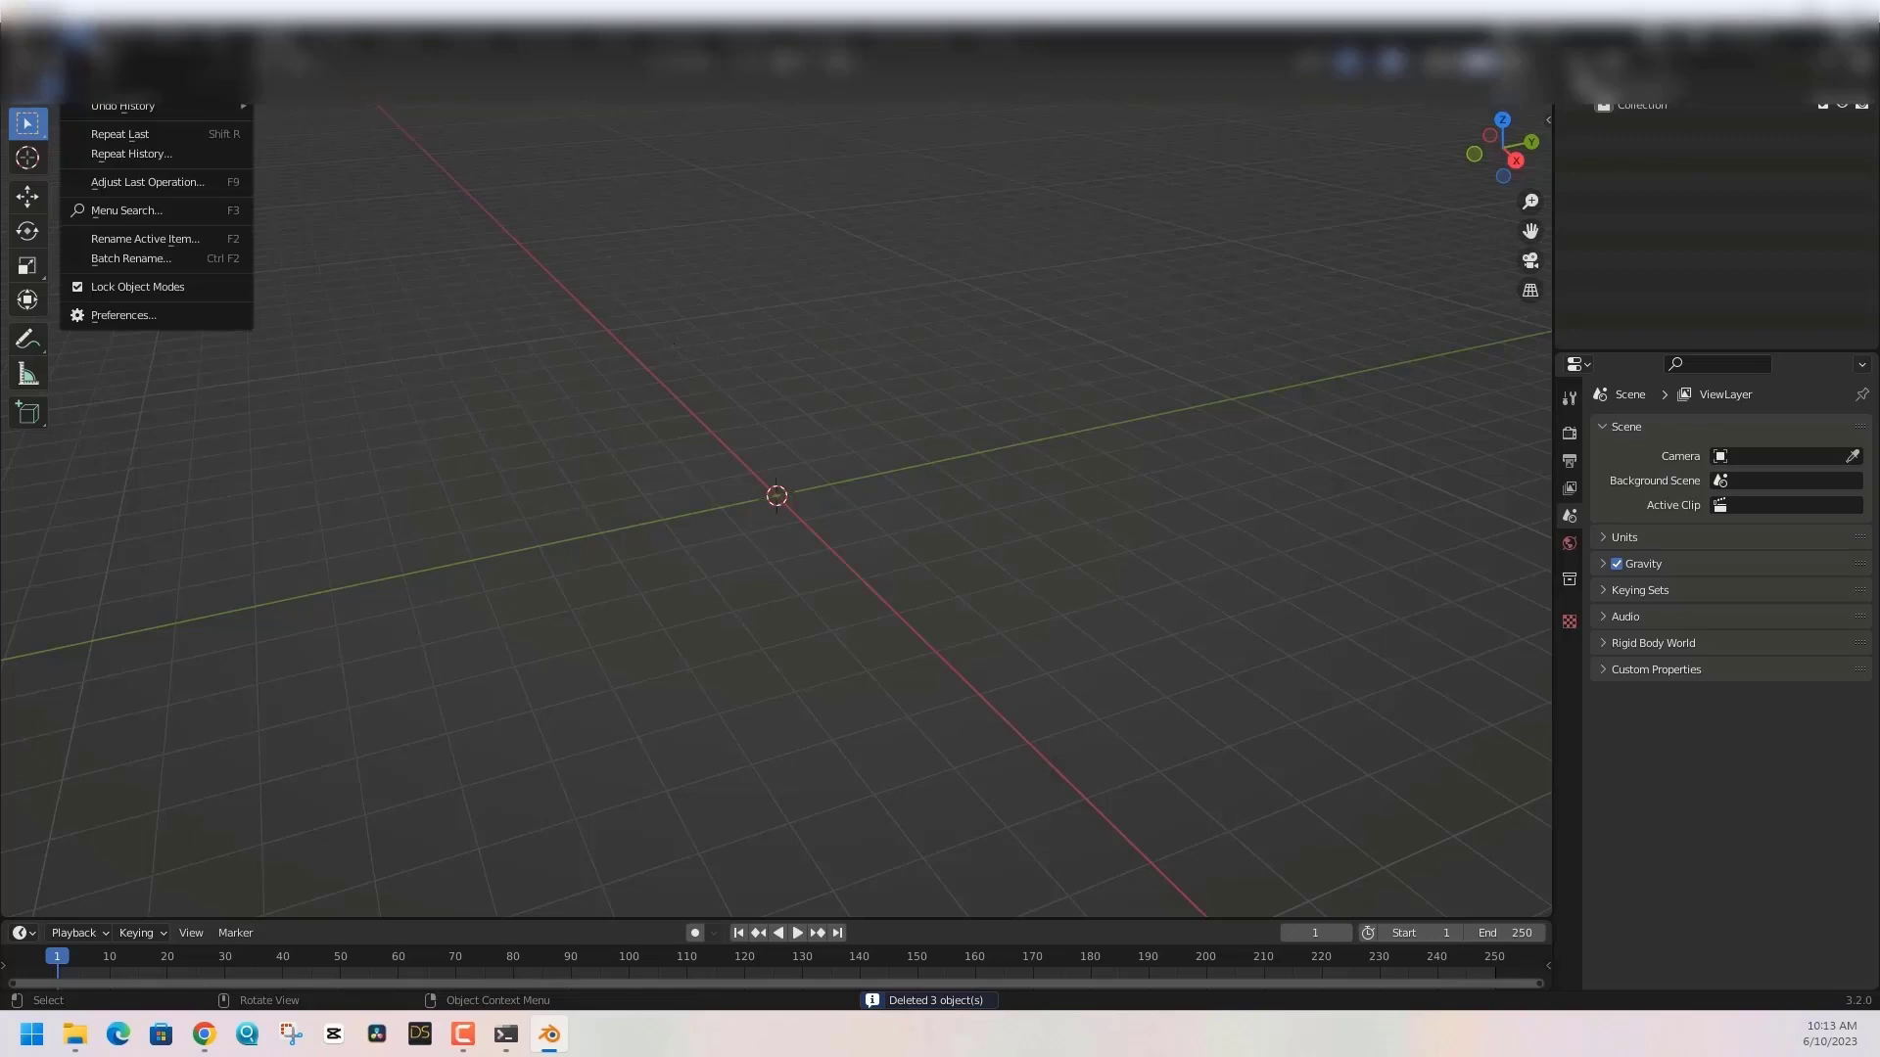
{"action": "left_click", "coordinate": [126, 319]}
{"action": "left_click", "coordinate": [92, 242]}
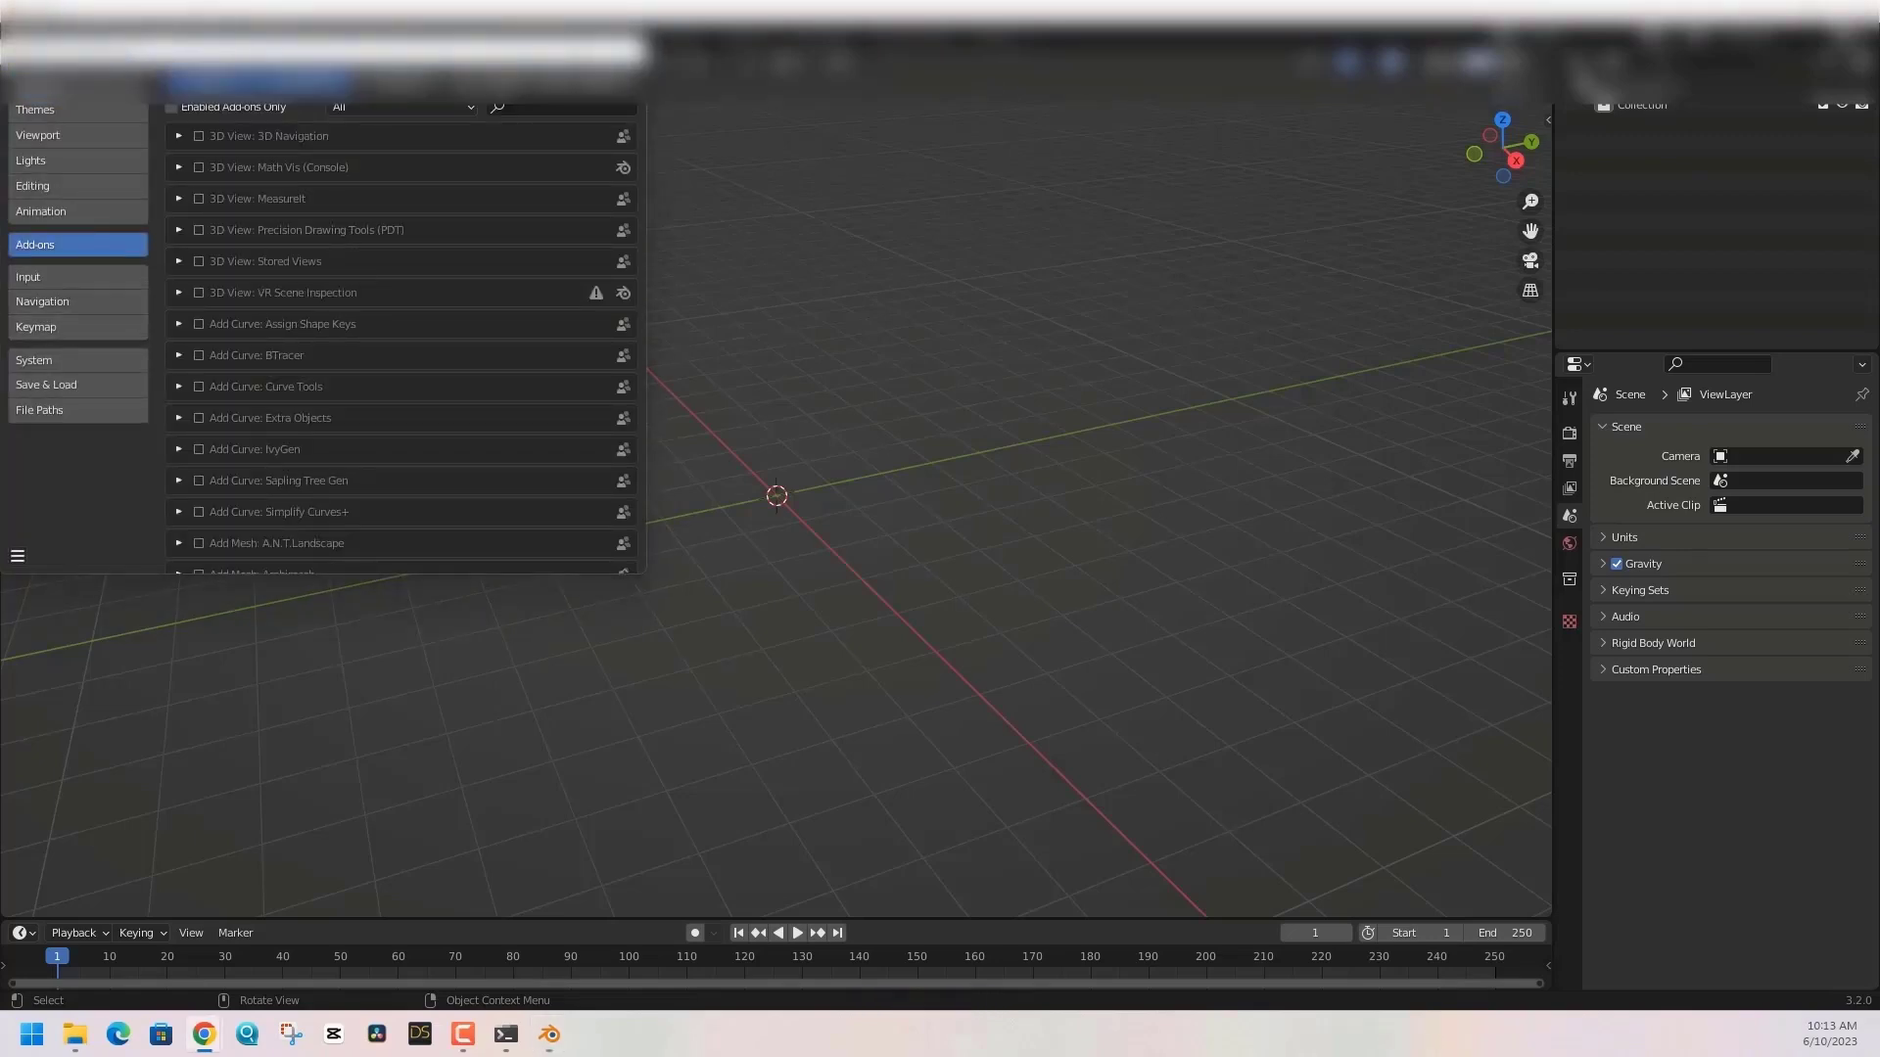
- Install import_daz_mhx_rts_v1_7_0.zip from the Desktop's DAZ Blender Import folder
{"action": "left_click", "coordinate": [489, 82]}
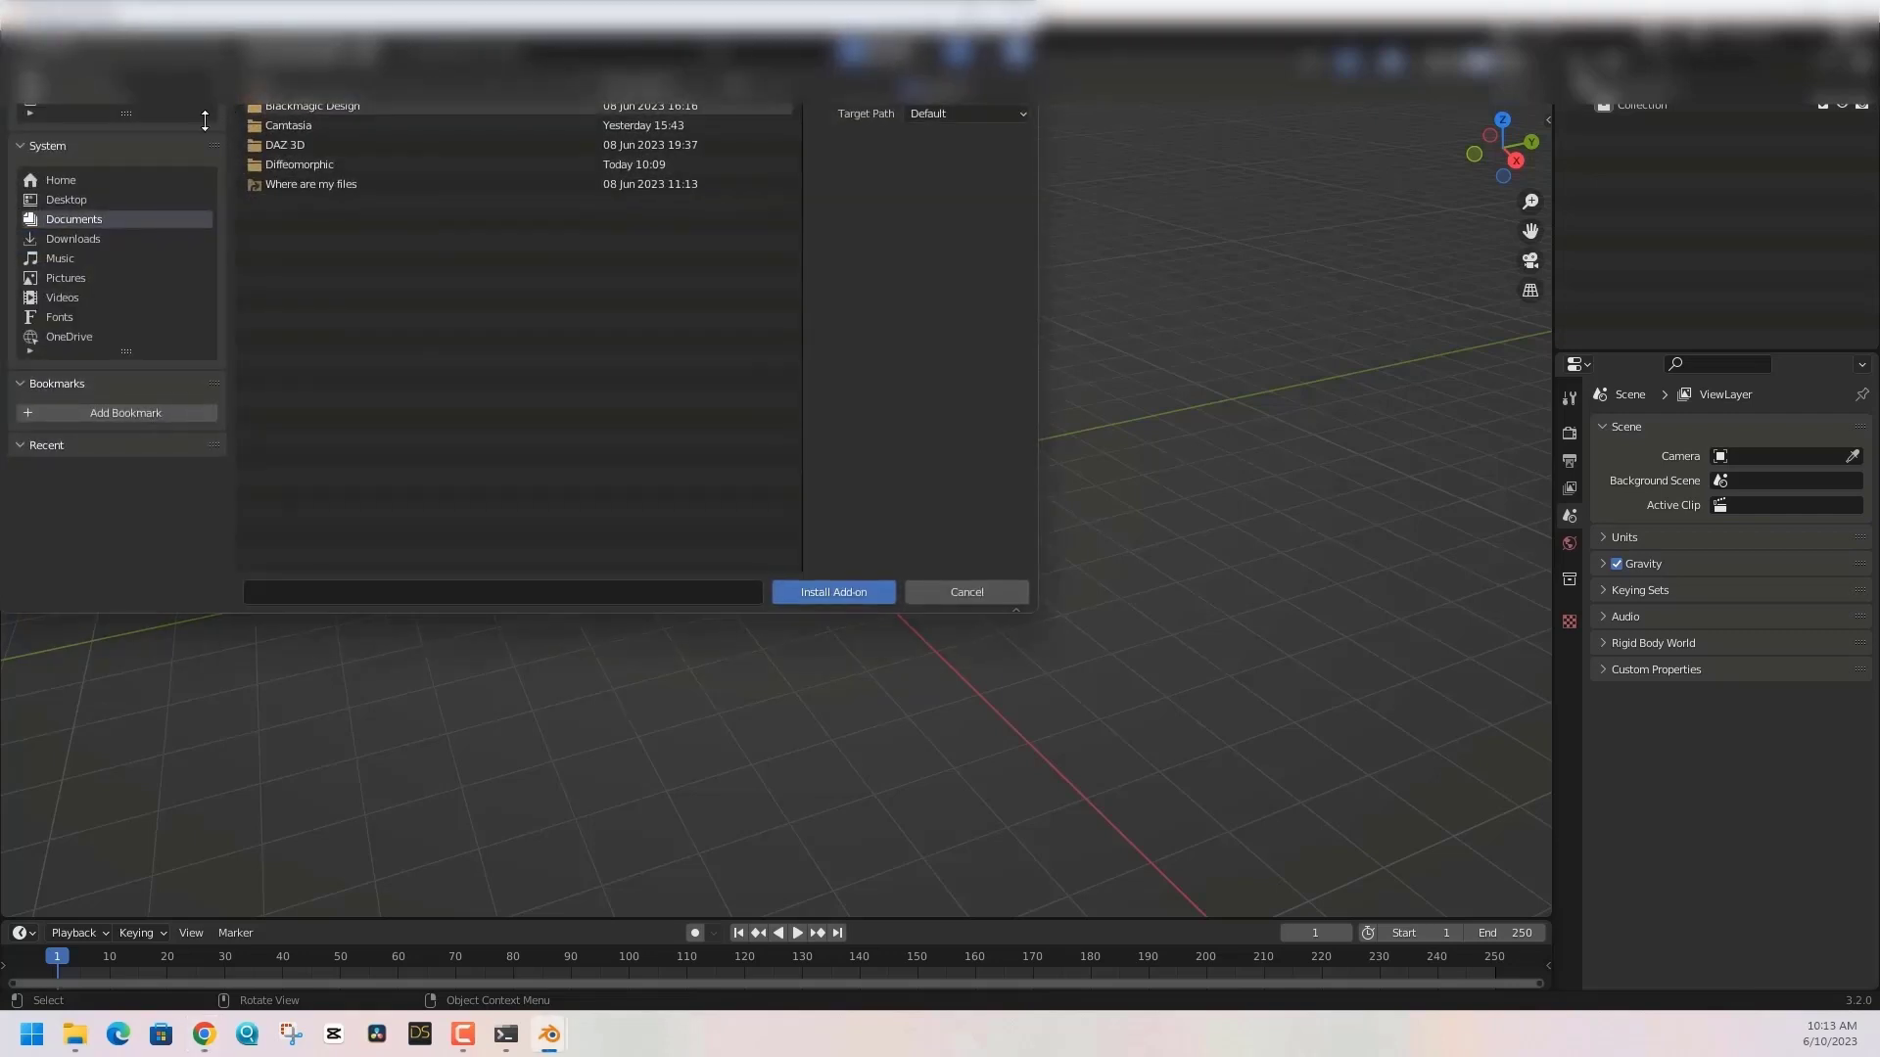
{"action": "left_click", "coordinate": [66, 200]}
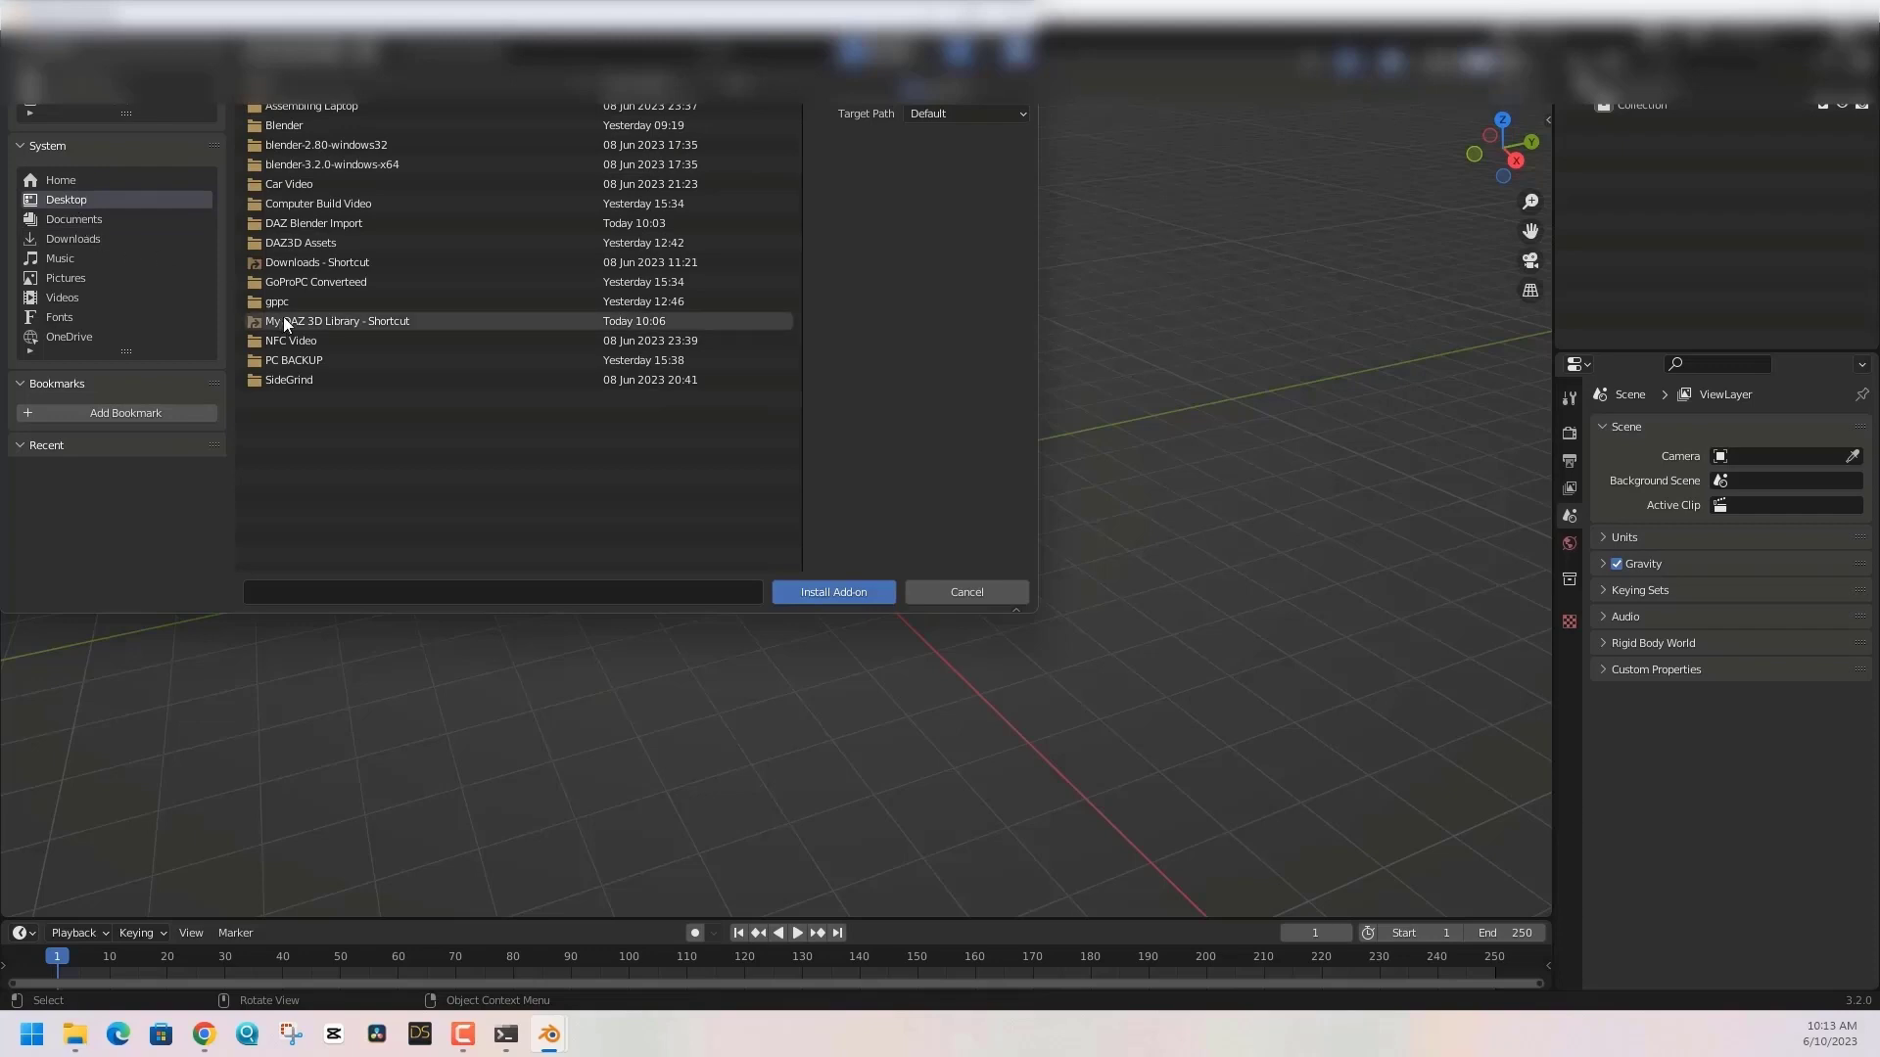
{"action": "left_click", "coordinate": [354, 228]}
{"action": "double_click", "coordinate": [353, 228]}
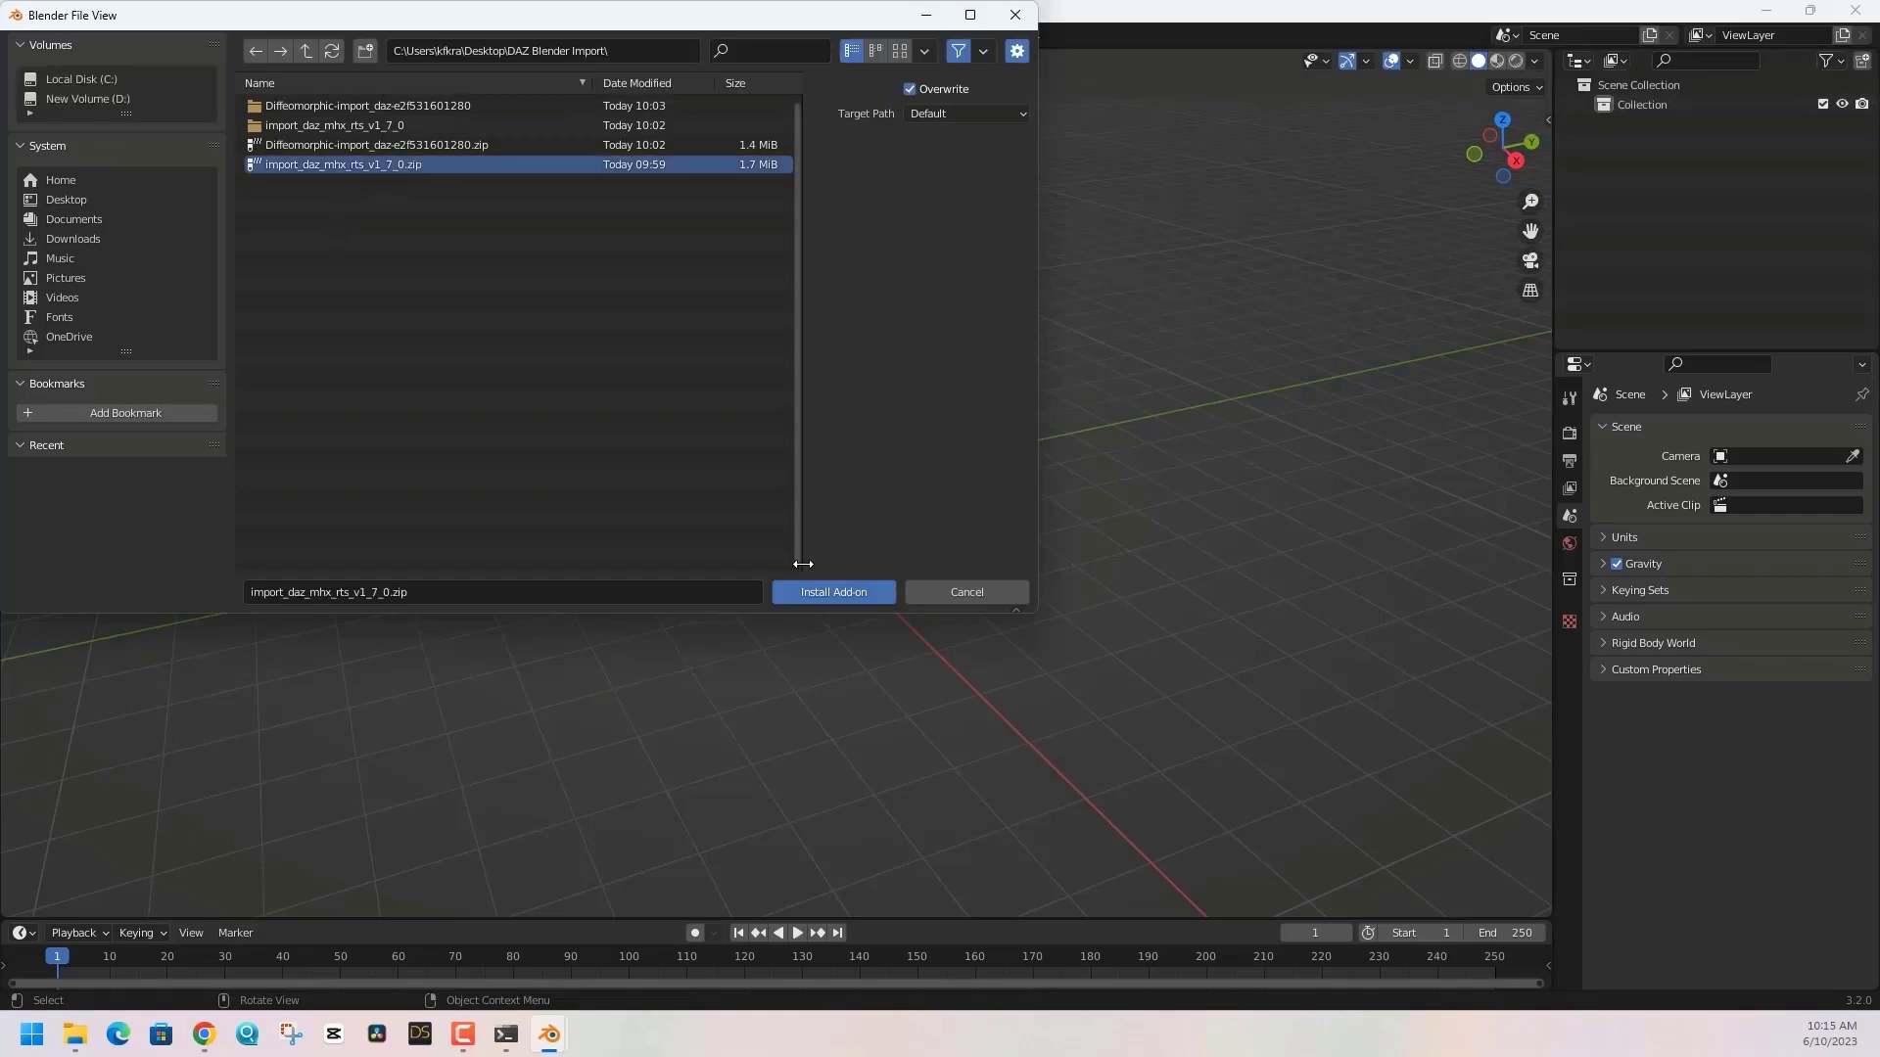
{"action": "left_click", "coordinate": [830, 592]}
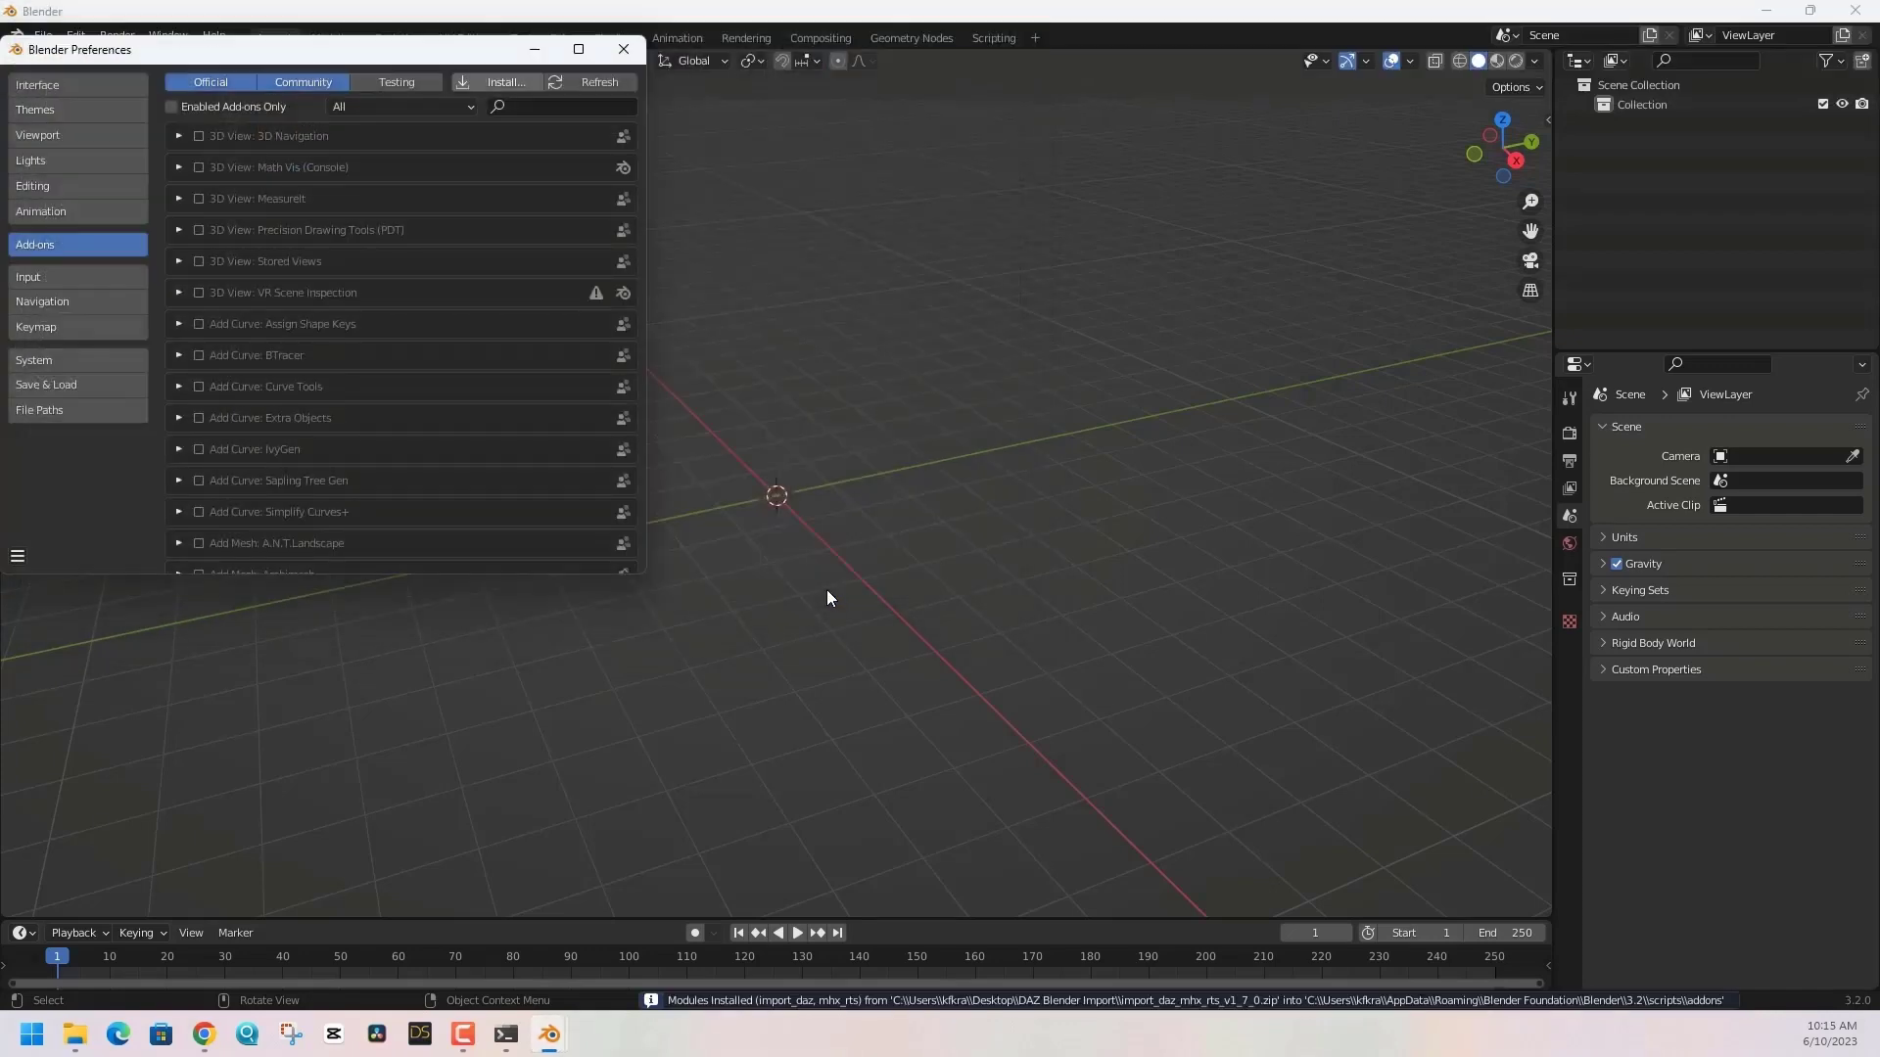
- Search for 'DAZ importer', enable and expand the 1.7.0 add-on, then close Preferences
{"action": "key", "text": "ctrl+f"}
{"action": "type", "text": "DAZ importer"}
{"action": "key", "text": "Return"}
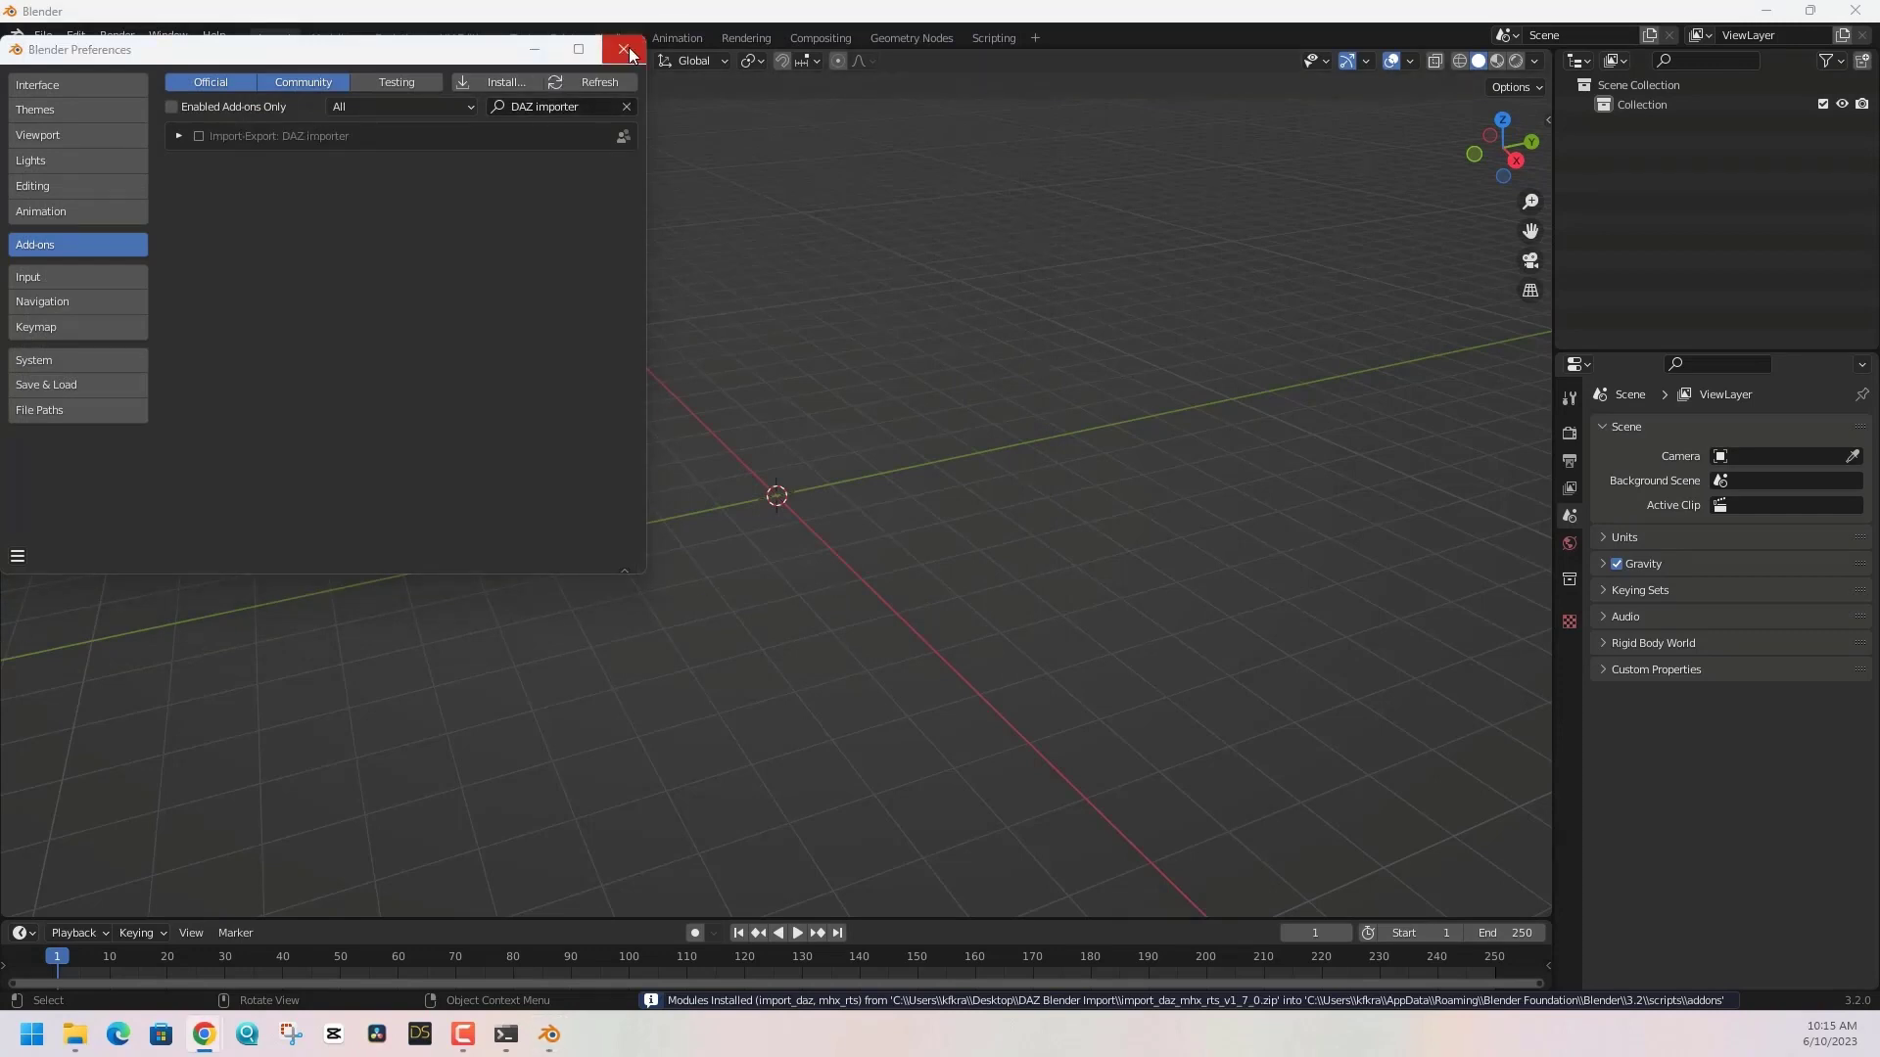
{"action": "left_click", "coordinate": [199, 137]}
{"action": "left_click", "coordinate": [179, 136]}
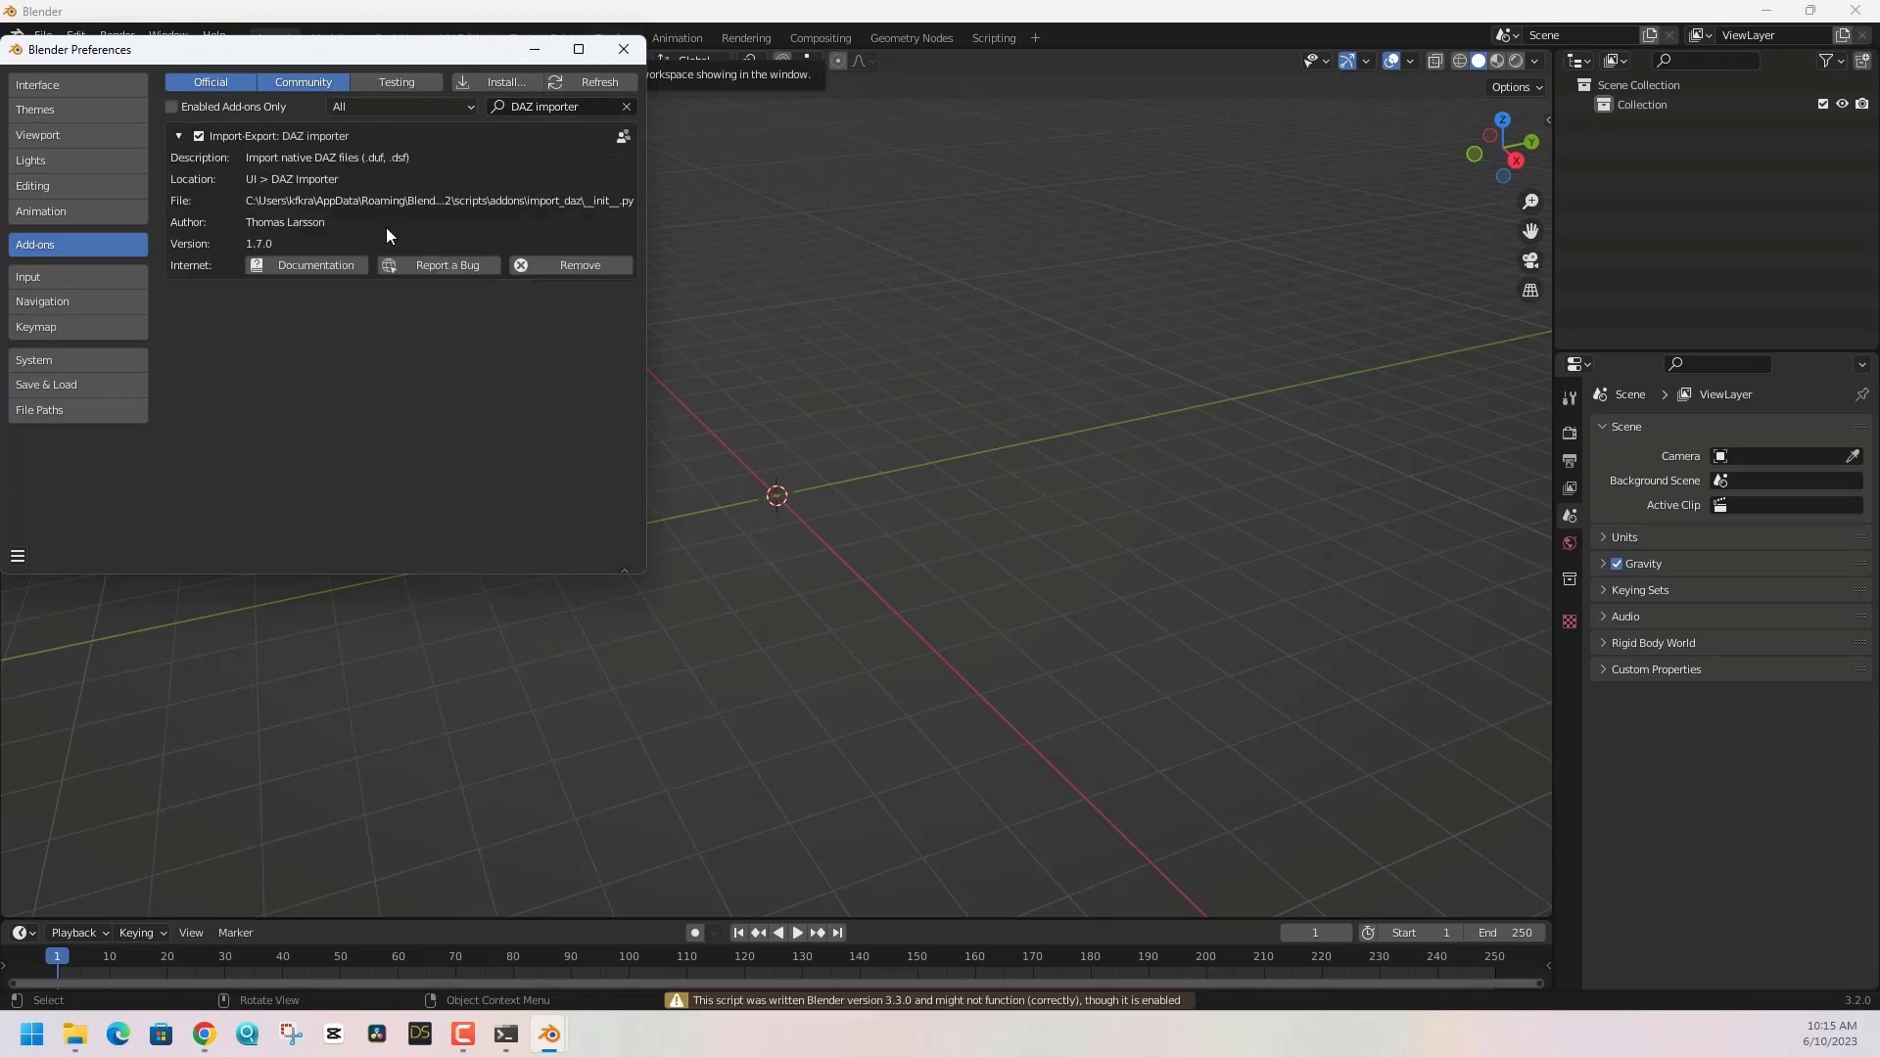
{"action": "left_click", "coordinate": [624, 48]}
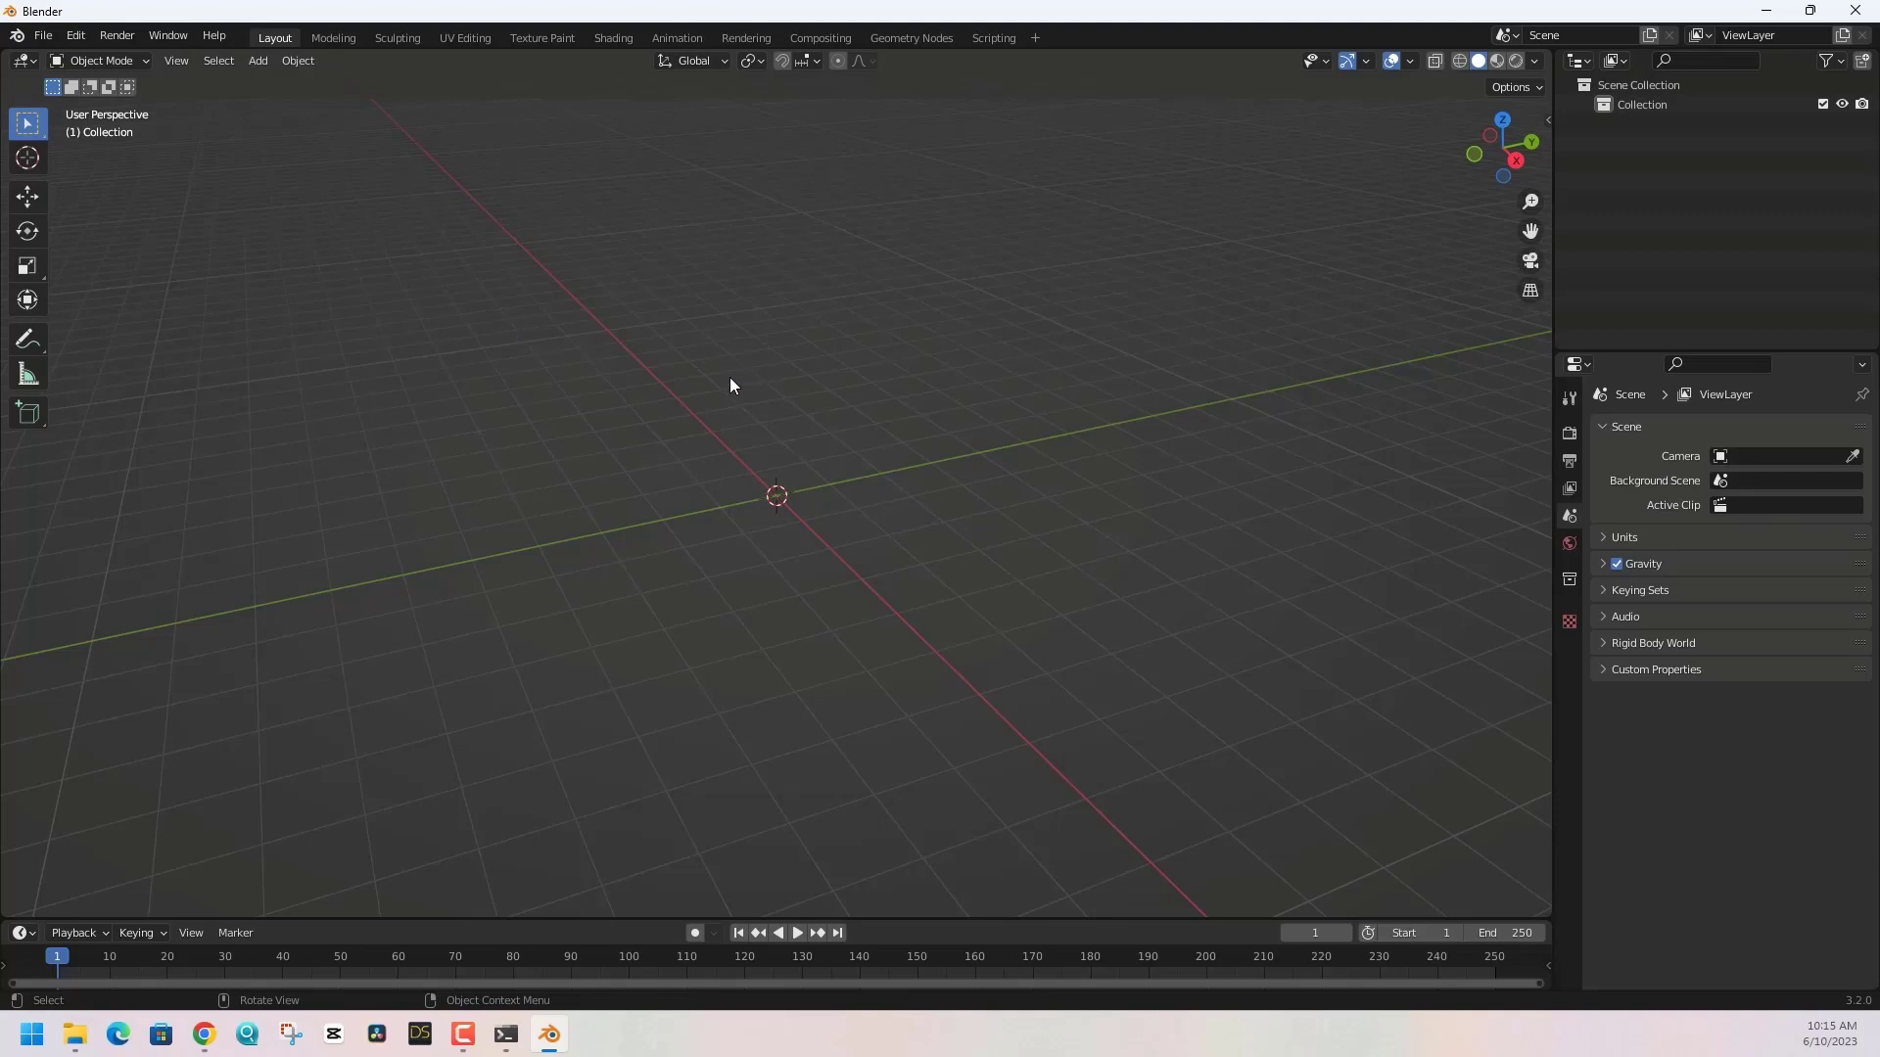
- Show the DAZ Importer tab in the N sidebar and open its Global Settings window
{"action": "key", "text": "n"}
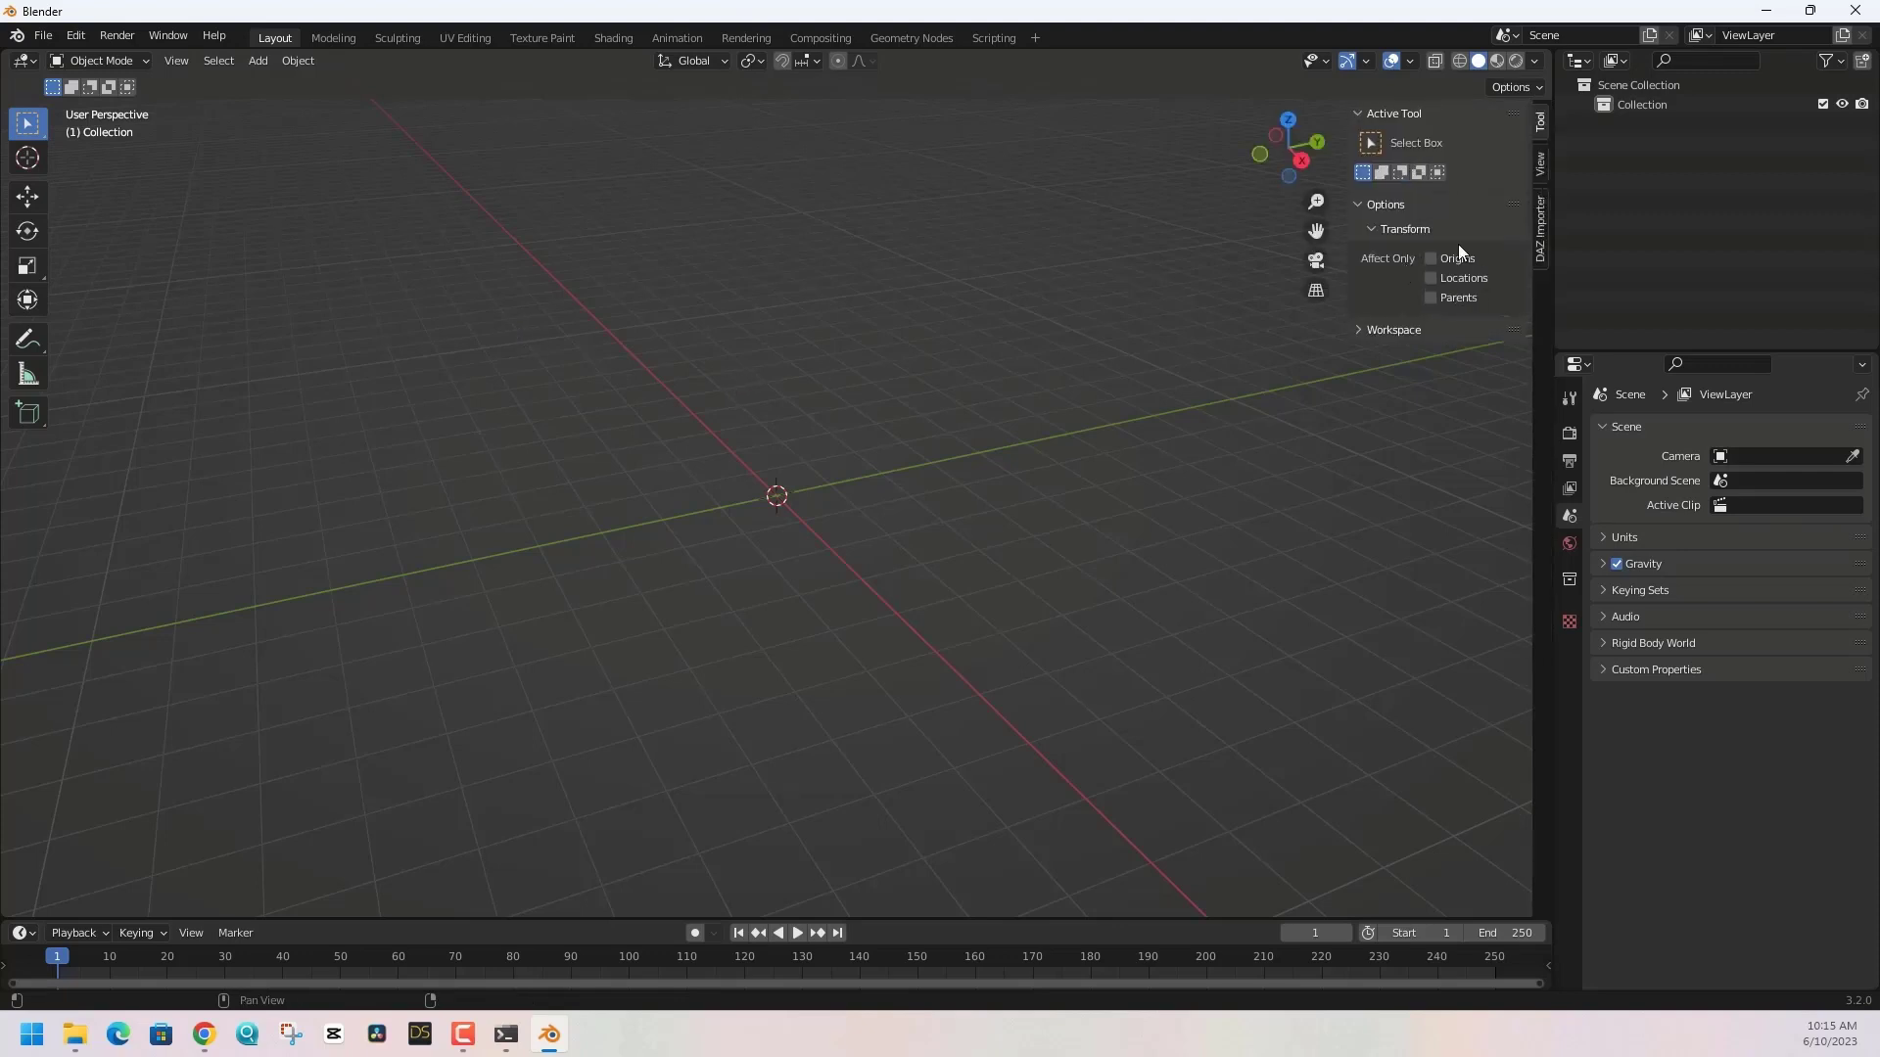
{"action": "left_click", "coordinate": [1543, 216]}
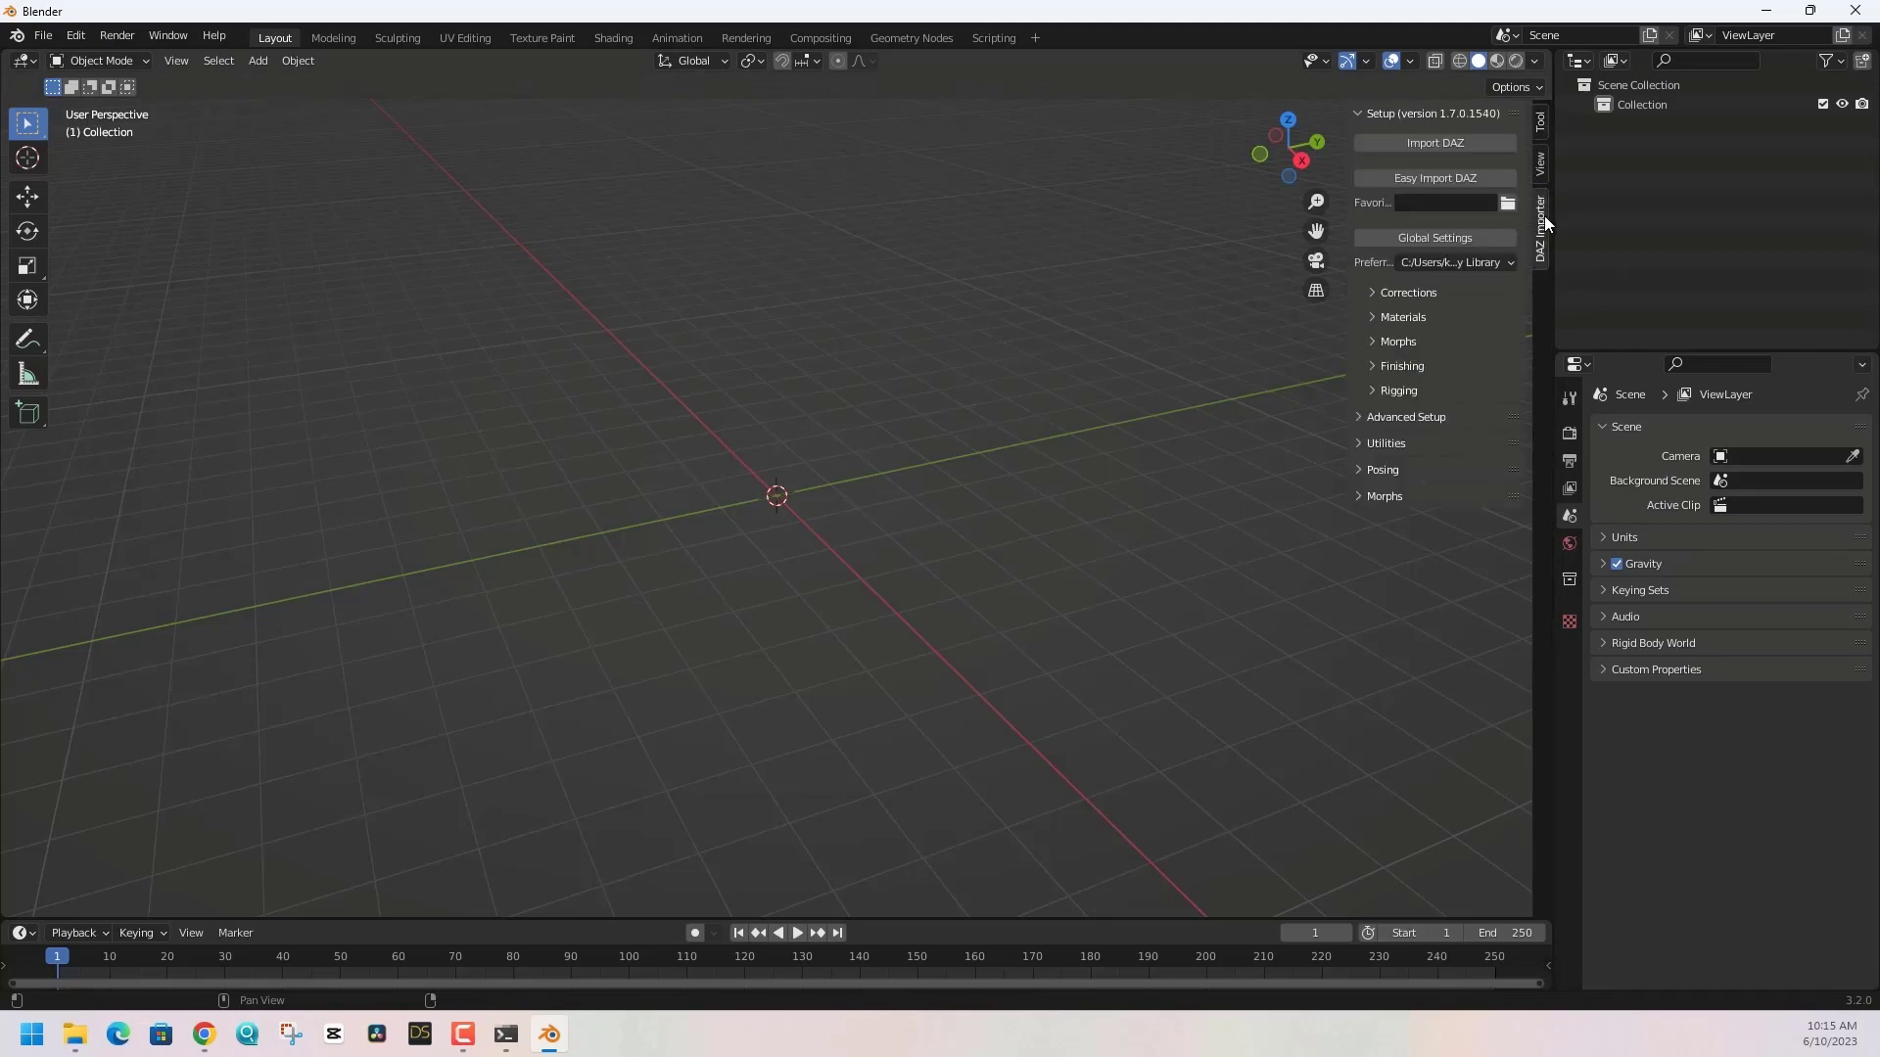
{"action": "left_click", "coordinate": [1457, 237]}
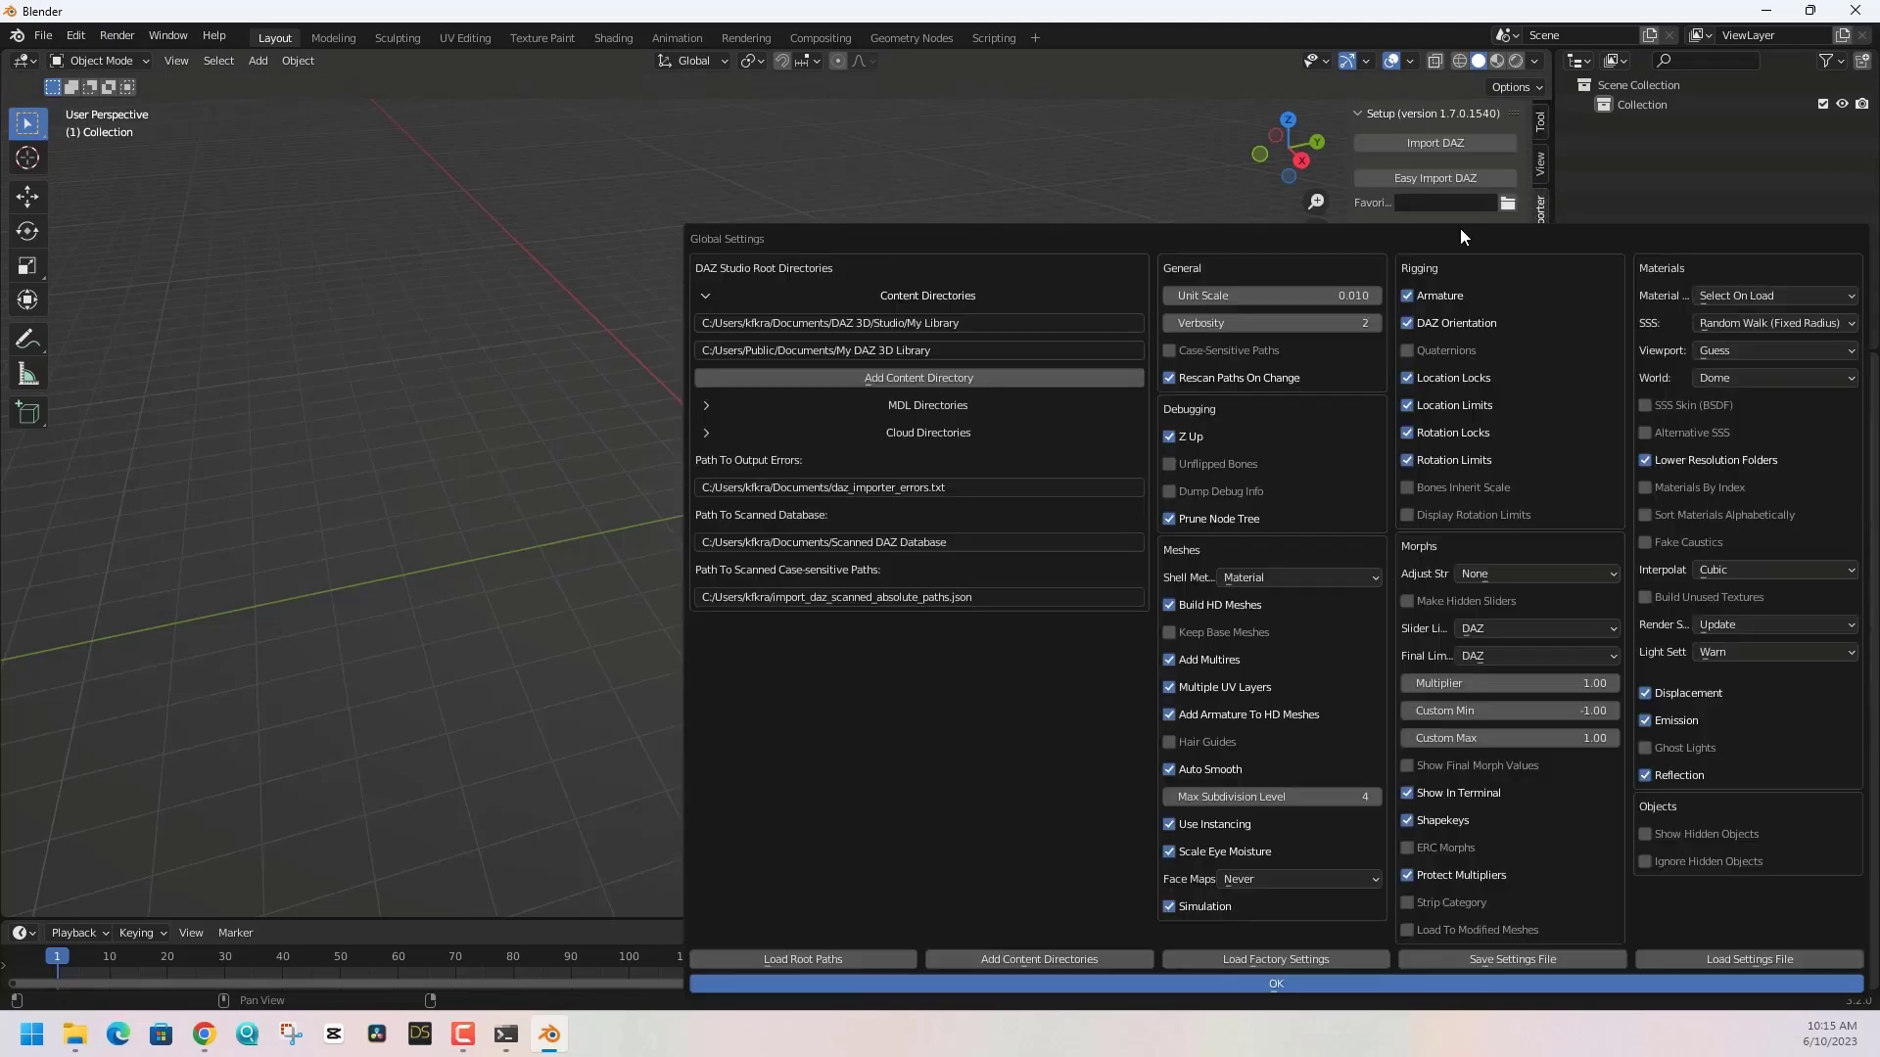
{"action": "left_click_drag", "start_coordinate": [1257, 241], "coordinate": [773, 122]}
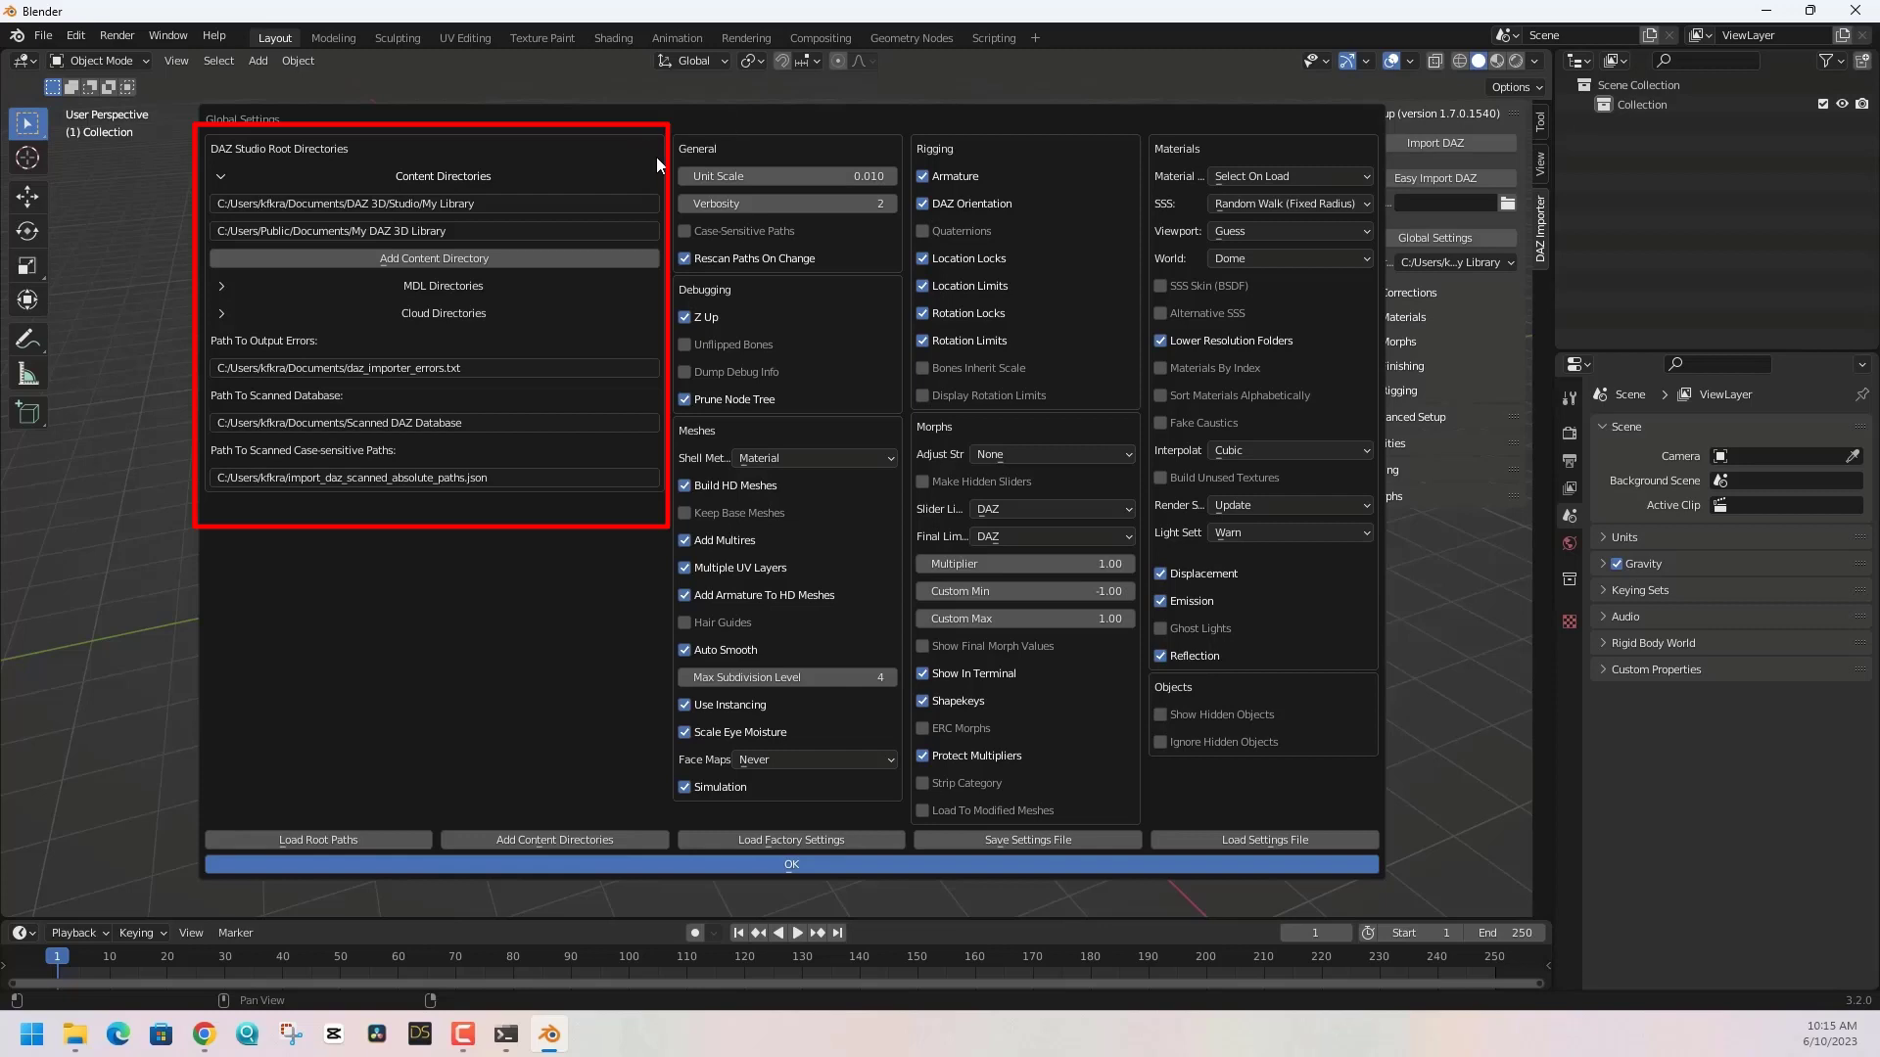
- Load the root paths from import-daz-paths.json
{"action": "left_click", "coordinate": [448, 199]}
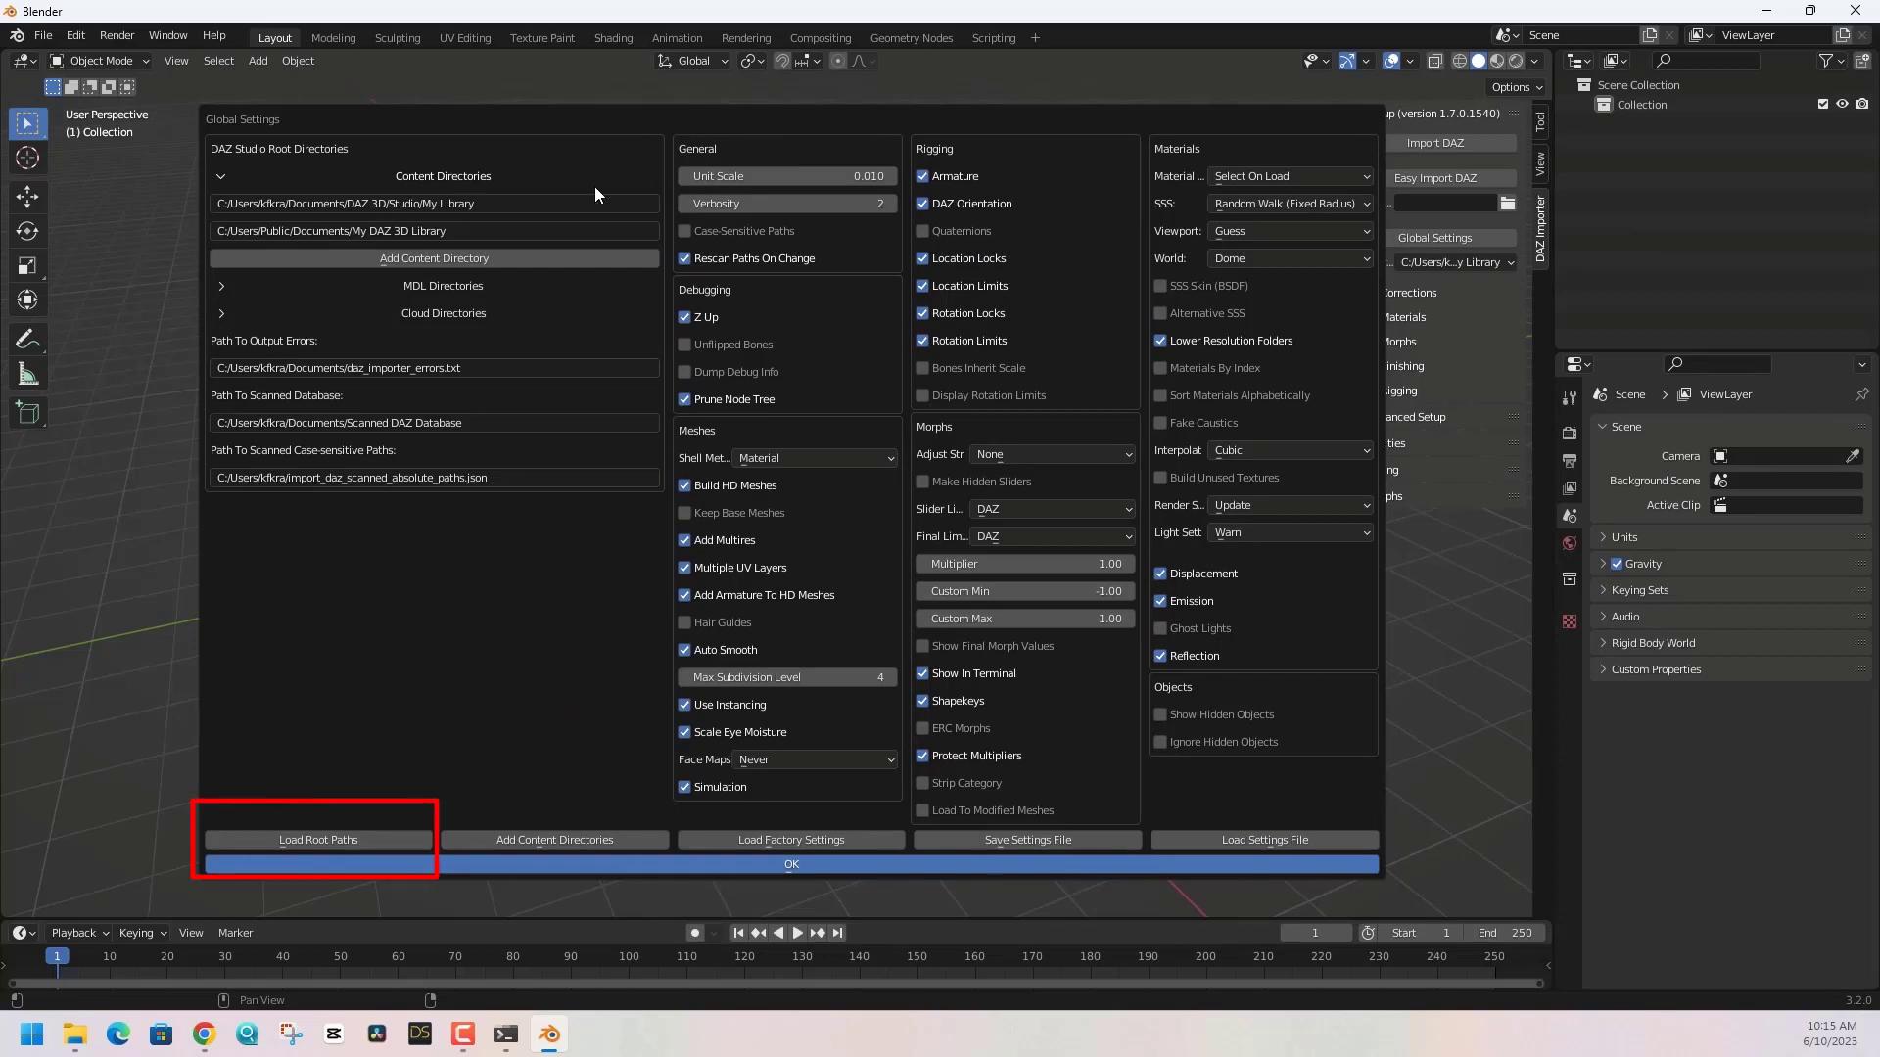
{"action": "left_click", "coordinate": [449, 202]}
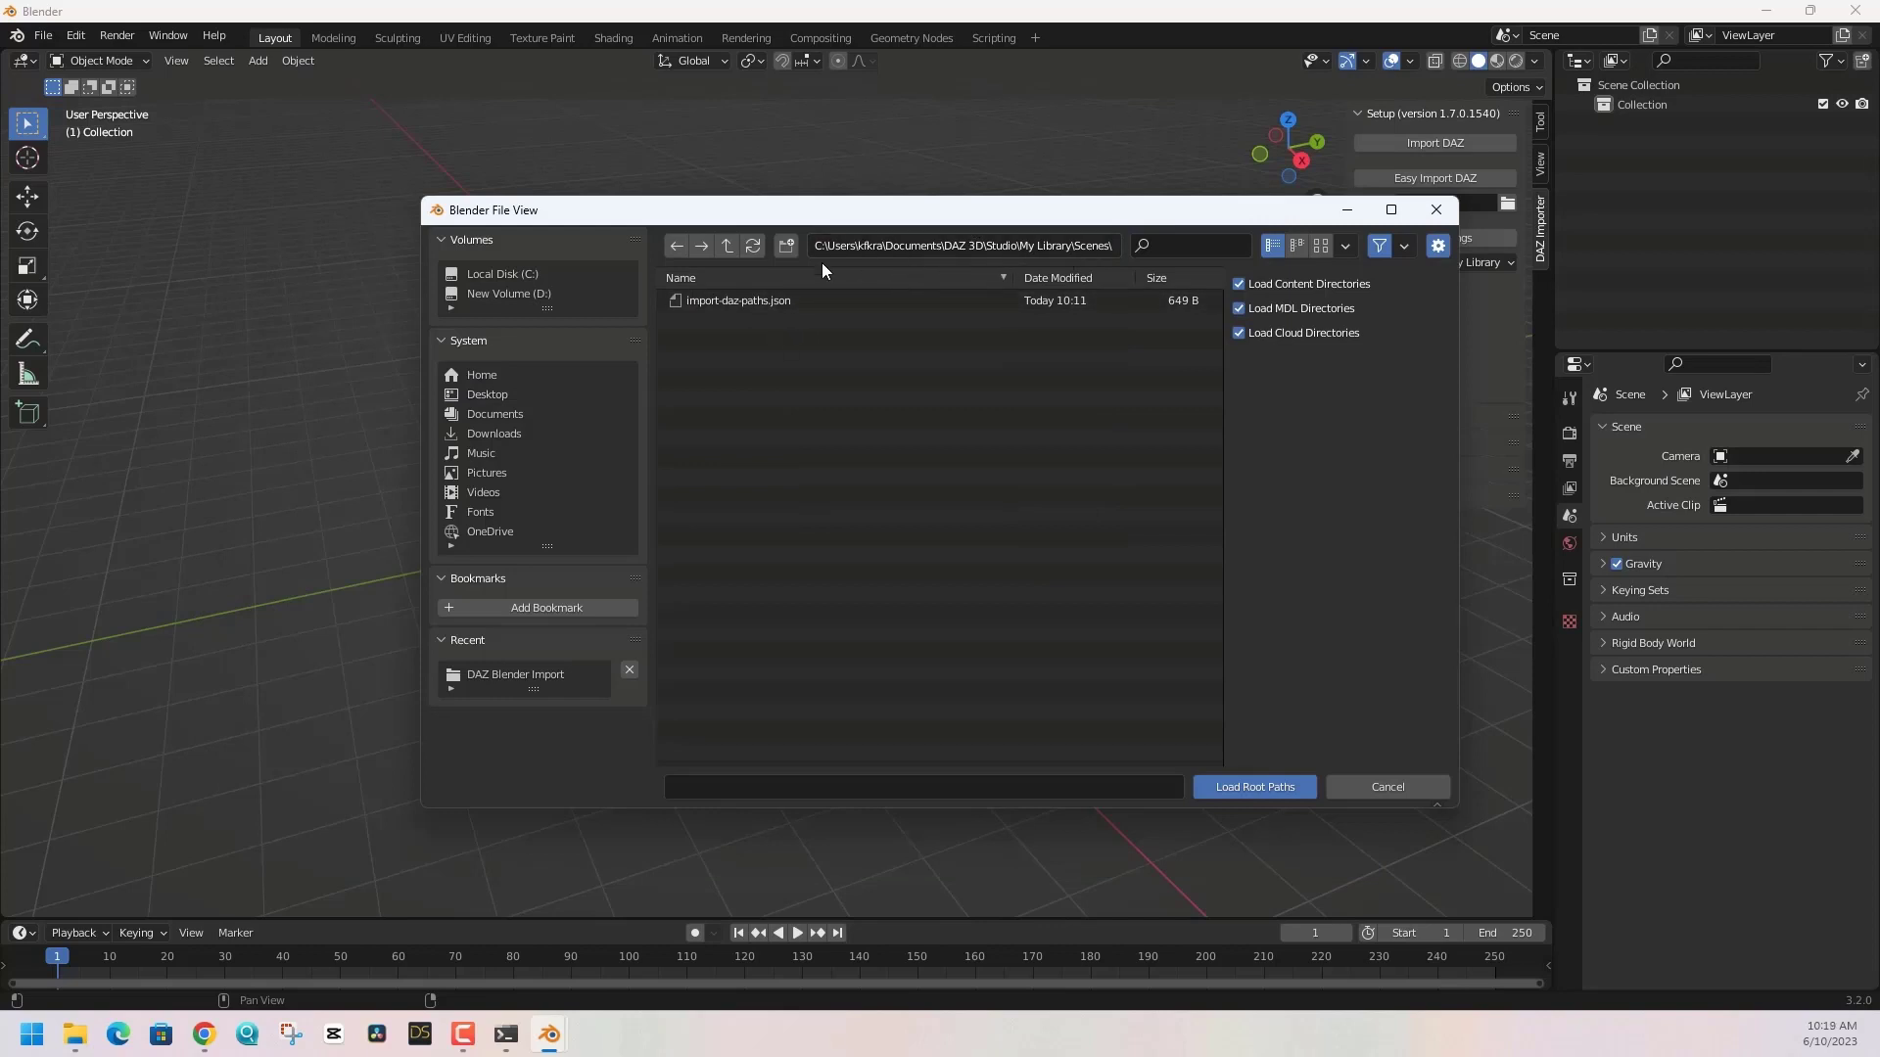
{"action": "left_click", "coordinate": [729, 300]}
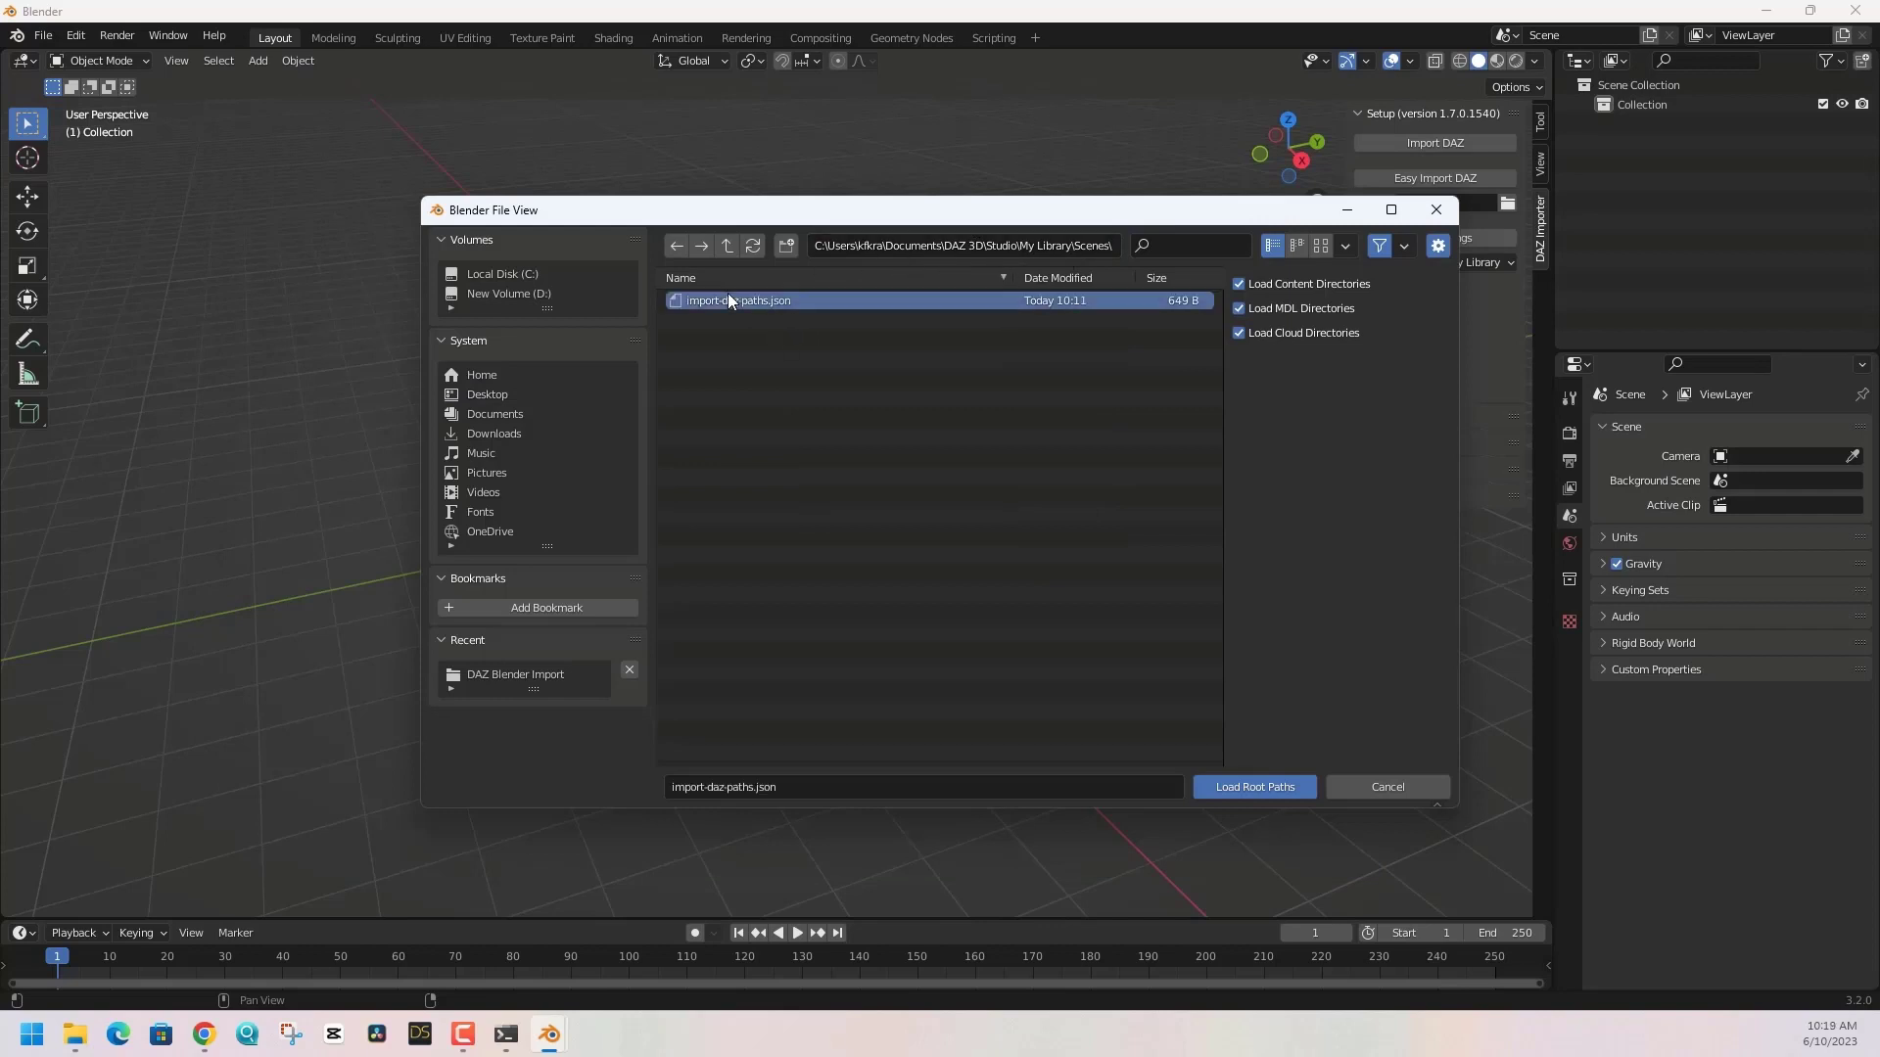
{"action": "left_click", "coordinate": [1246, 787]}
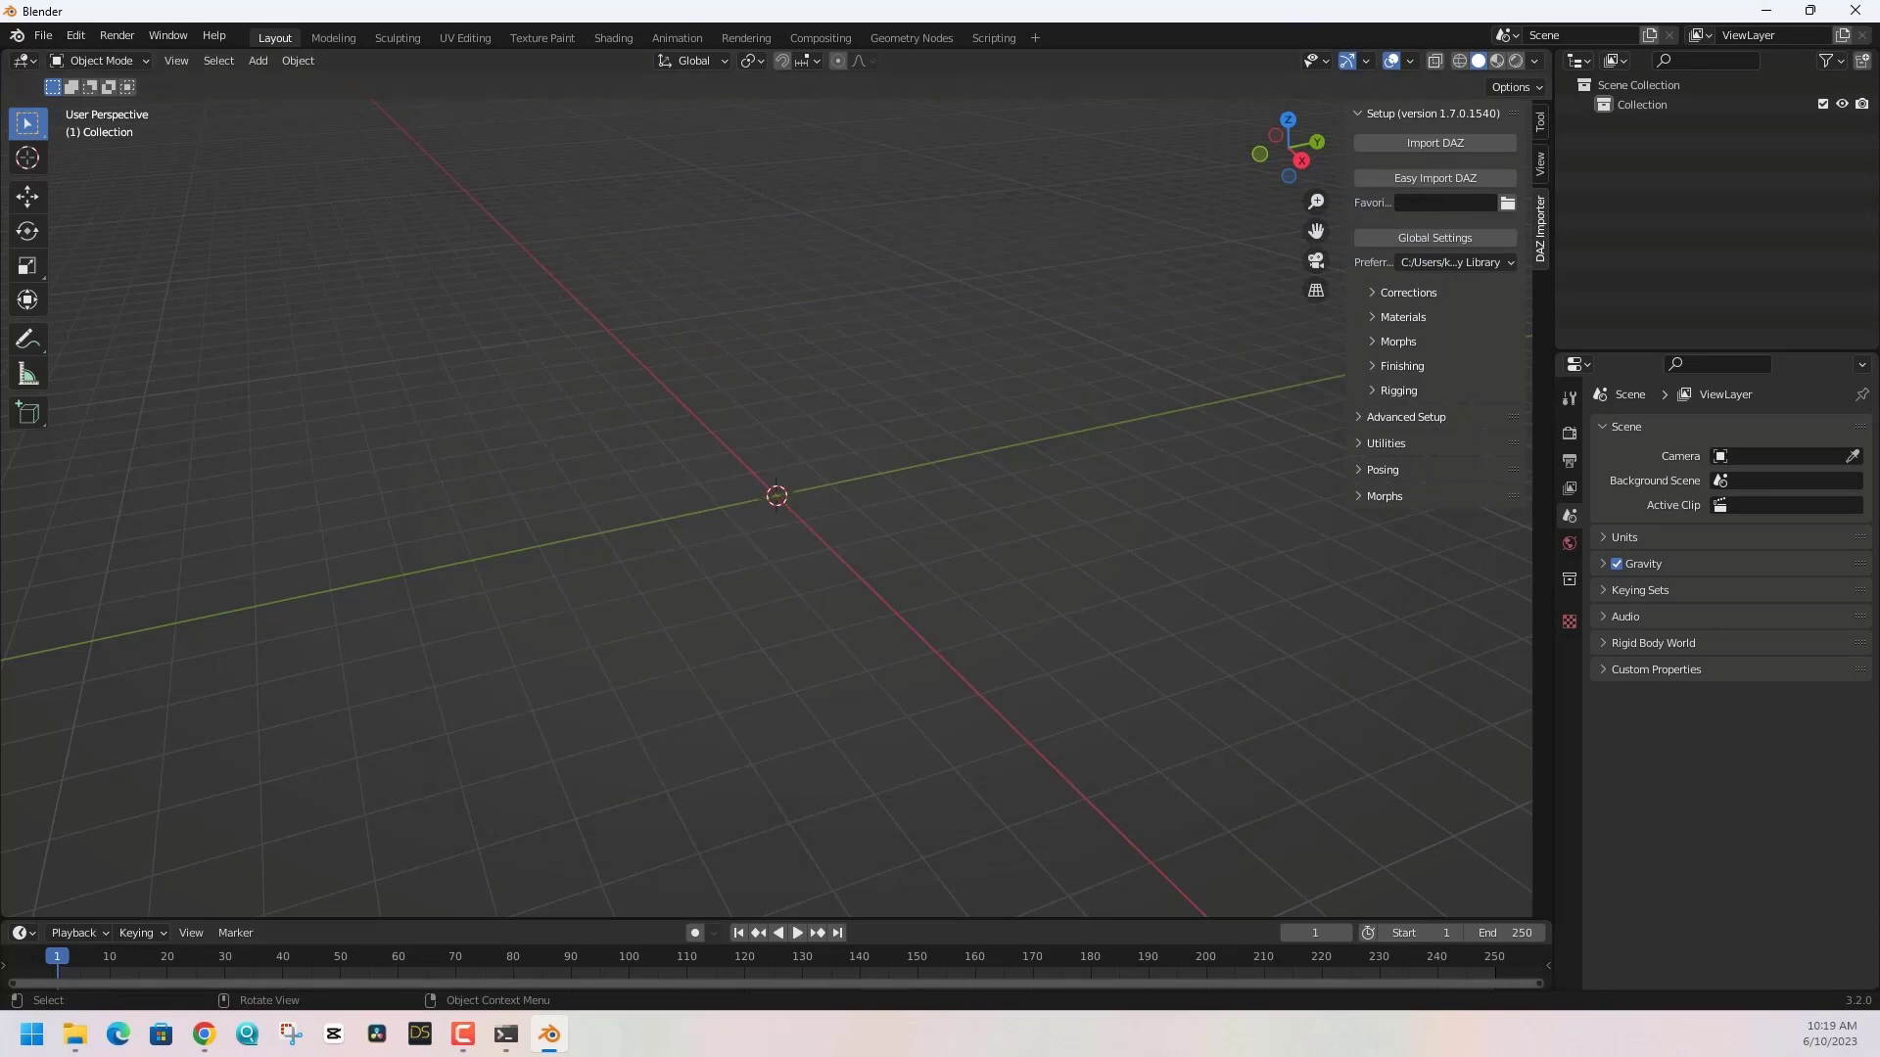
- Import Test.duf from the My Library\Scenes folder with Import DAZ
{"action": "key", "text": "alt+Tab"}
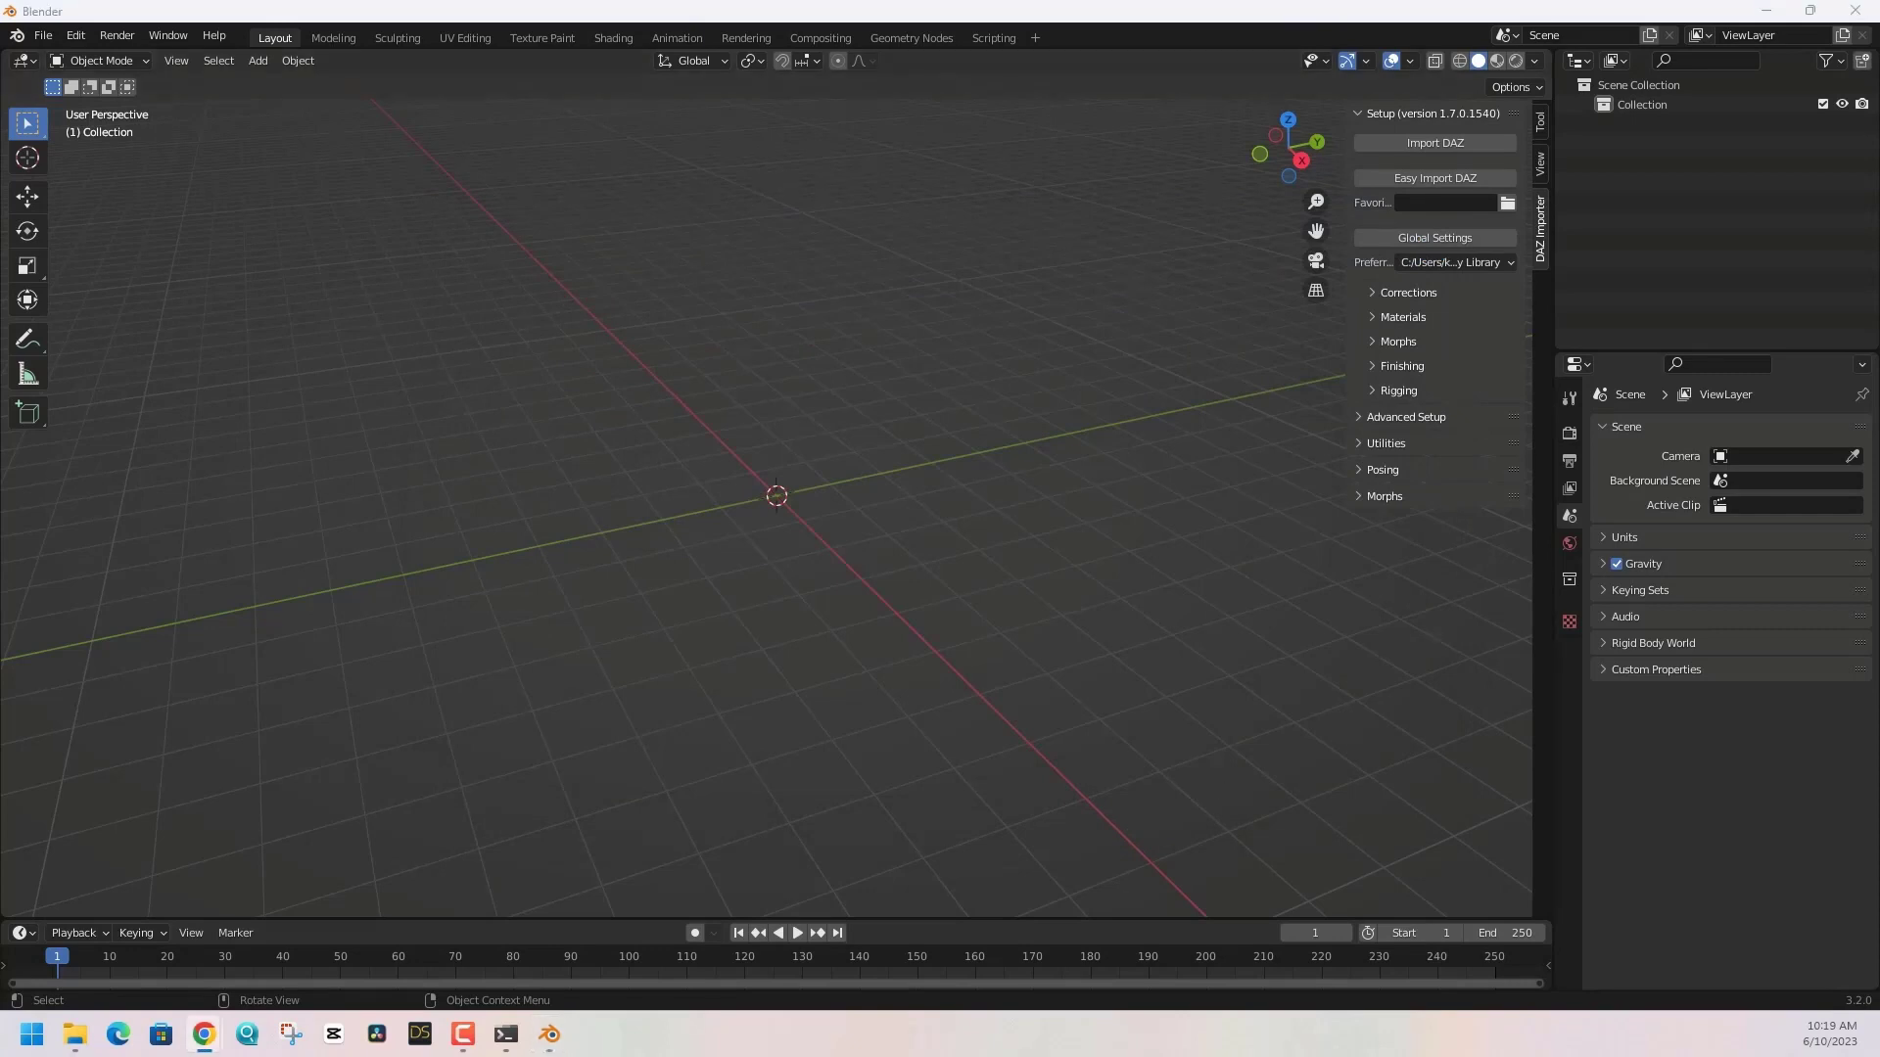
{"action": "left_click", "coordinate": [1442, 144]}
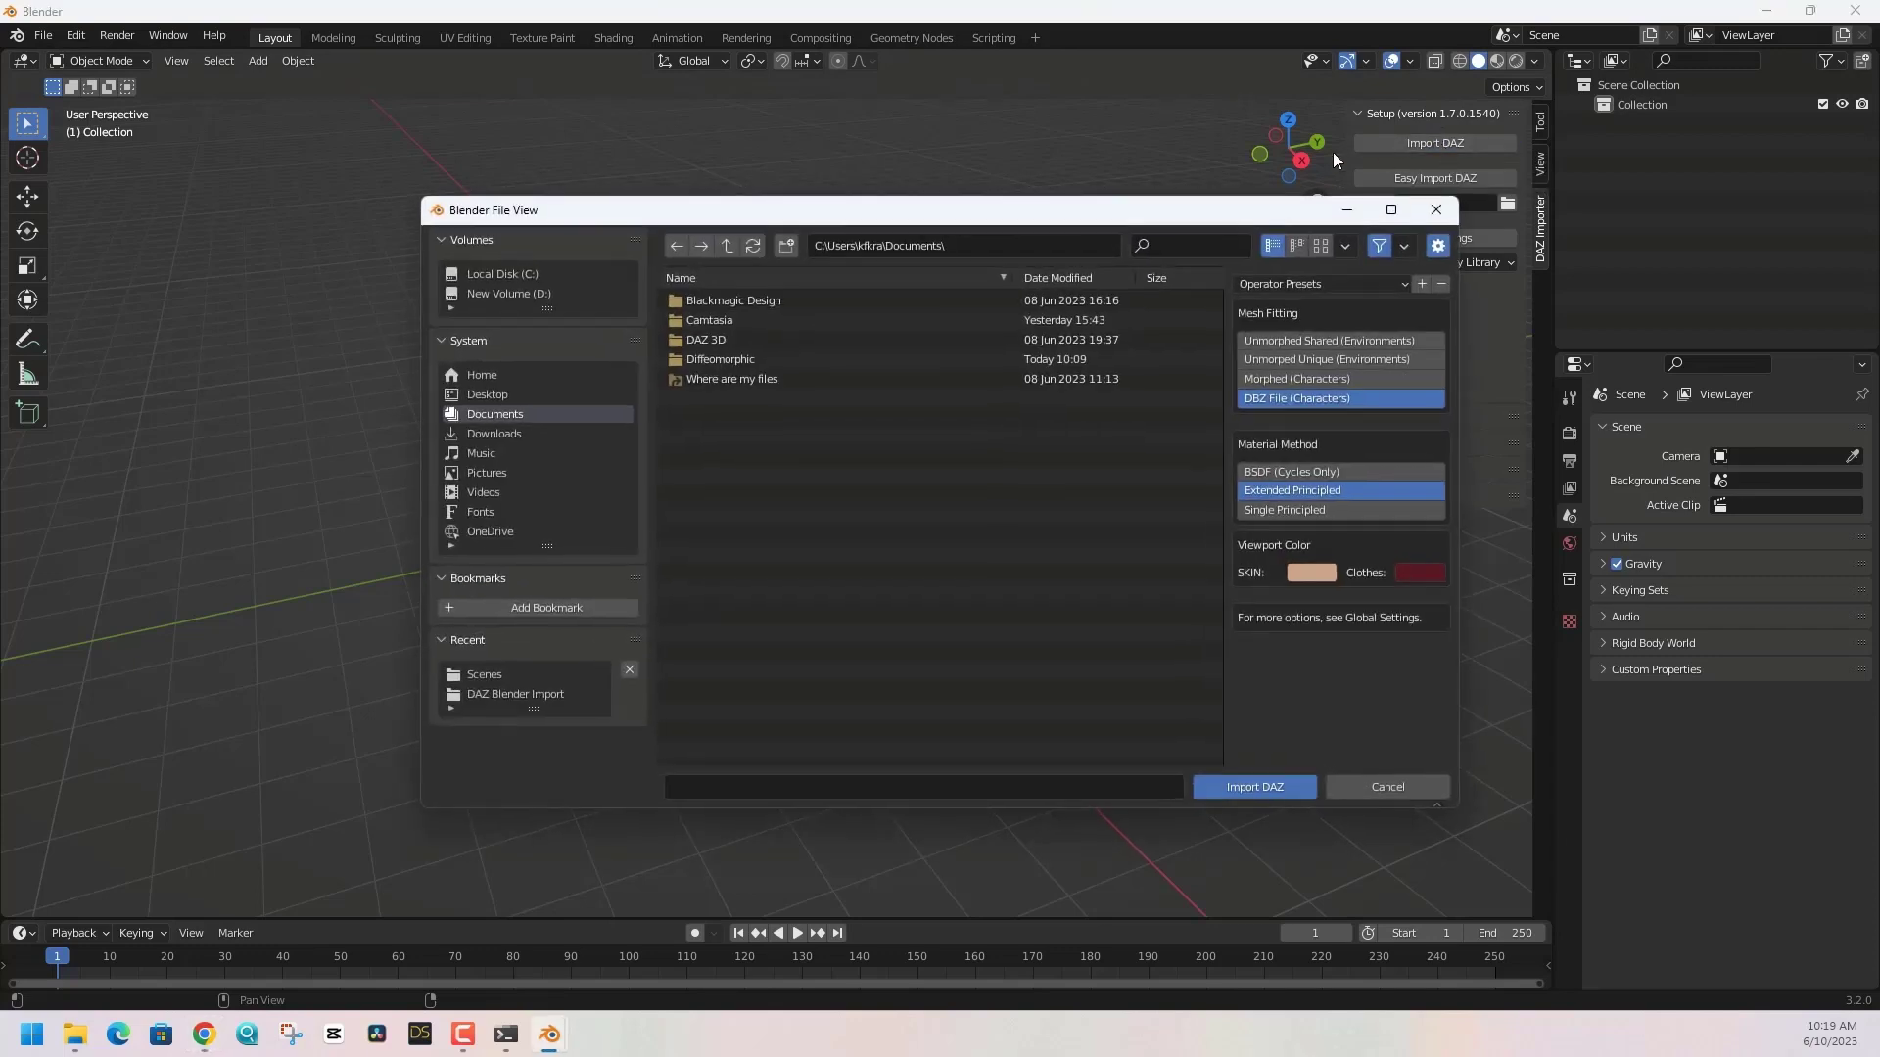
{"action": "left_click", "coordinate": [1026, 248]}
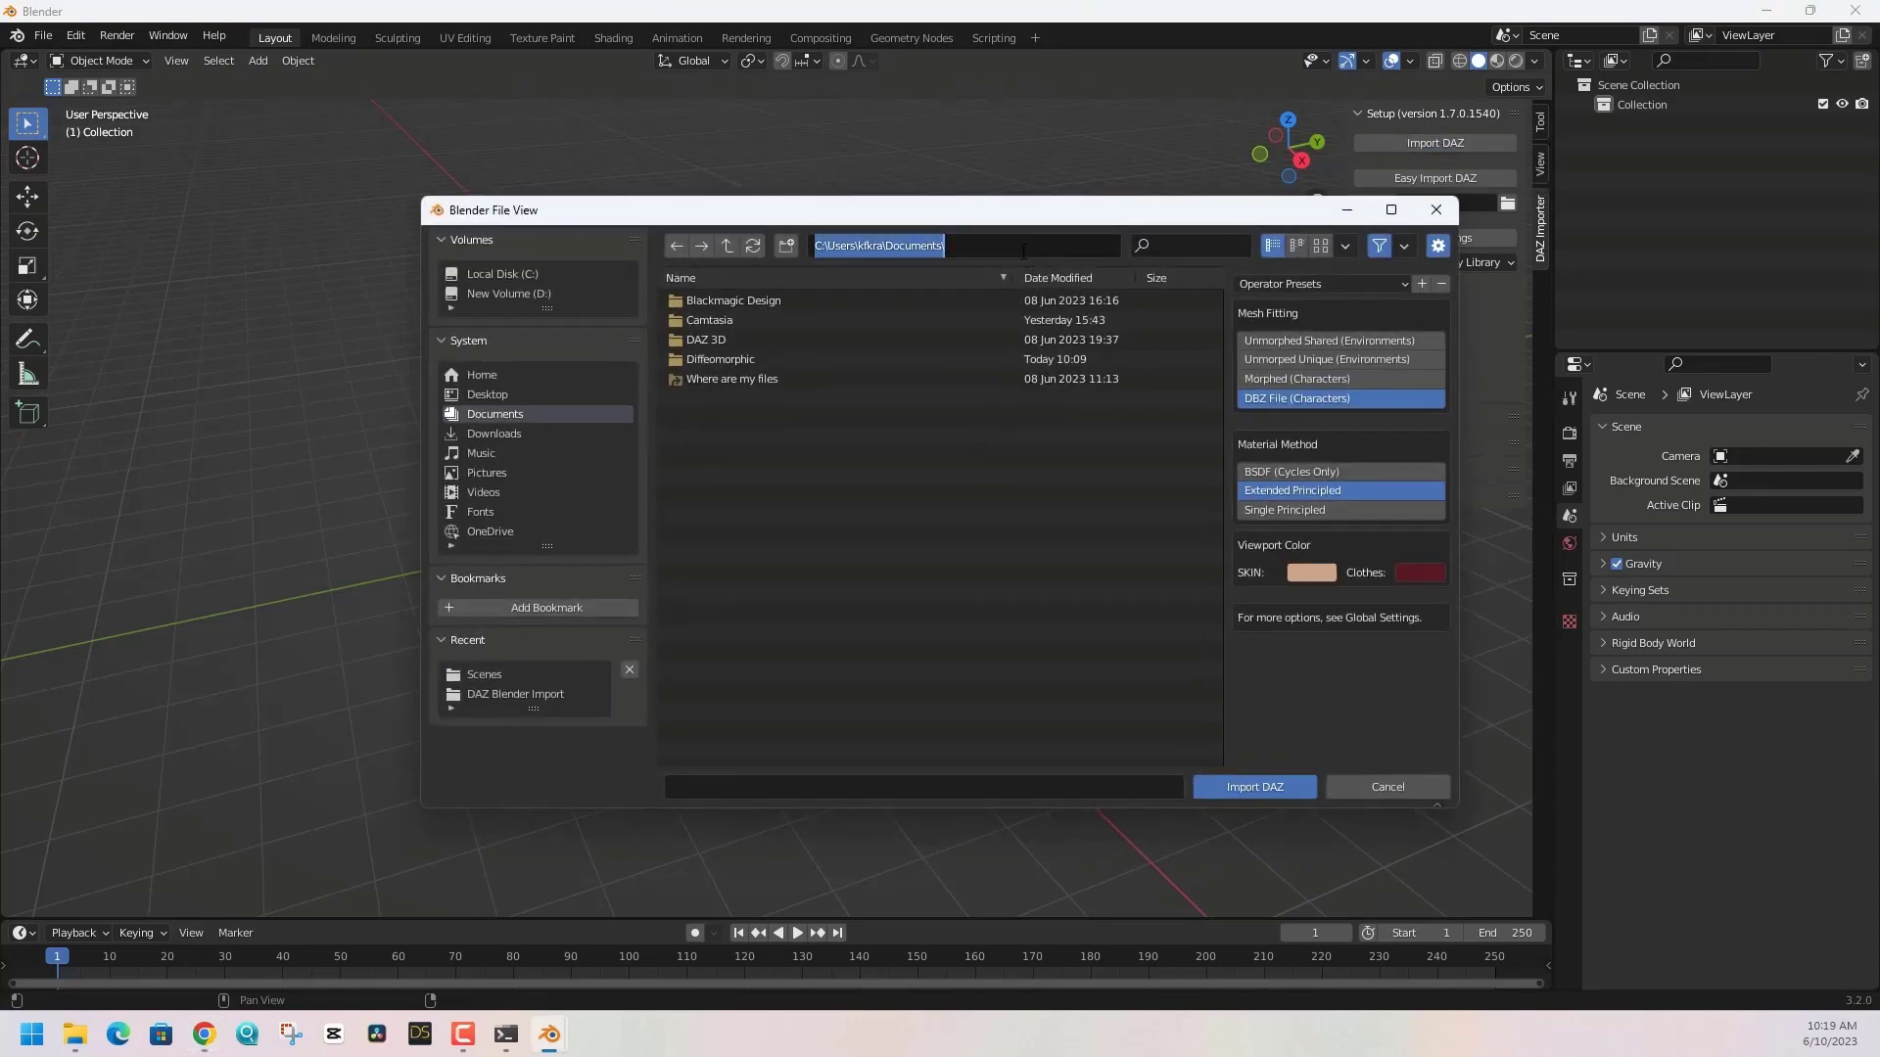
{"action": "type", "text": "C:\\Users\\kfkra\\Documents\\DAZ 3D\\Studio\\My Library\\Scenes\\"}
{"action": "key", "text": "Return"}
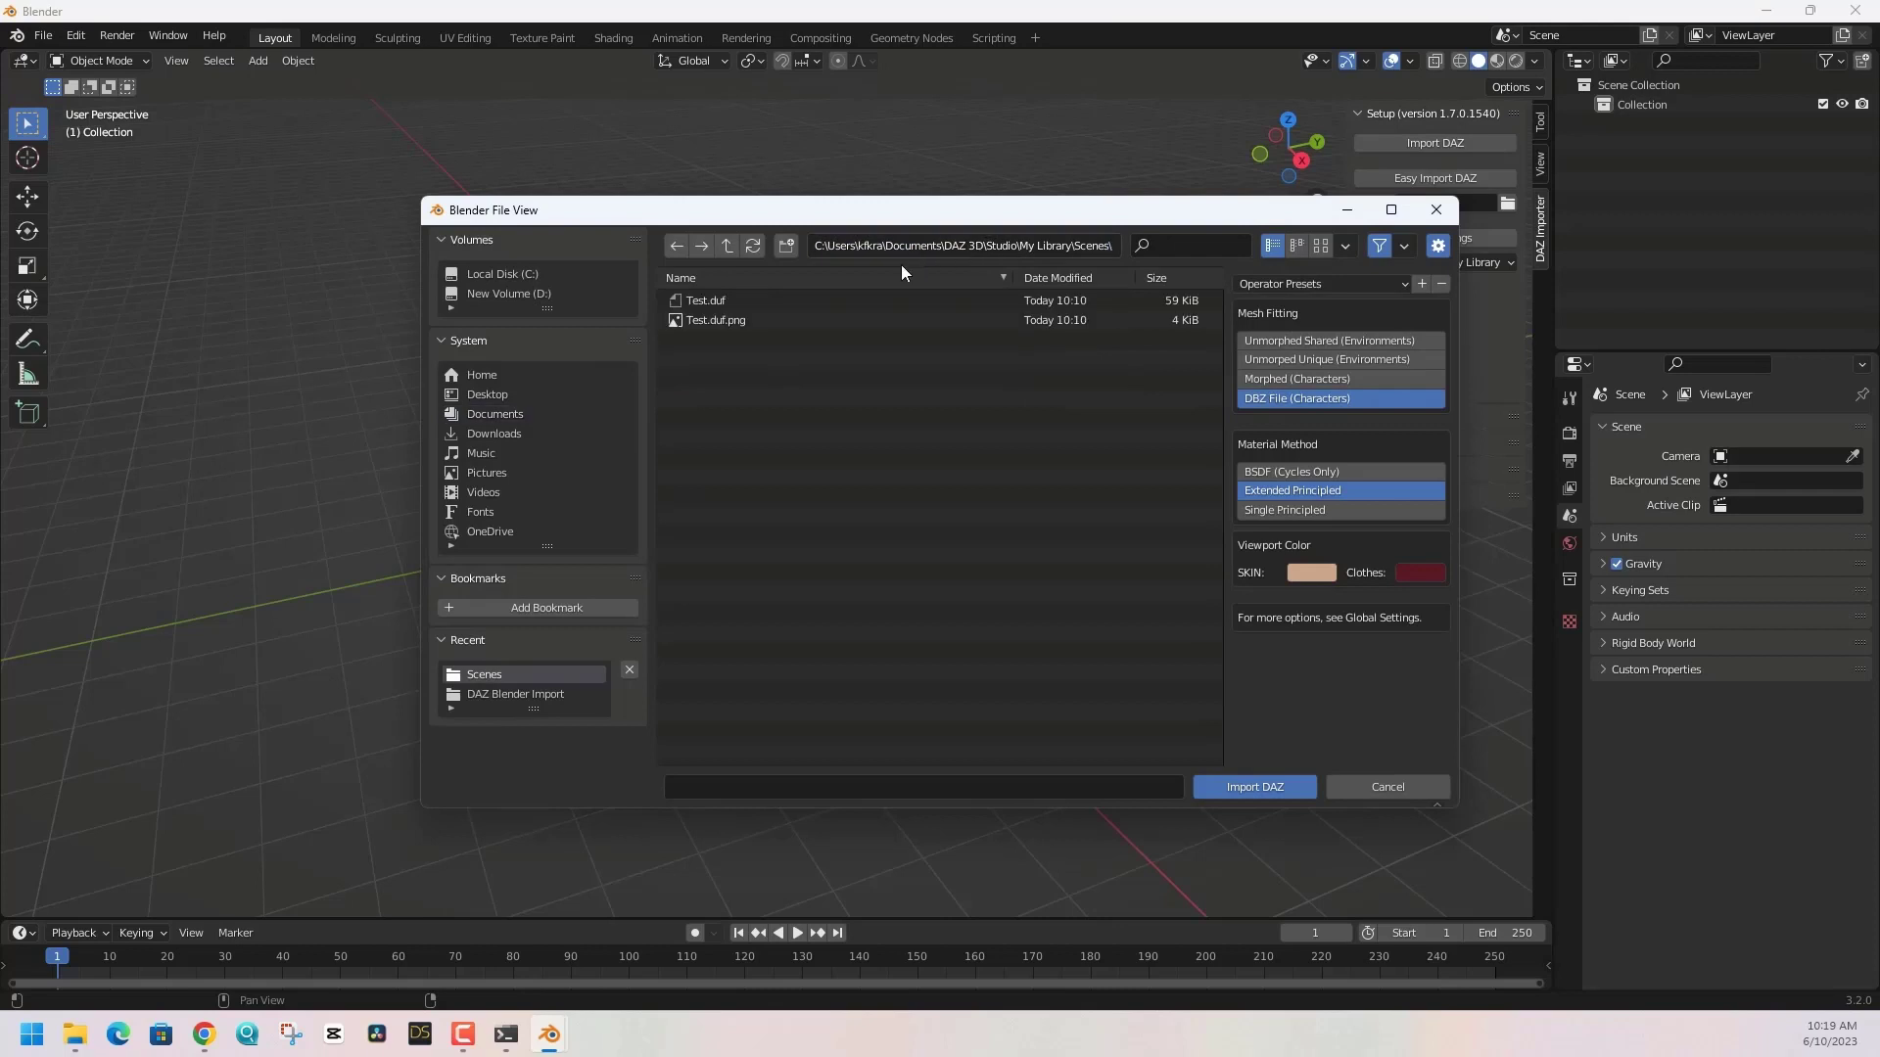
{"action": "left_click", "coordinate": [740, 296]}
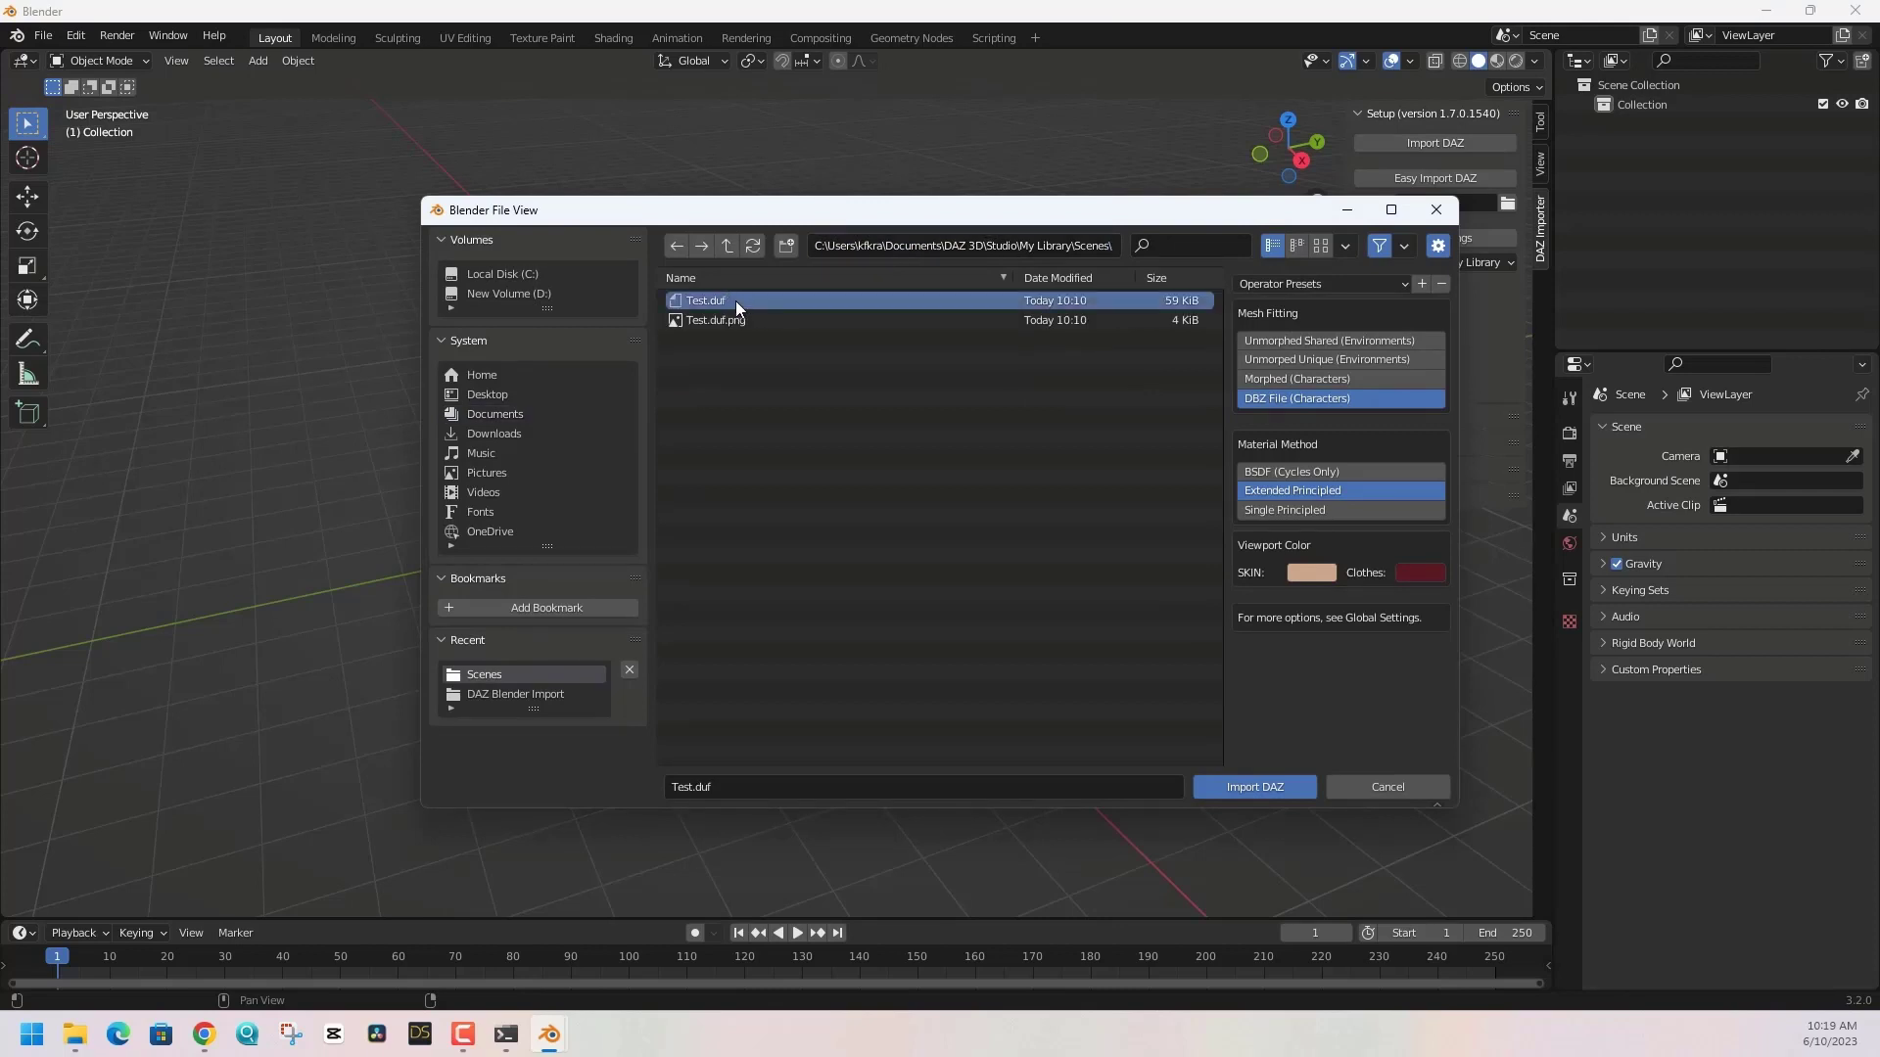
{"action": "double_click", "coordinate": [736, 302]}
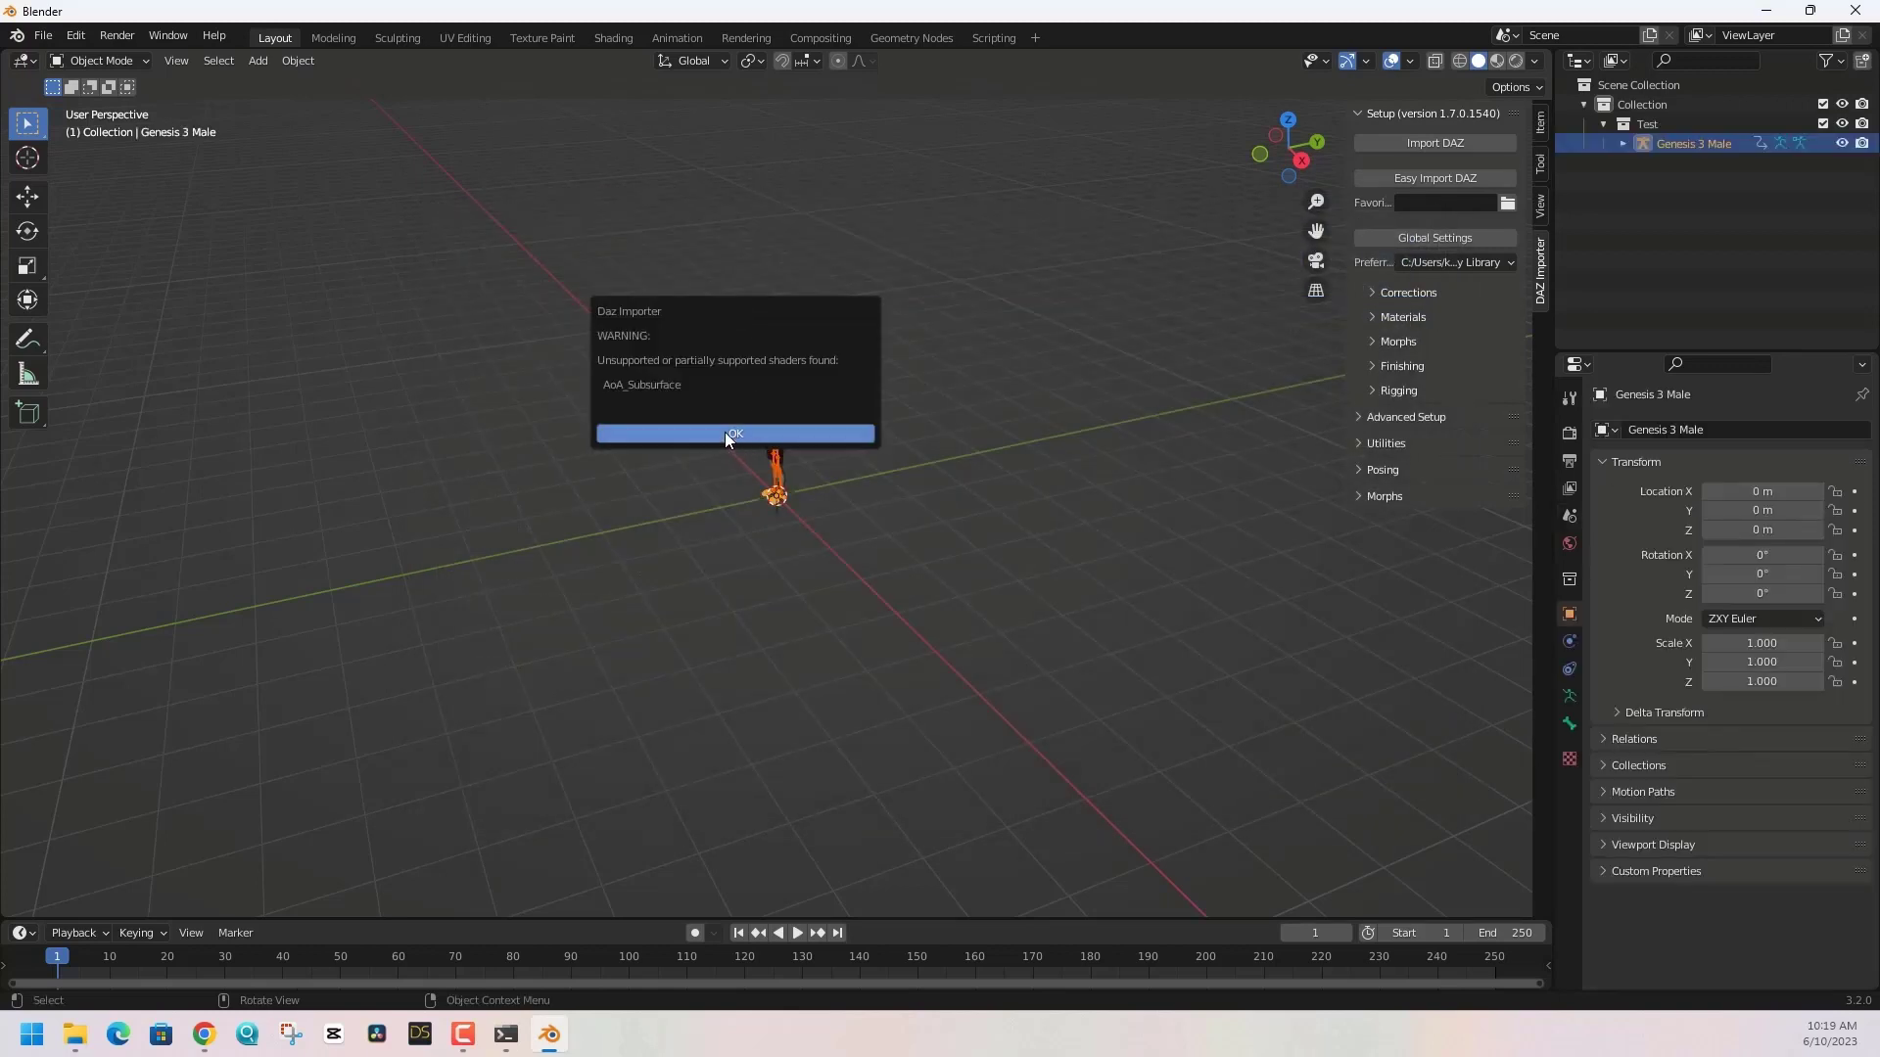
- Dismiss the AoA_Subsurface shader warning, frame the Genesis 3 Male figure and deselect the armature
{"action": "left_click", "coordinate": [724, 432]}
{"action": "scroll", "coordinate": [715, 408], "scroll_direction": "up", "scroll_amount": 6}
{"action": "middle_click_drag", "start_coordinate": [713, 405], "coordinate": [829, 313]}
{"action": "key", "text": "Home"}
{"action": "left_click", "coordinate": [990, 392]}
{"action": "scroll", "coordinate": [959, 432], "scroll_direction": "up", "scroll_amount": 5}
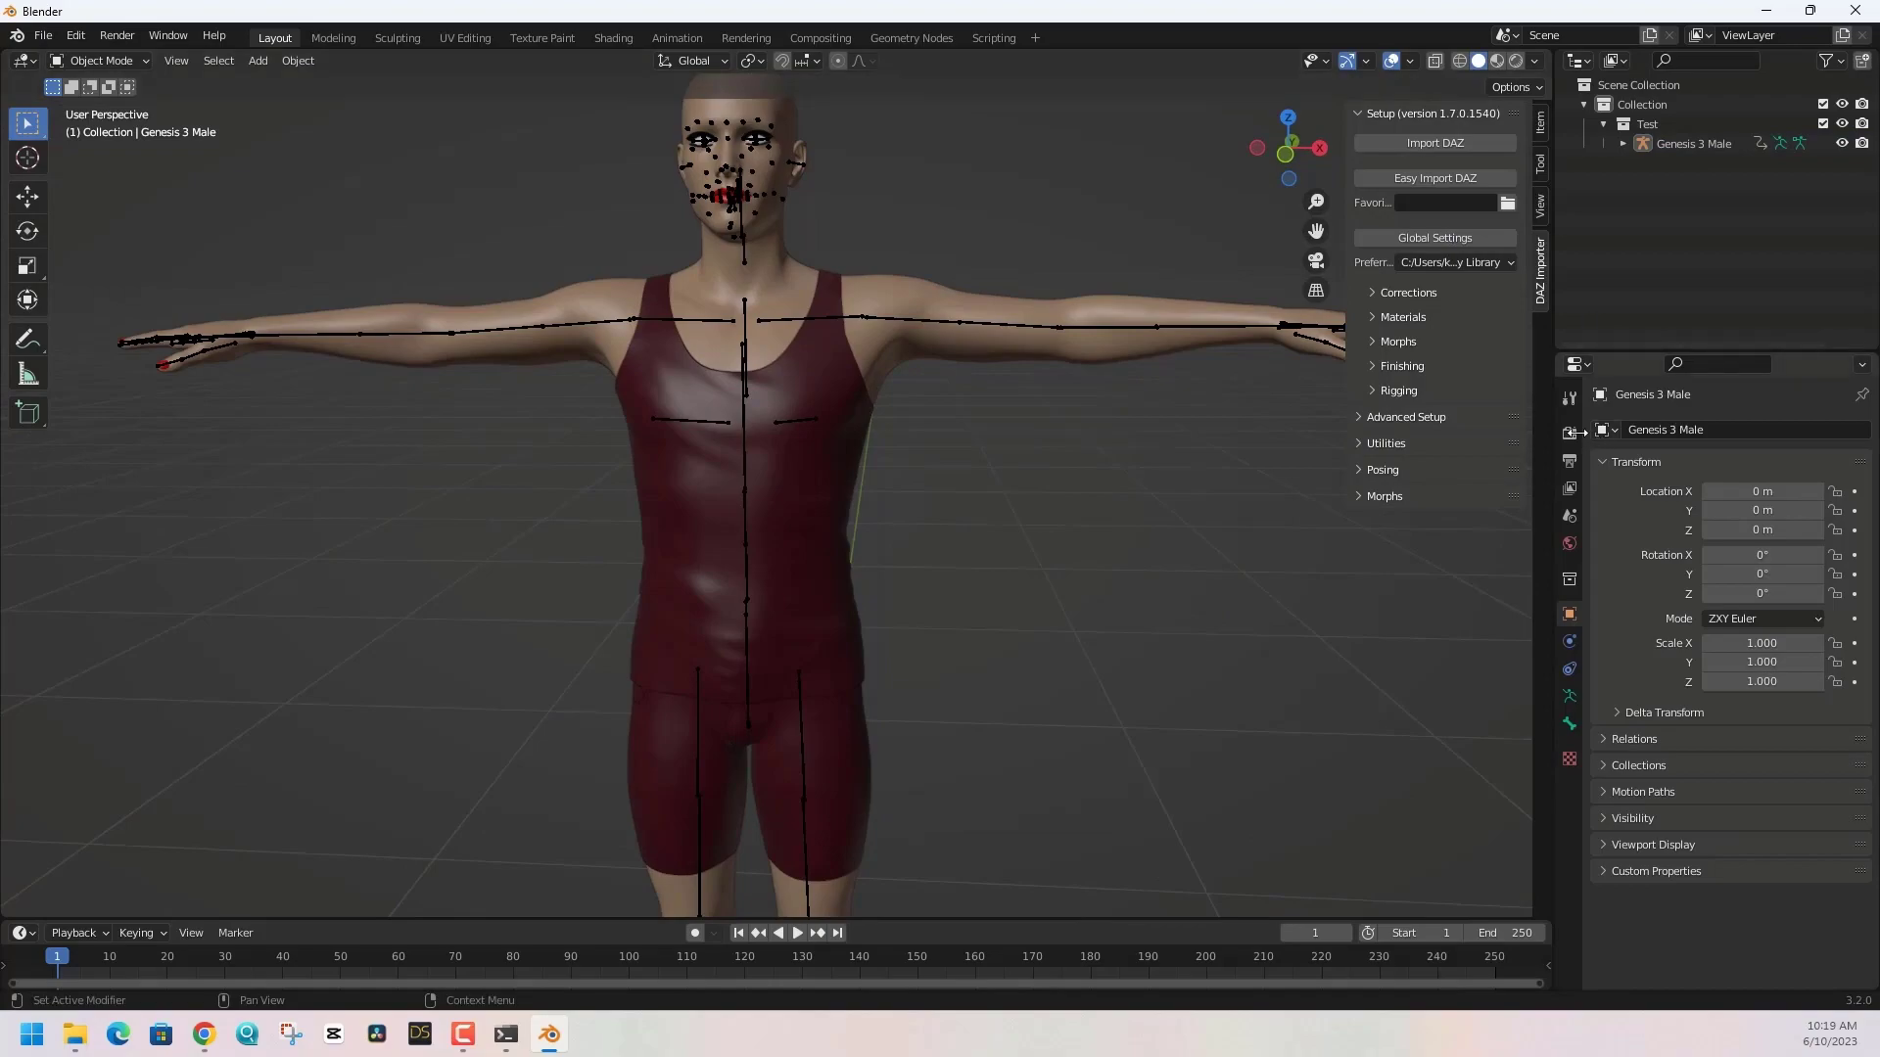
- Set the render engine to Cycles and view the figure rendered from the front
{"action": "left_click", "coordinate": [1570, 432]}
{"action": "left_click", "coordinate": [1723, 431]}
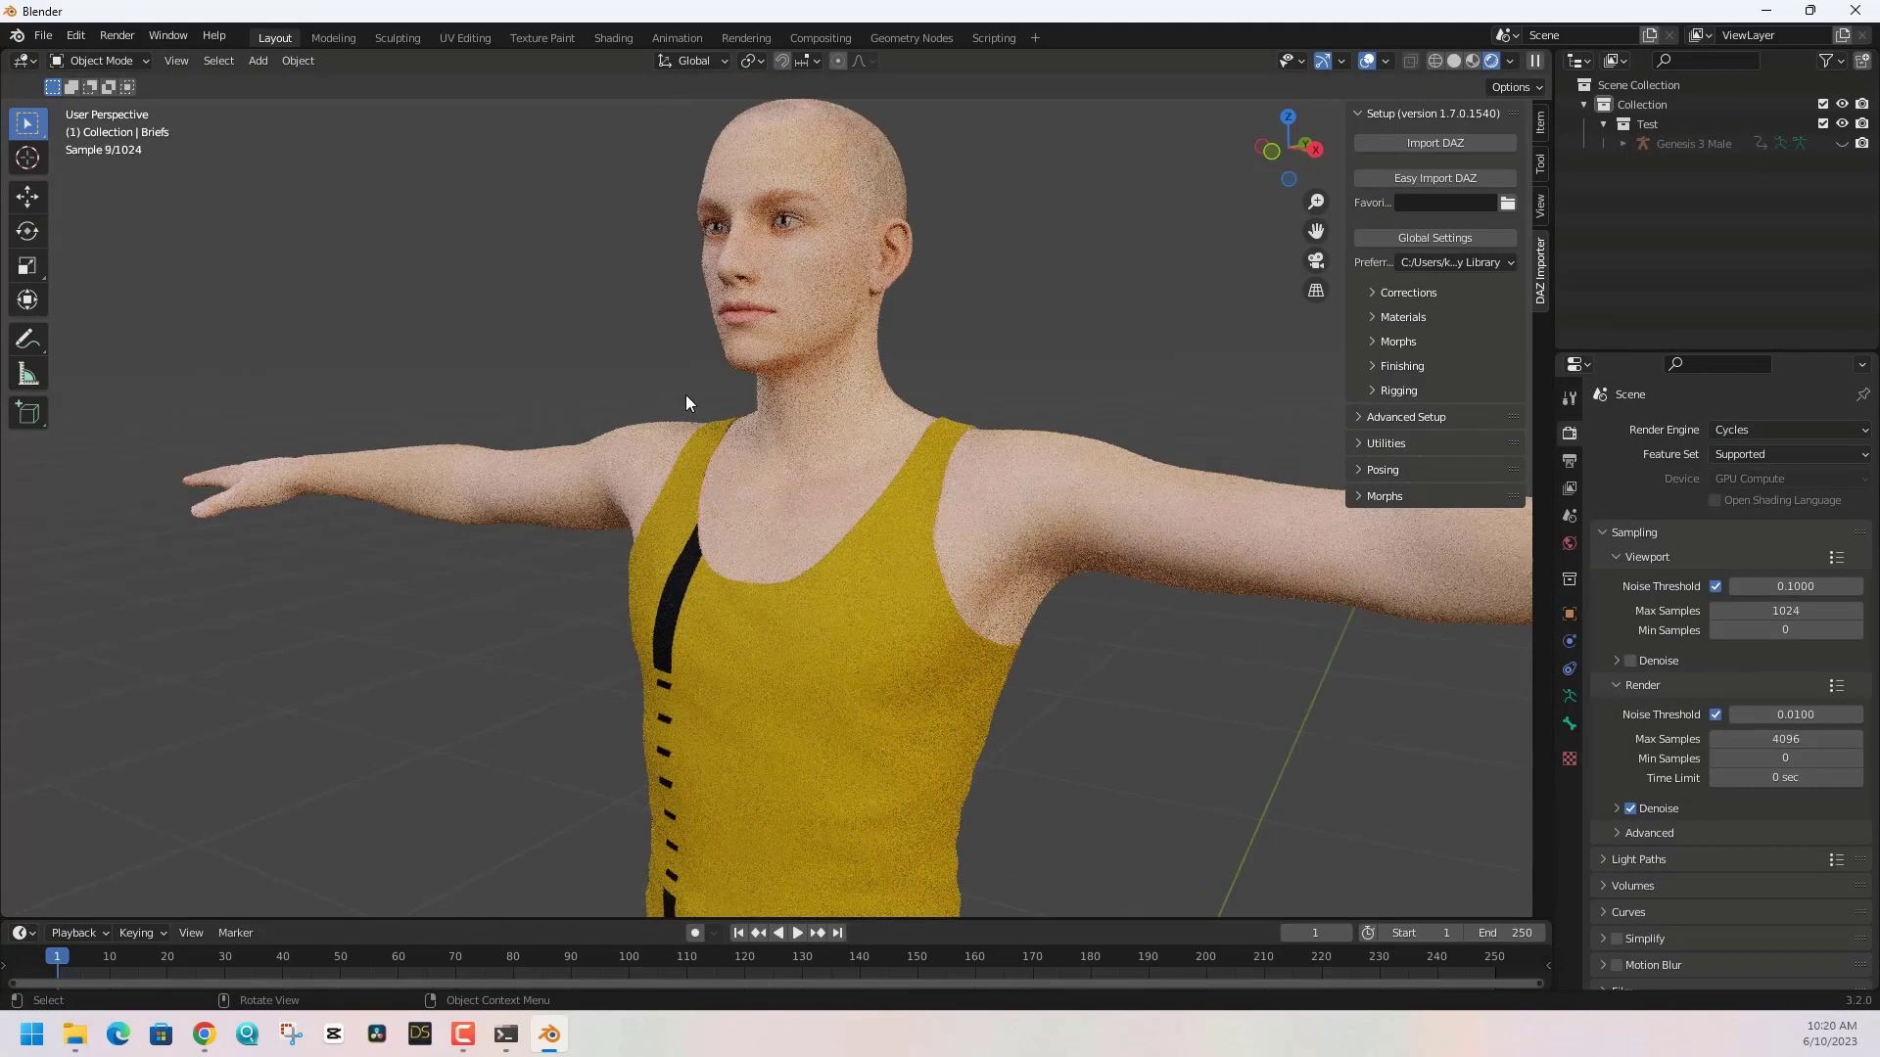
{"action": "scroll", "coordinate": [691, 396], "scroll_direction": "up", "scroll_amount": 4}
{"action": "middle_click_drag", "start_coordinate": [771, 437], "coordinate": [746, 463]}
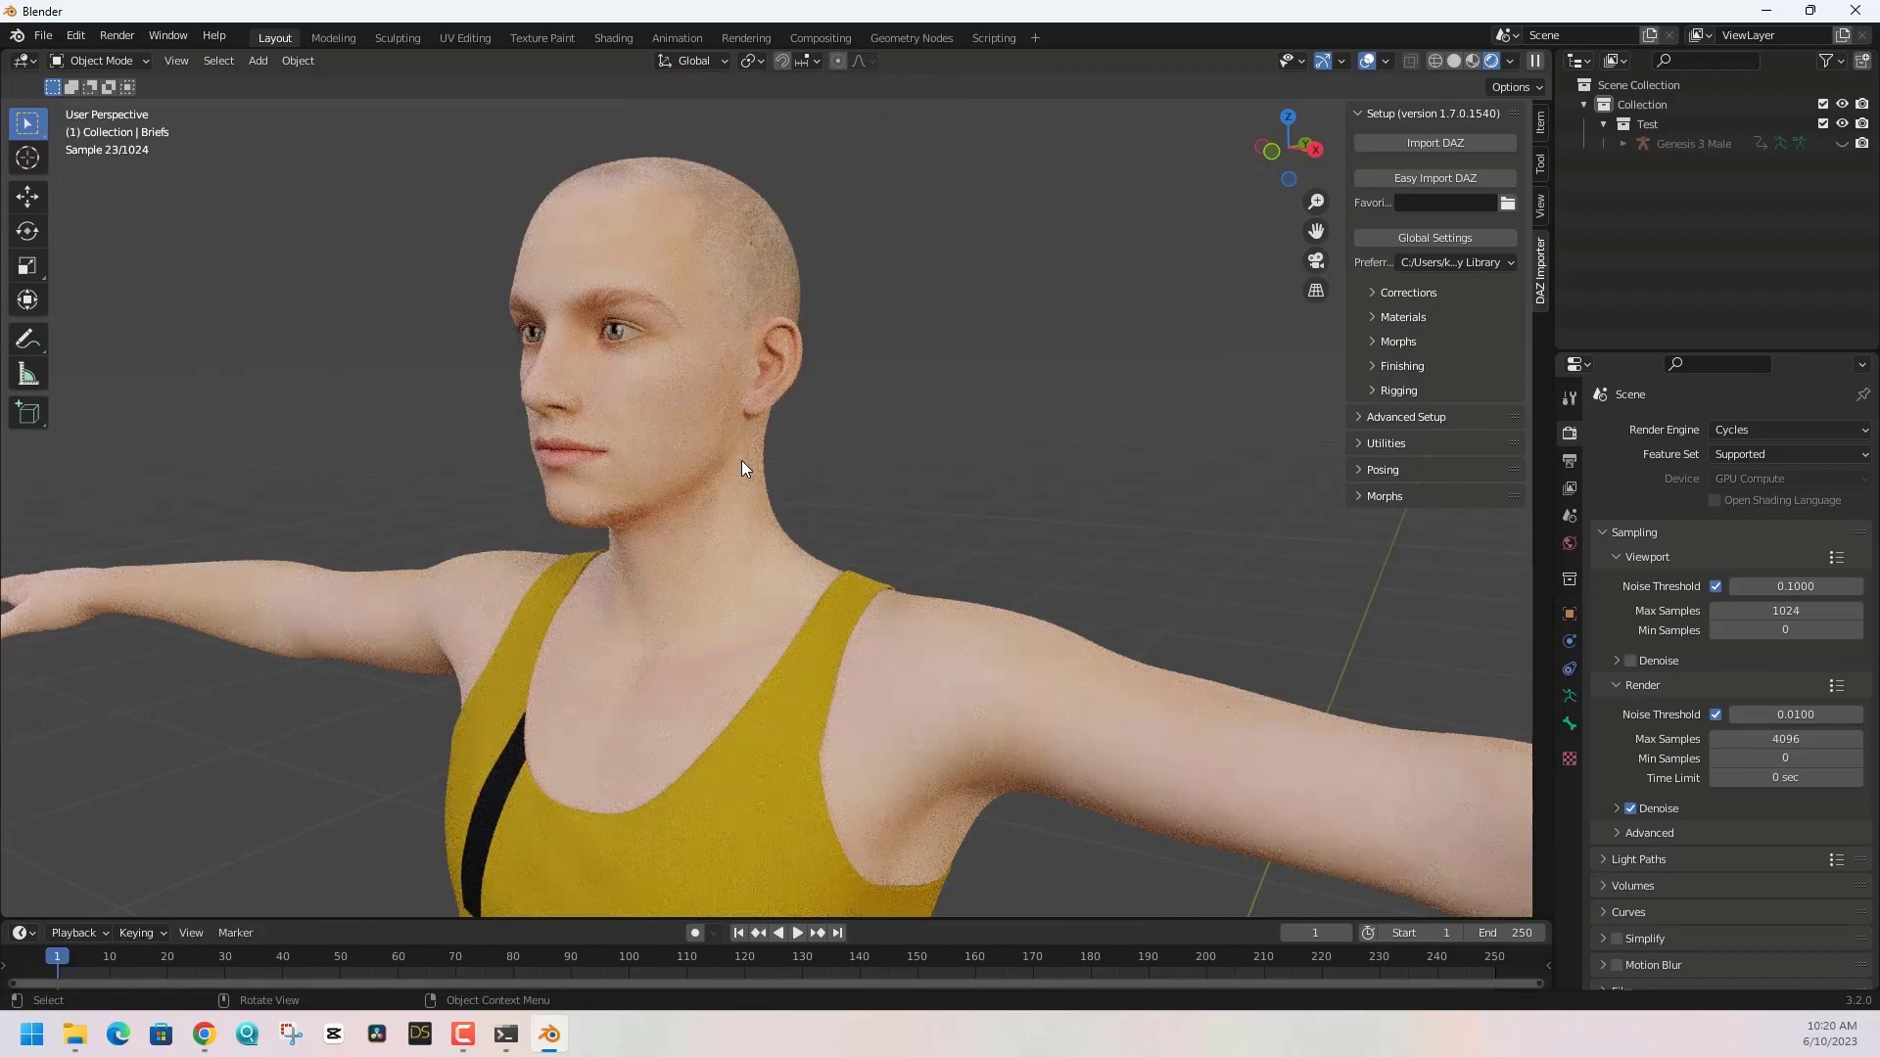
{"action": "scroll", "coordinate": [640, 339], "scroll_direction": "up", "scroll_amount": 4}
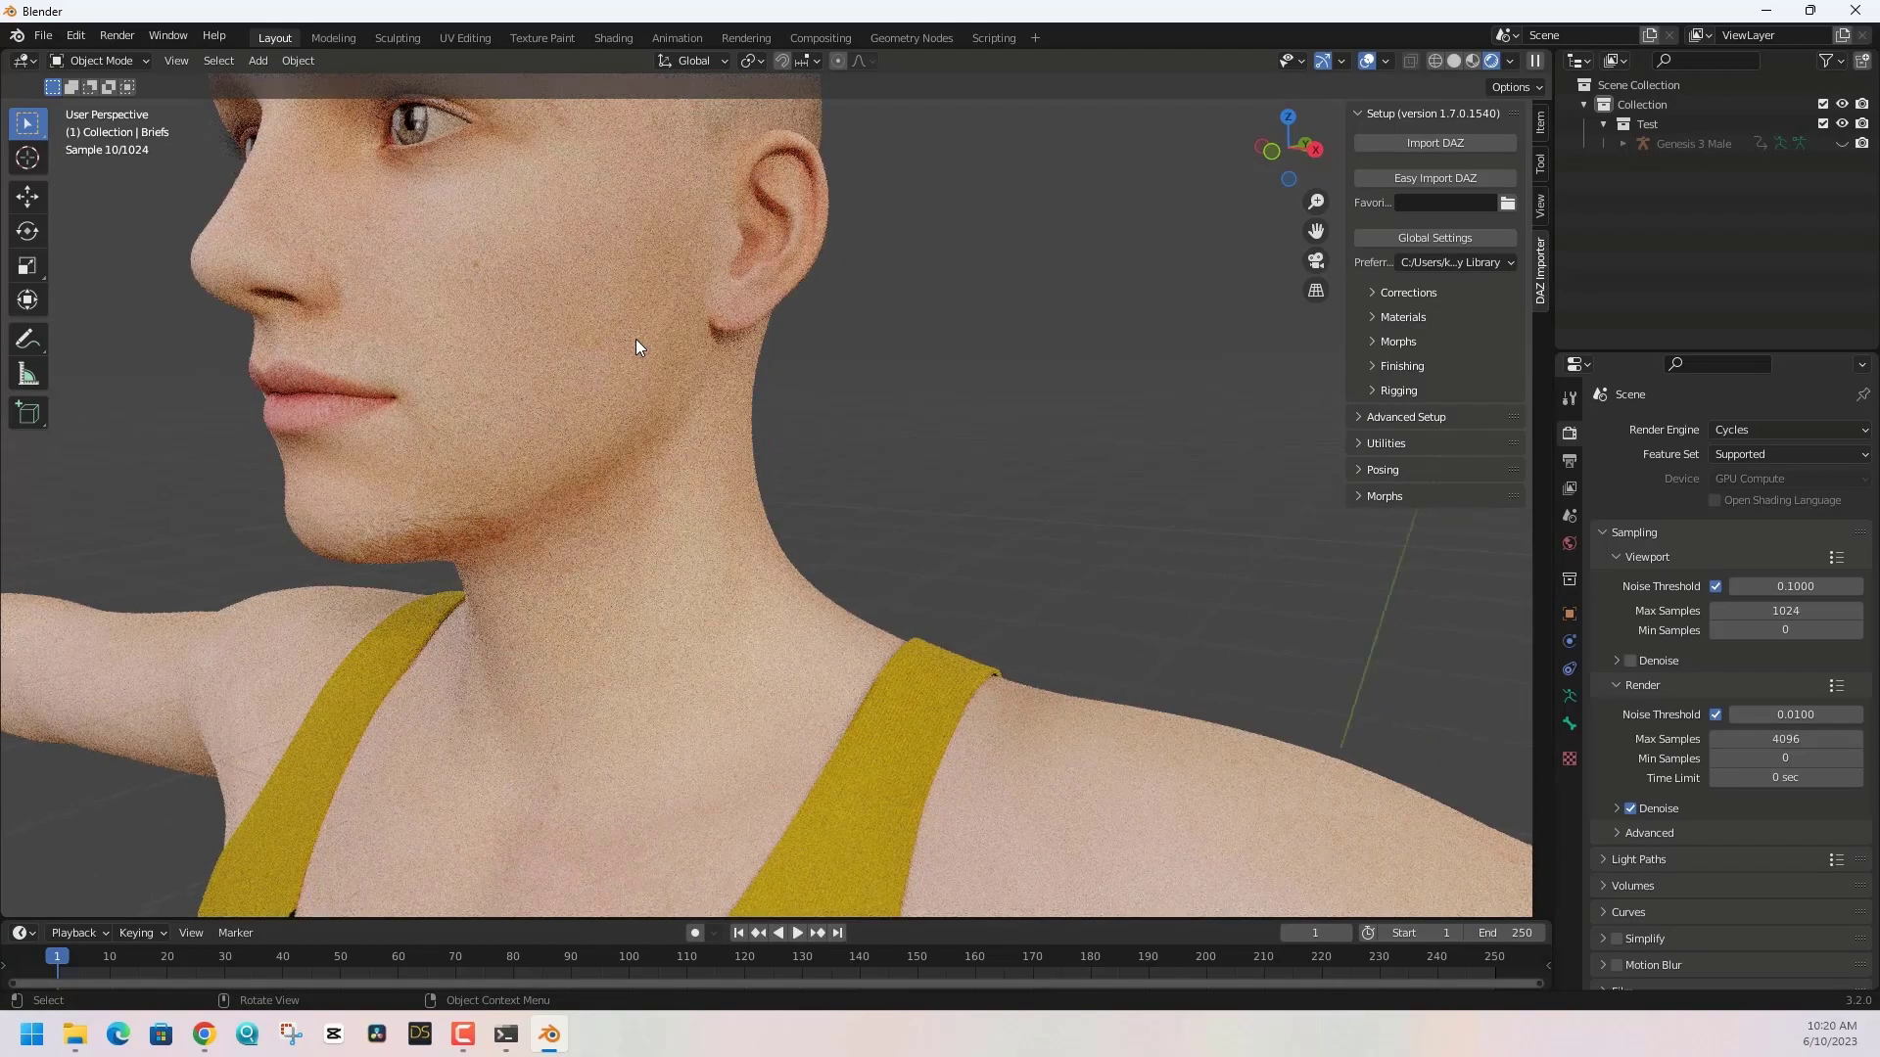
{"action": "scroll", "coordinate": [636, 339], "scroll_direction": "down", "scroll_amount": 8}
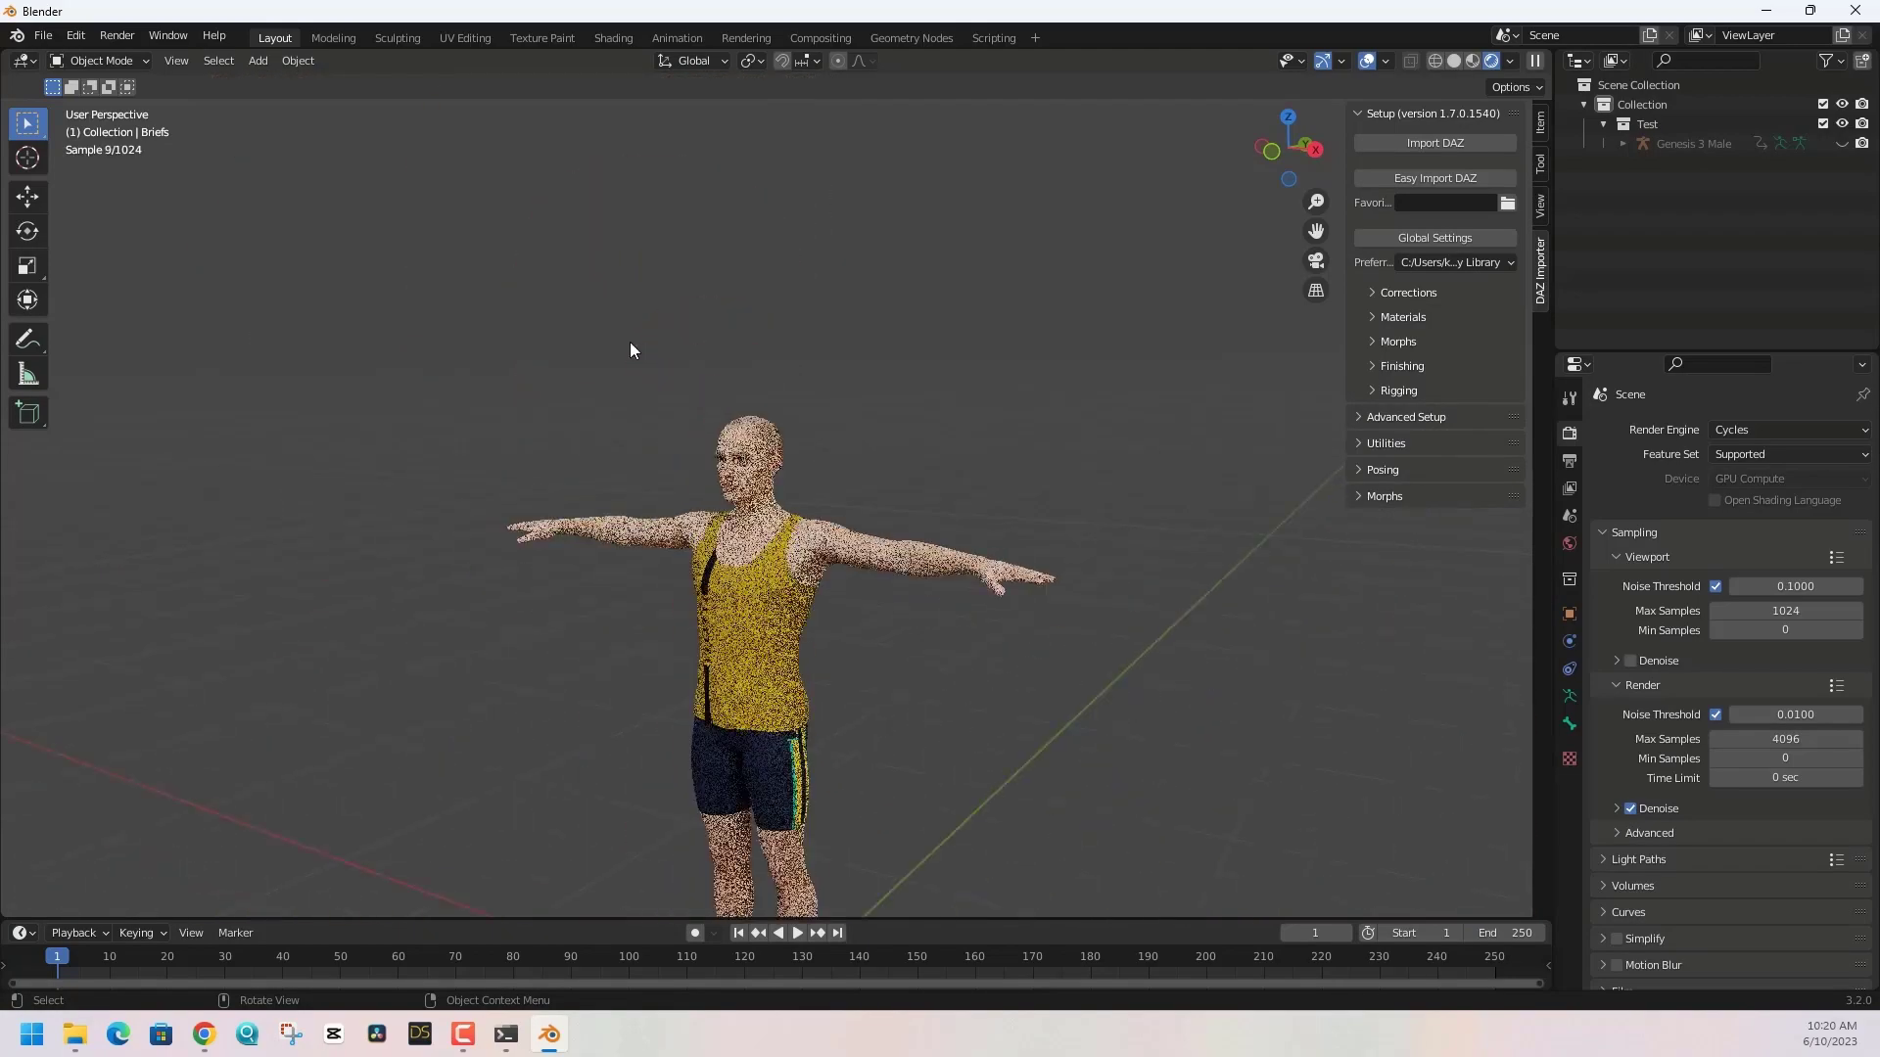